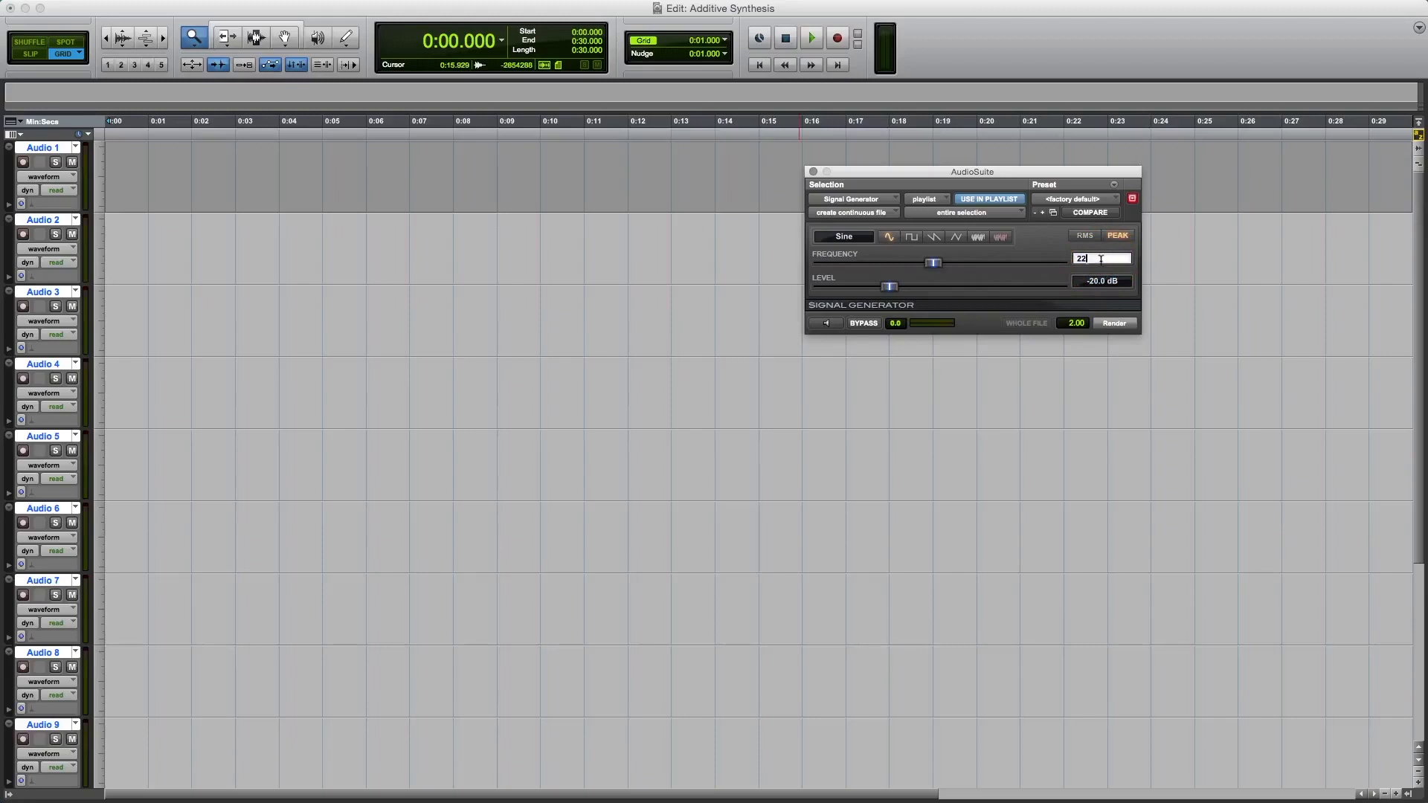
Step: Set the Signal Generator frequency to 220 Hz, render the sine tone onto Audio 1 and play it back
{"action": "key", "text": "Return"}
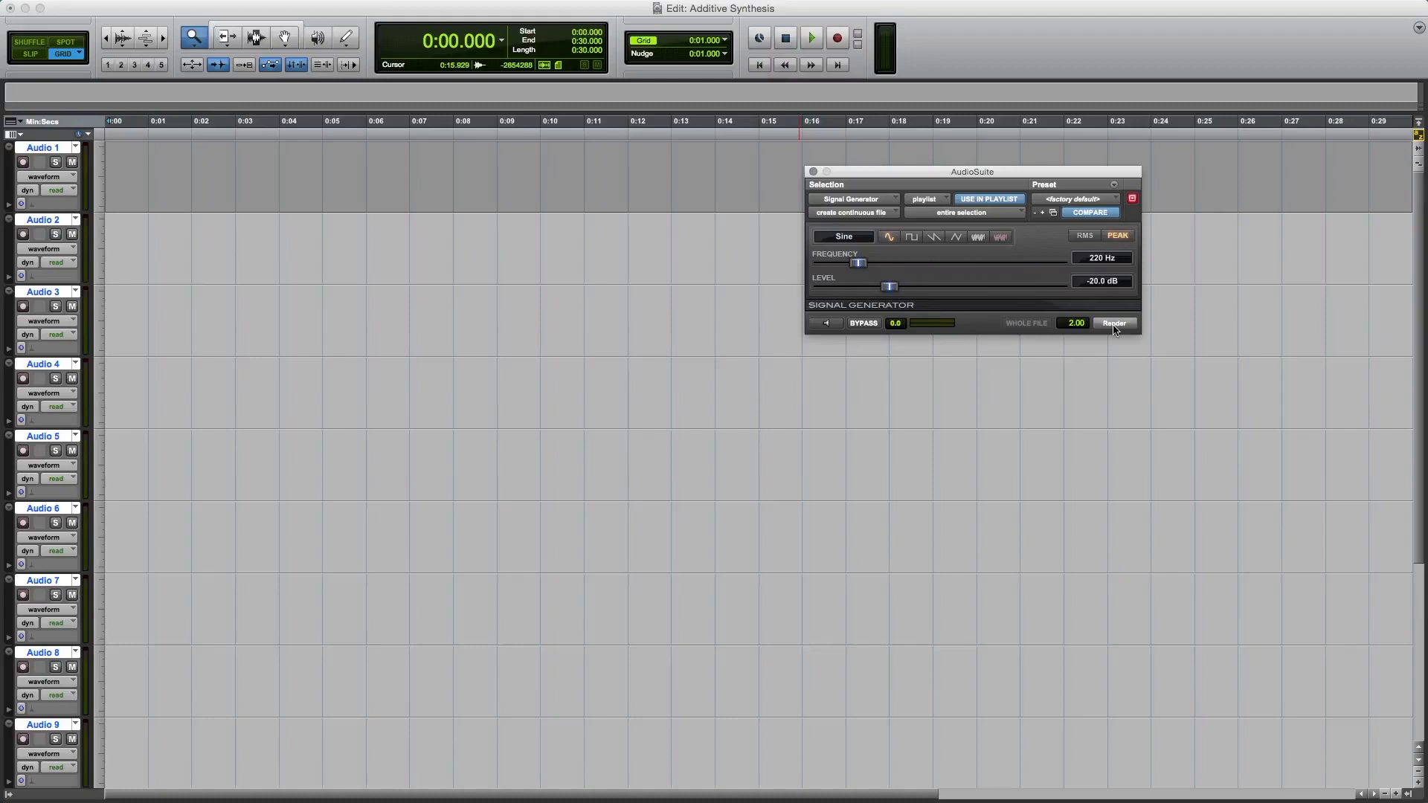
{"action": "left_click", "coordinate": [1114, 325]}
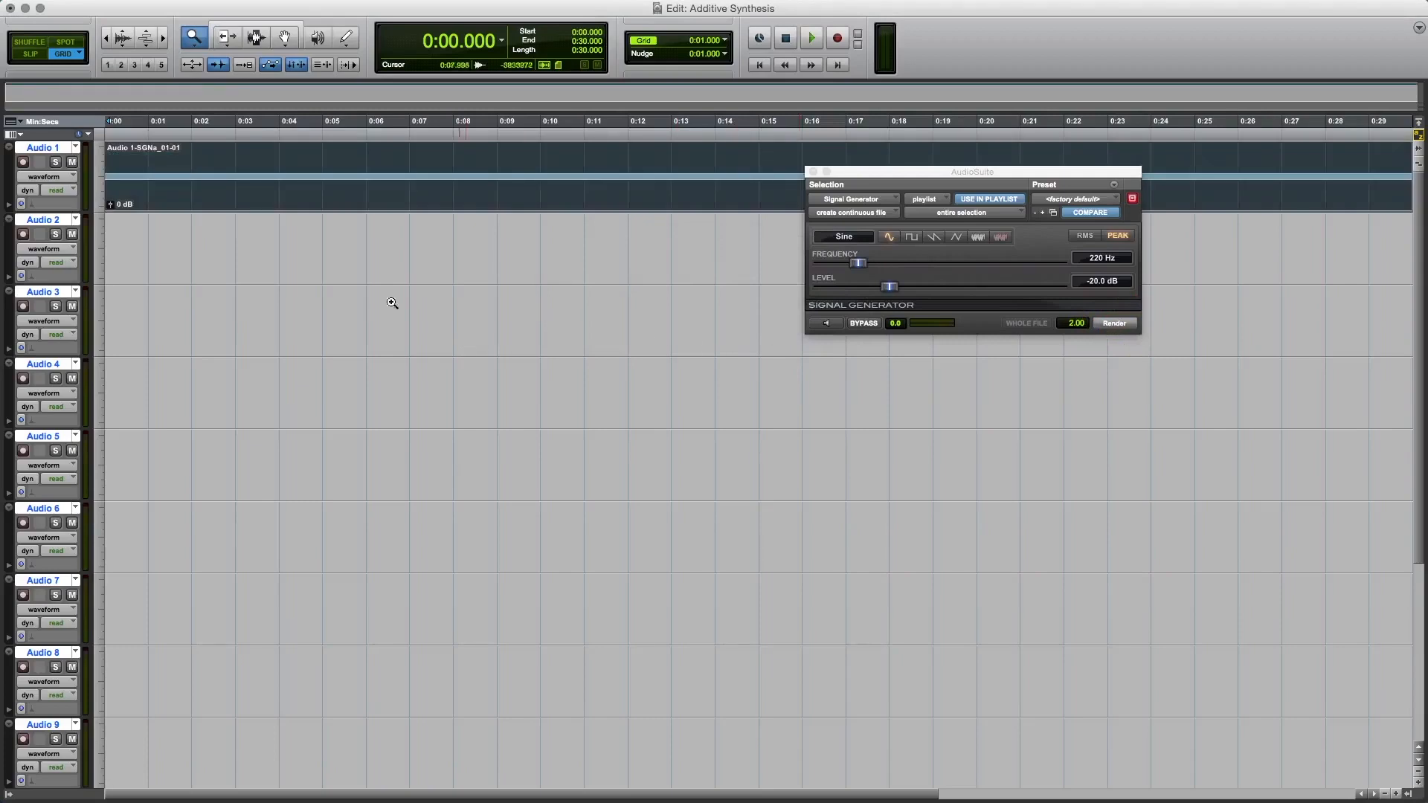
{"action": "key", "text": "Return"}
{"action": "key", "text": "space"}
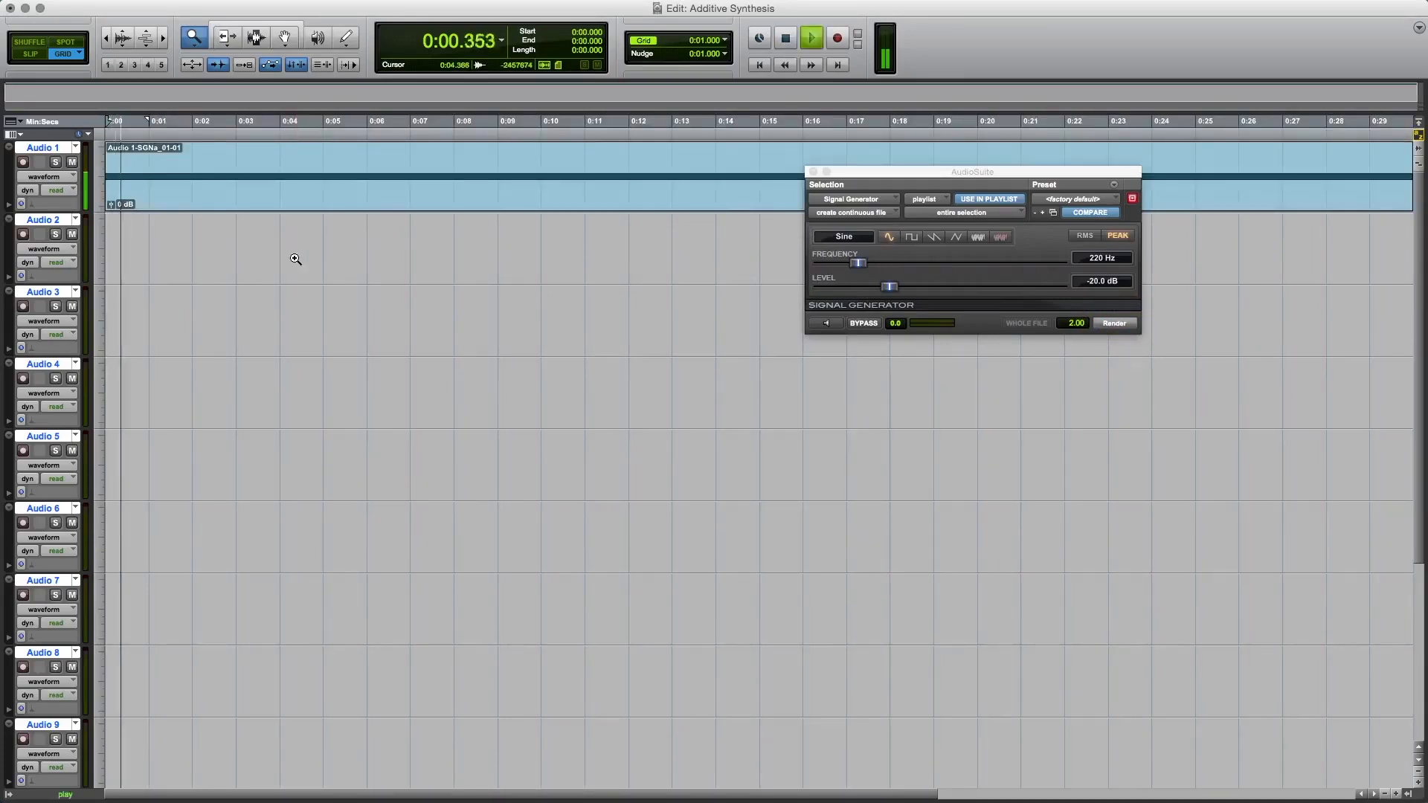
{"action": "key", "text": "space"}
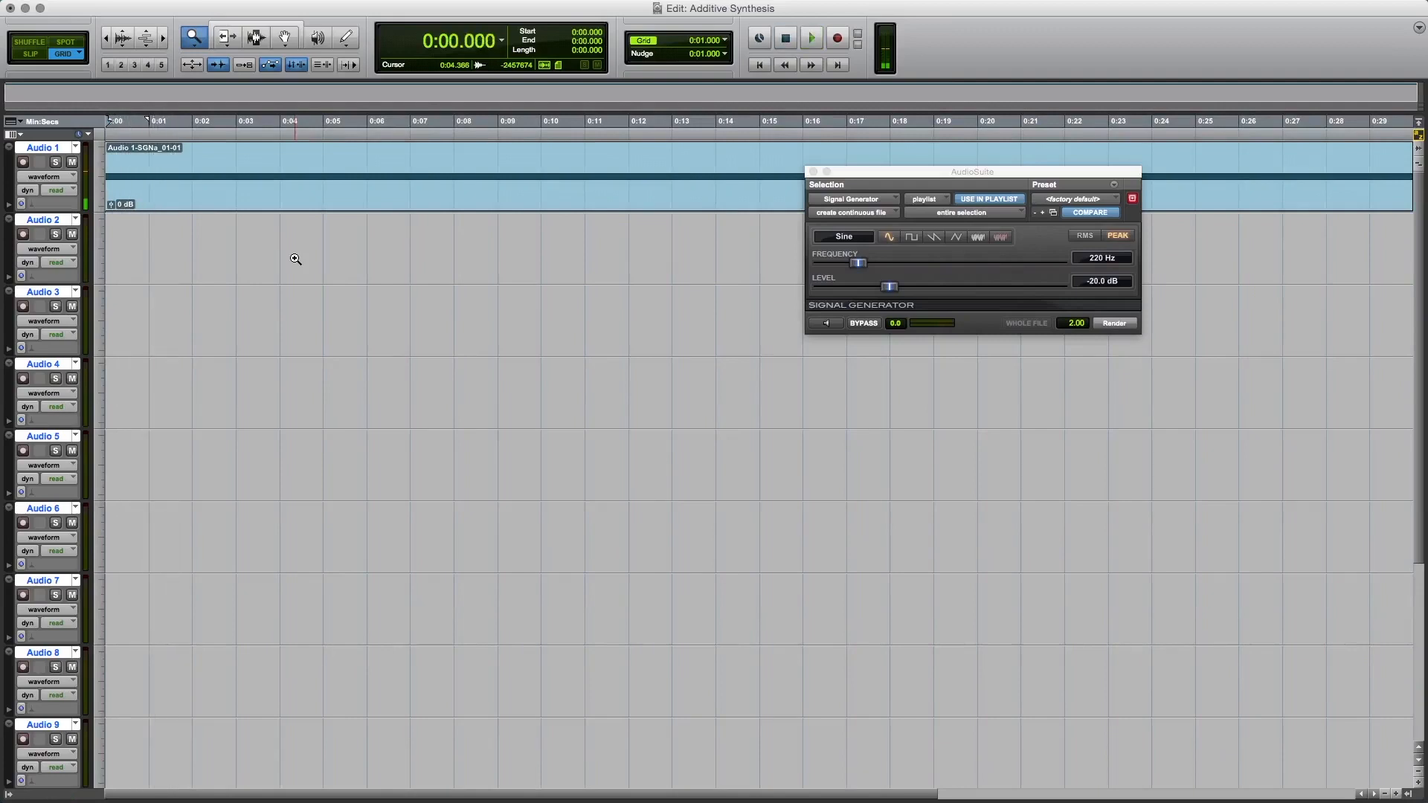
Step: Select the first 30 seconds of the Audio 2 track and render a 440 Hz sine tone there
{"action": "left_click", "coordinate": [107, 41]}
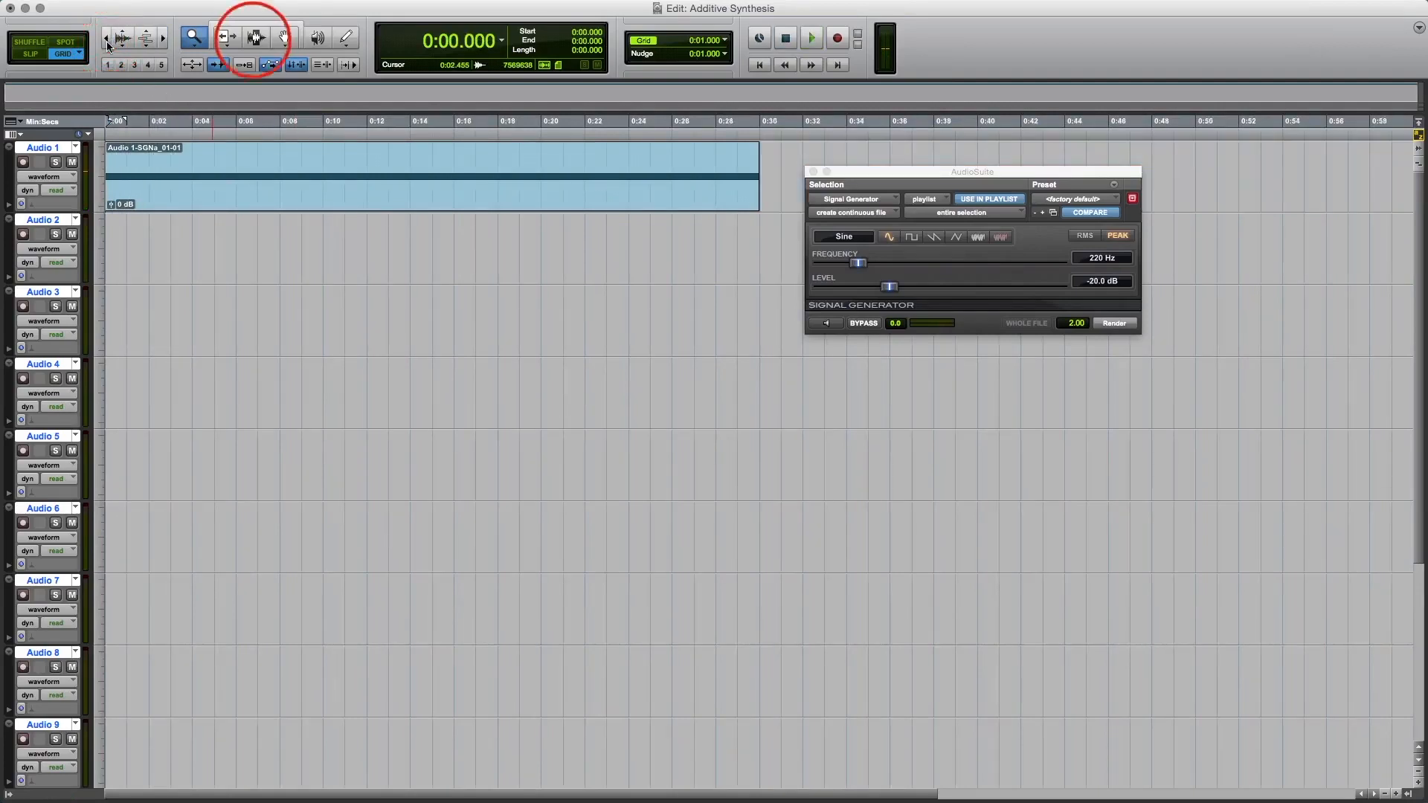
{"action": "left_click", "coordinate": [256, 37]}
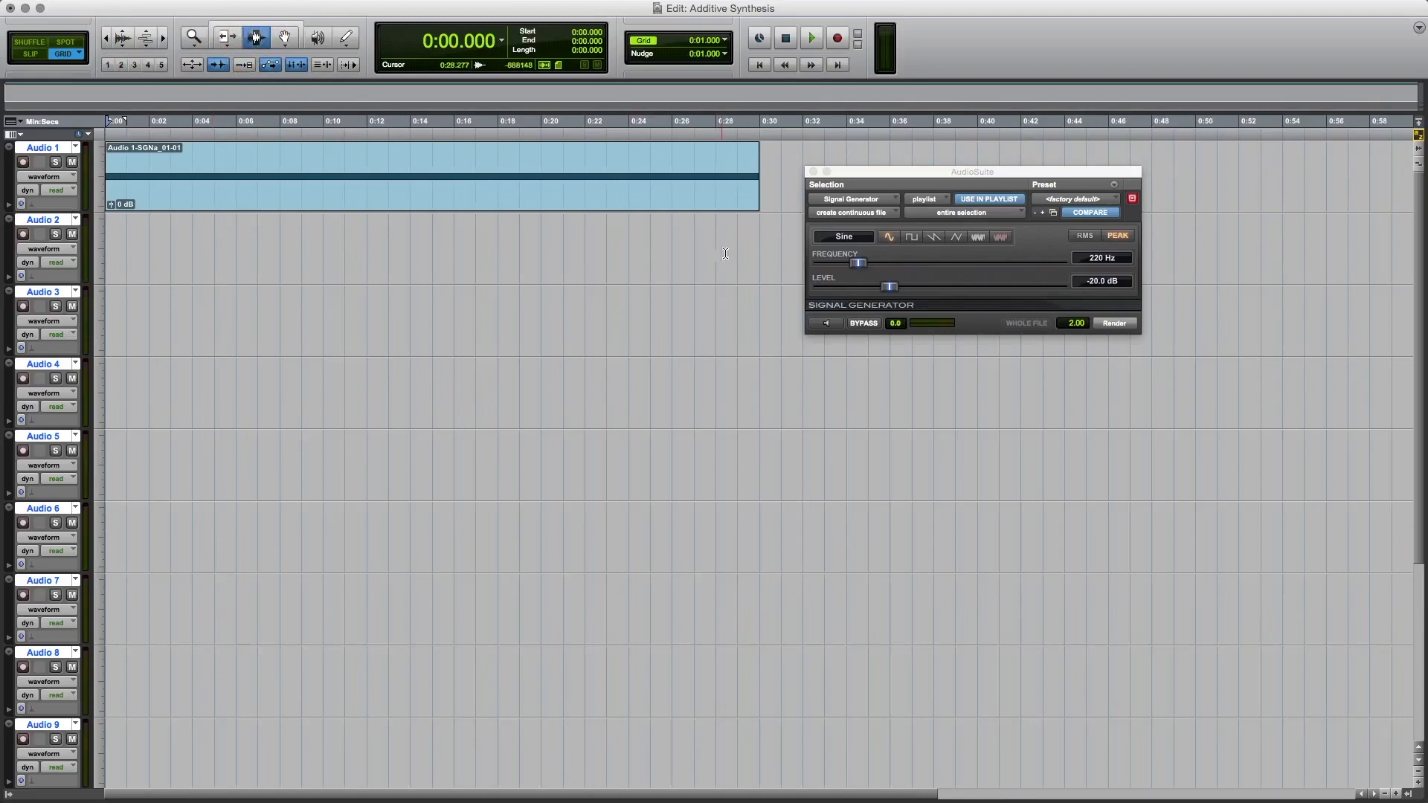
{"action": "left_click_drag", "start_coordinate": [759, 242], "coordinate": [106, 244]}
{"action": "left_click", "coordinate": [1113, 262]}
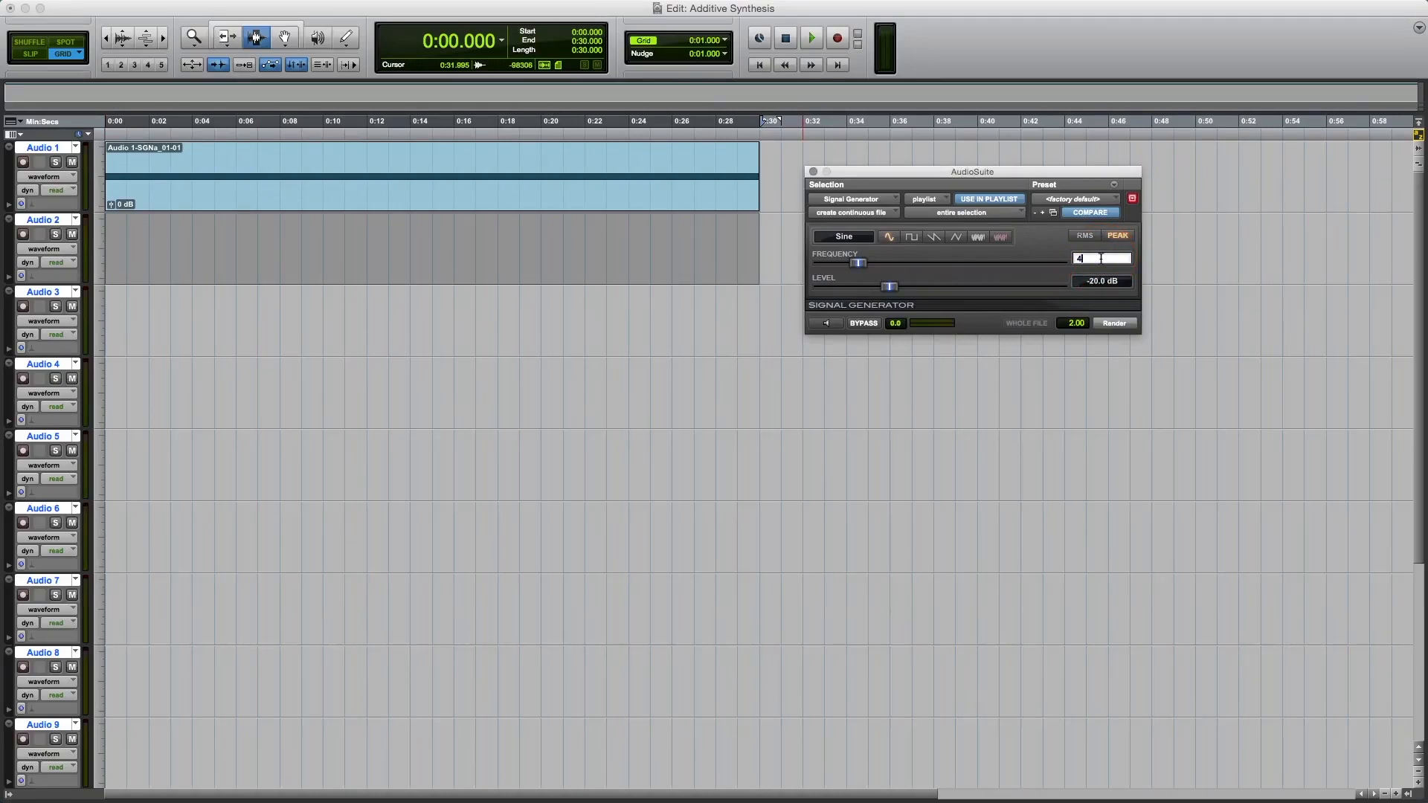
{"action": "key", "text": "Return"}
{"action": "left_click", "coordinate": [1113, 323]}
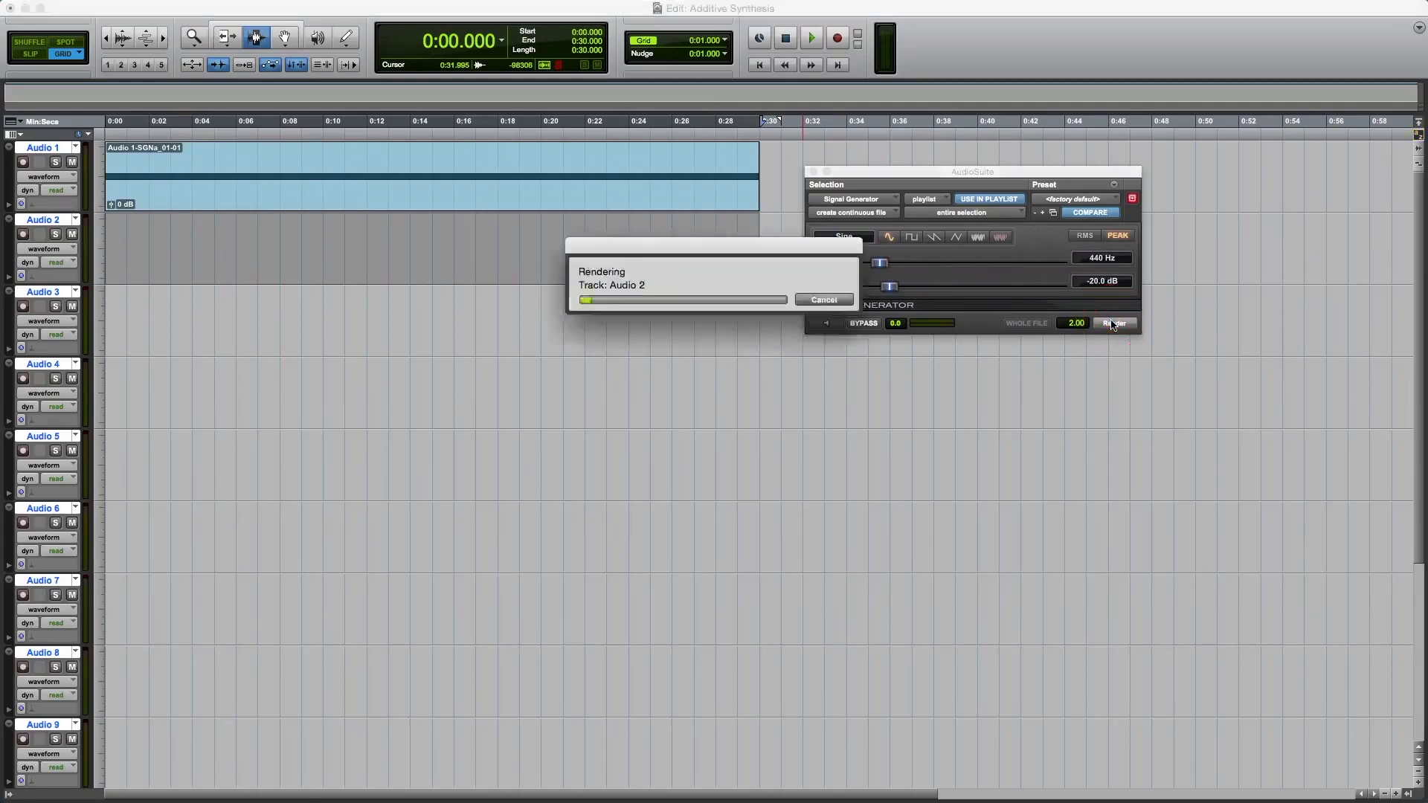
Step: Play back the Audio 1 and Audio 2 tones, toggling solo on each track to compare them alone and combined
{"action": "left_click", "coordinate": [56, 235]}
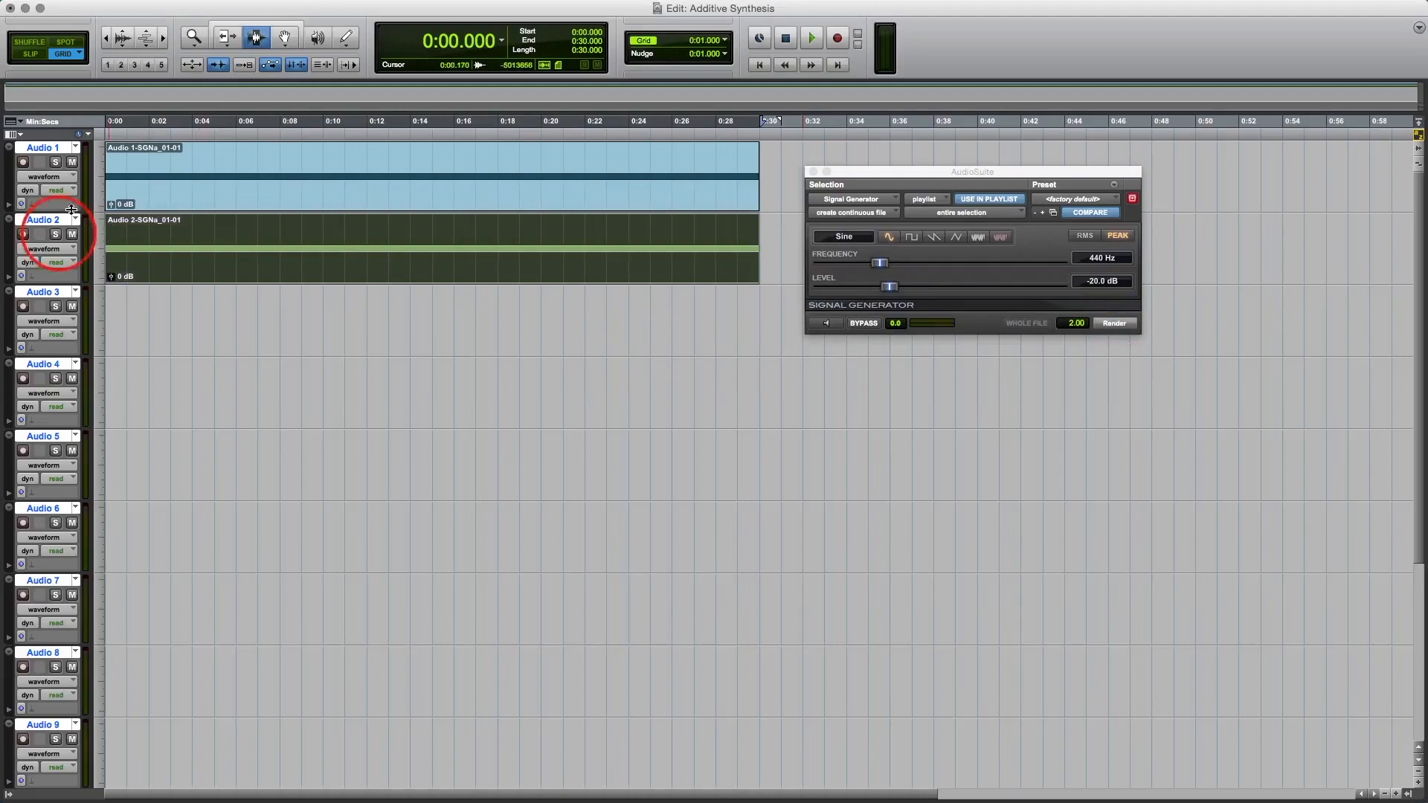
{"action": "key", "text": "space"}
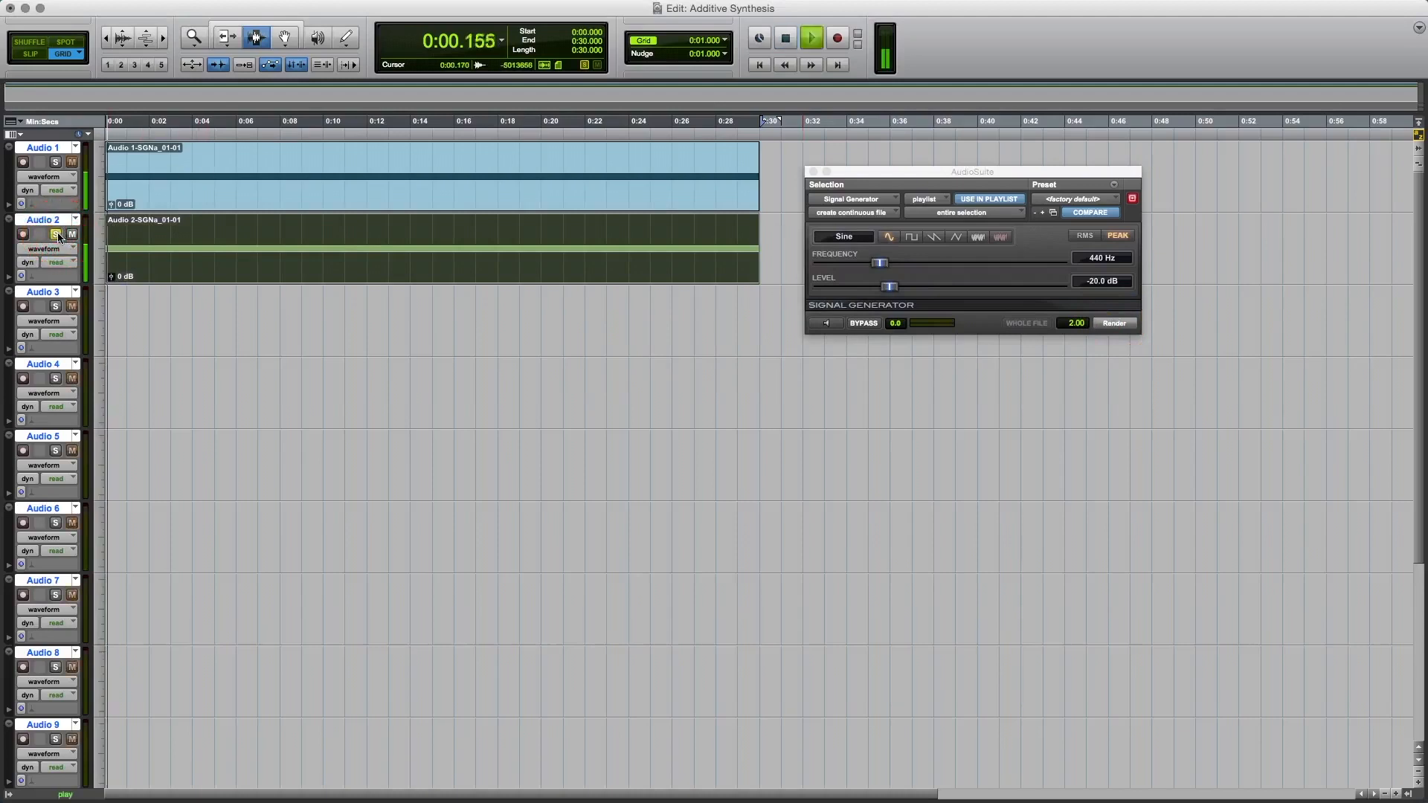
{"action": "left_click", "coordinate": [56, 164]}
{"action": "left_click", "coordinate": [57, 163]}
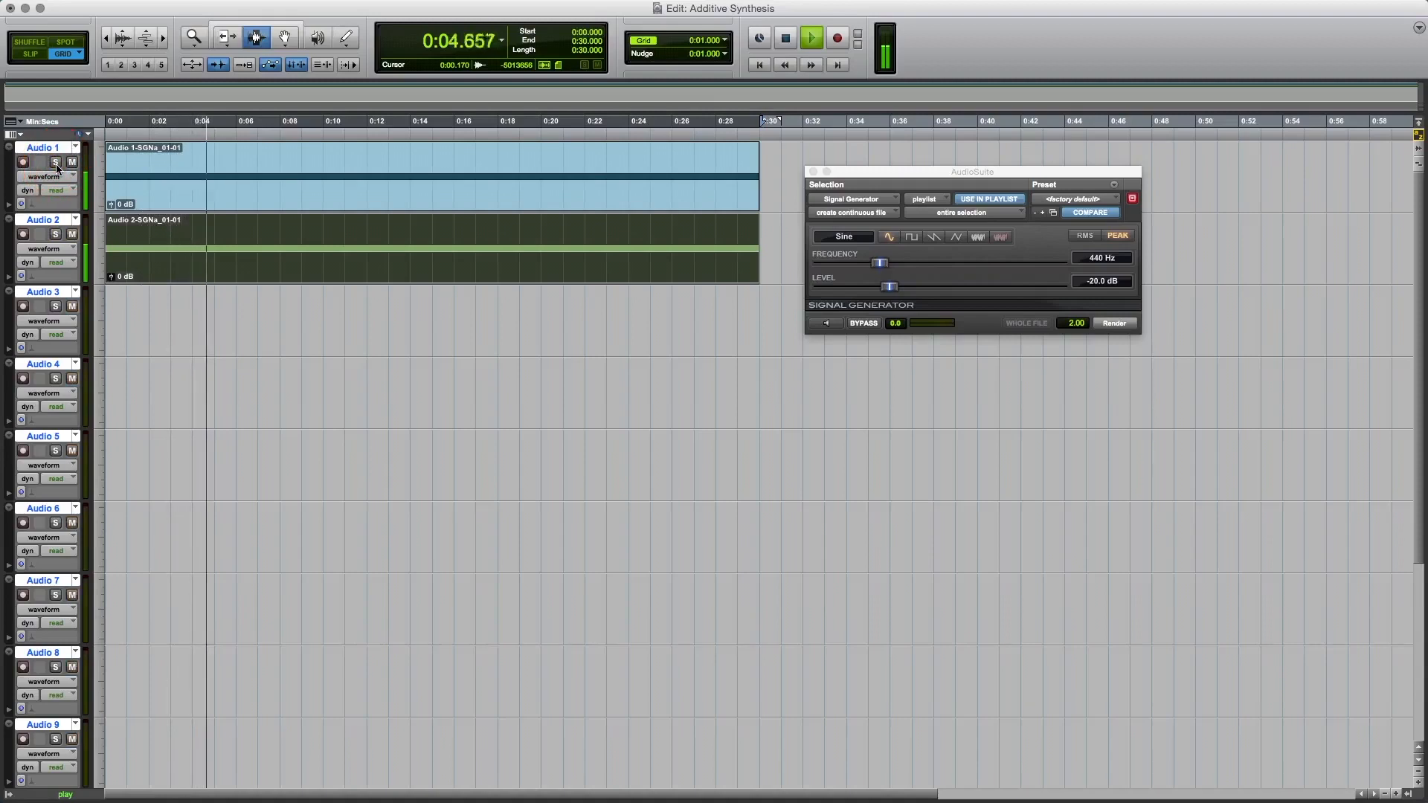
{"action": "key", "text": "space"}
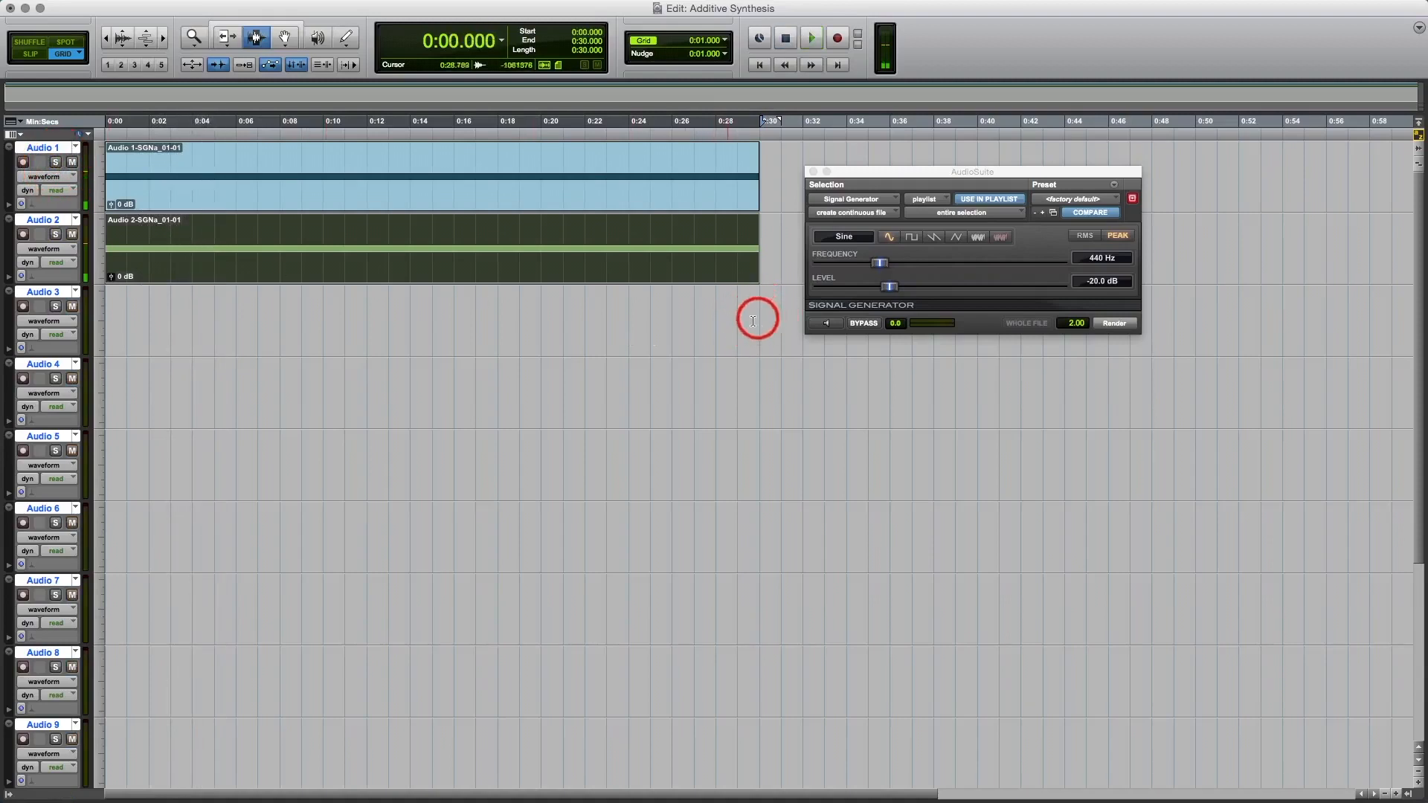
Step: Render a 660 Hz sine tone over the first 30 seconds of Audio 3 and briefly play the combined tracks
{"action": "left_click_drag", "start_coordinate": [758, 319], "coordinate": [1, 310]}
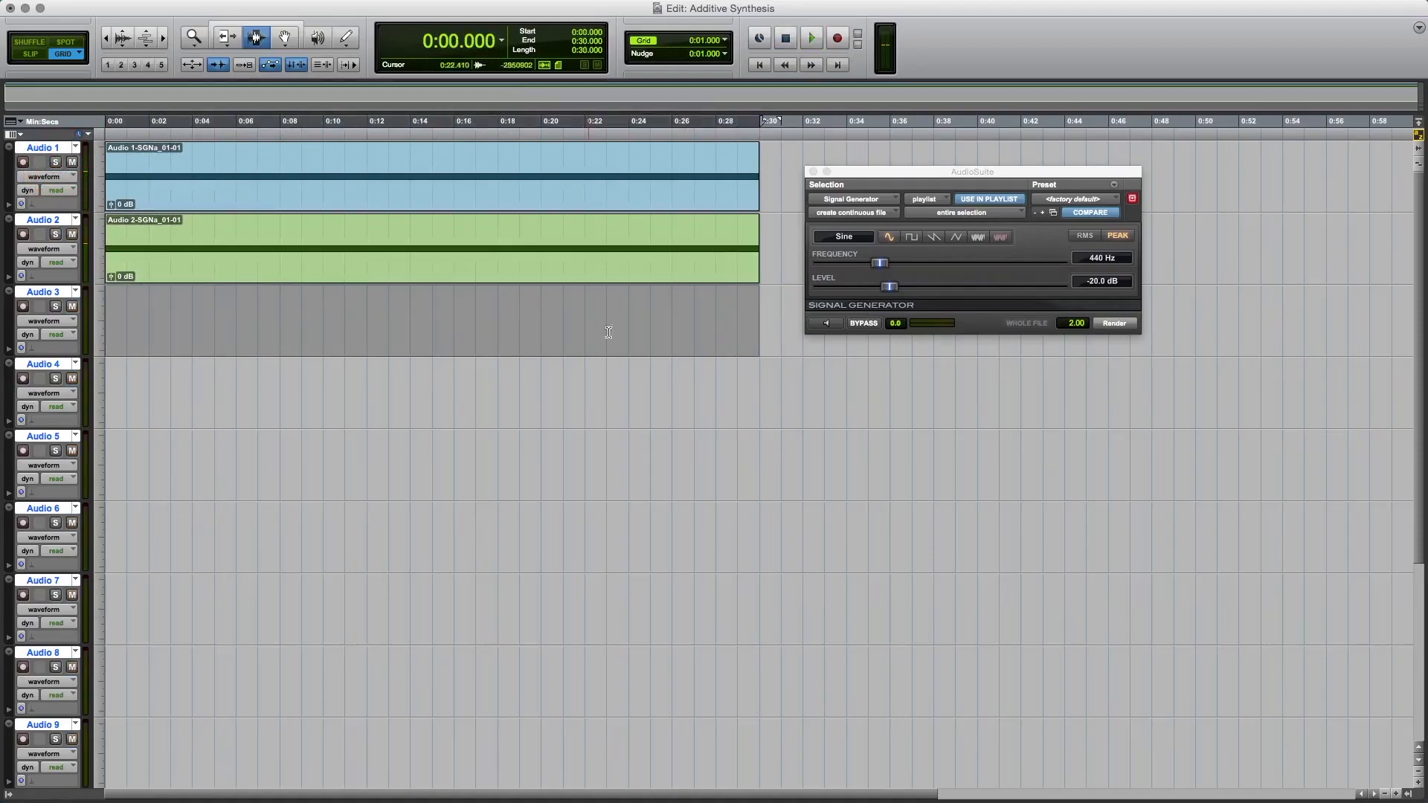
{"action": "left_click", "coordinate": [1099, 259]}
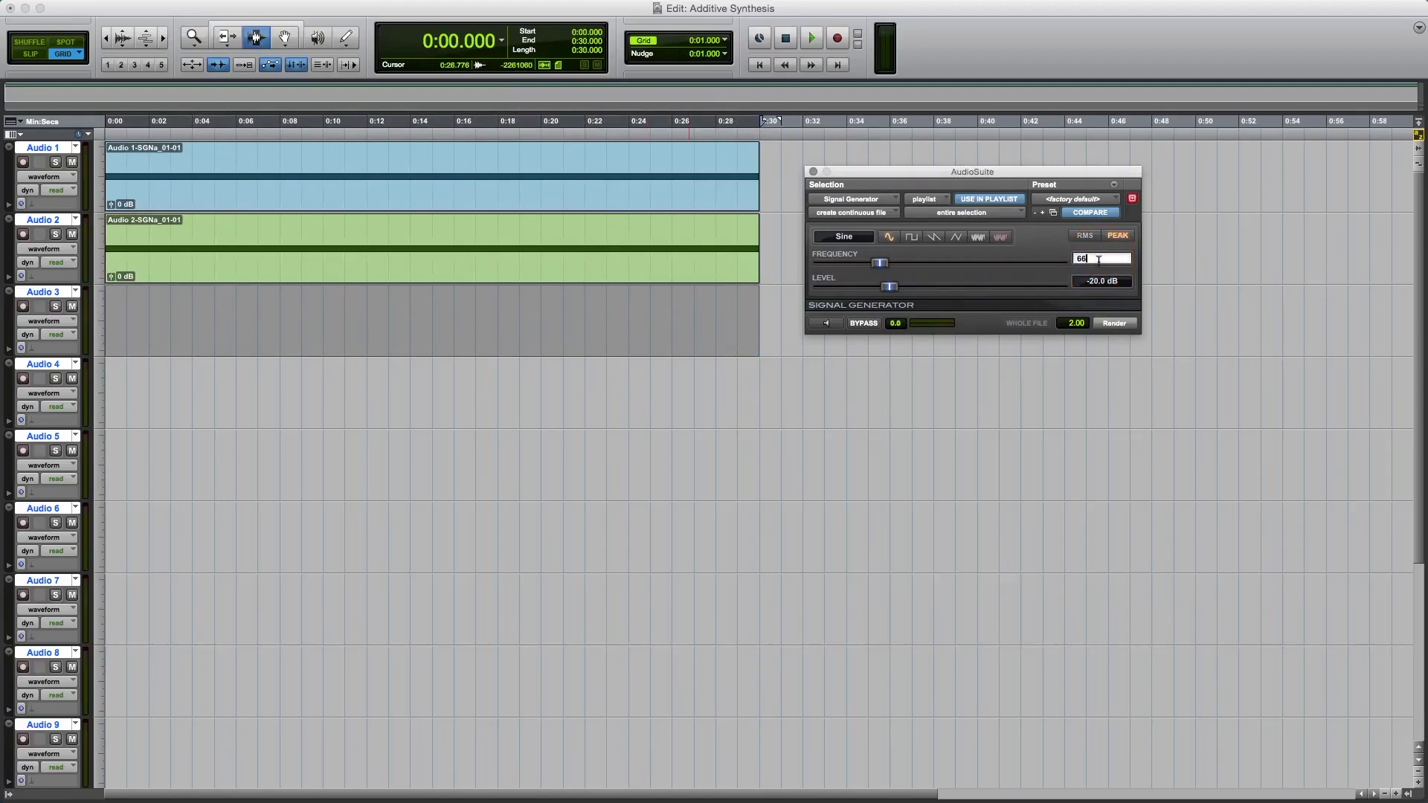
{"action": "key", "text": "Return"}
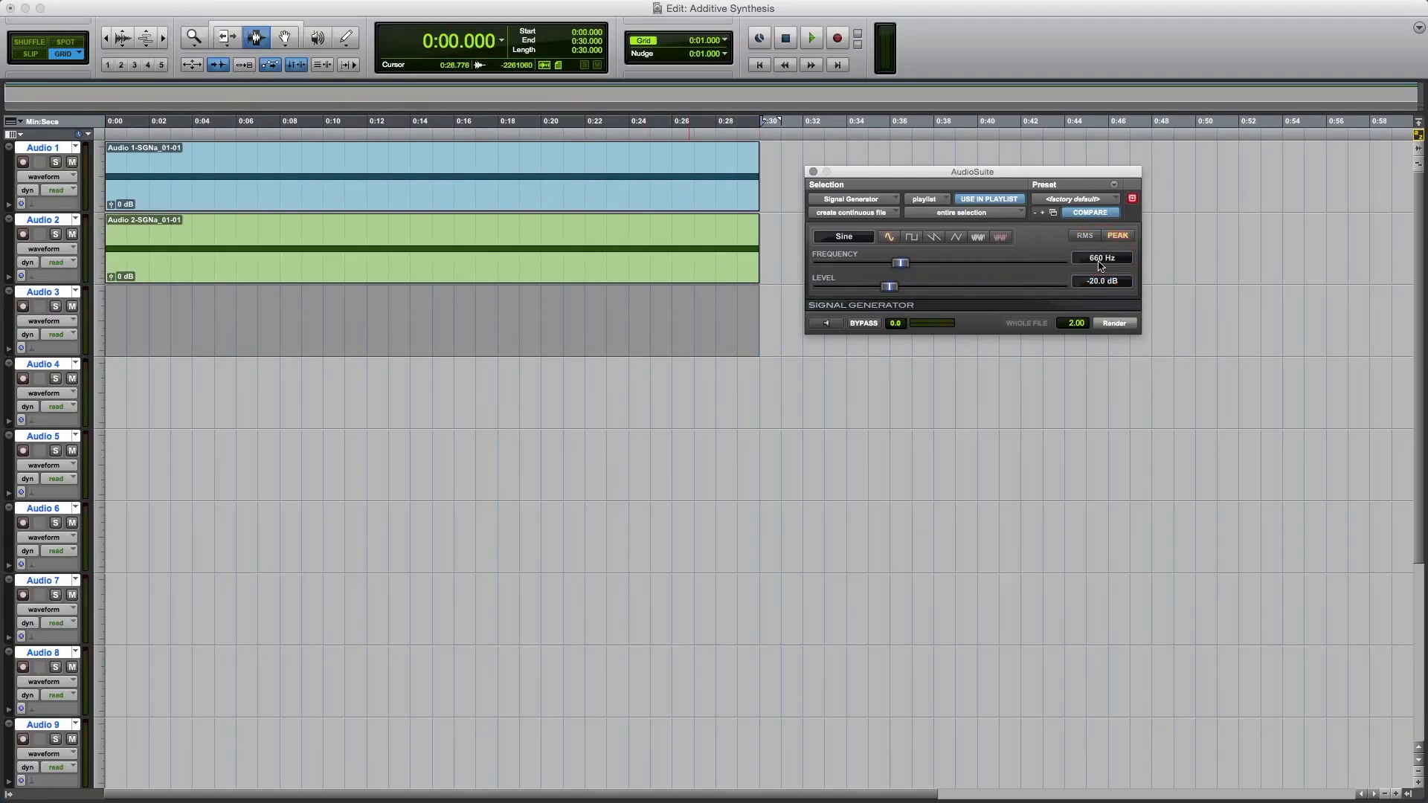
{"action": "left_click", "coordinate": [1112, 324]}
{"action": "key", "text": "space"}
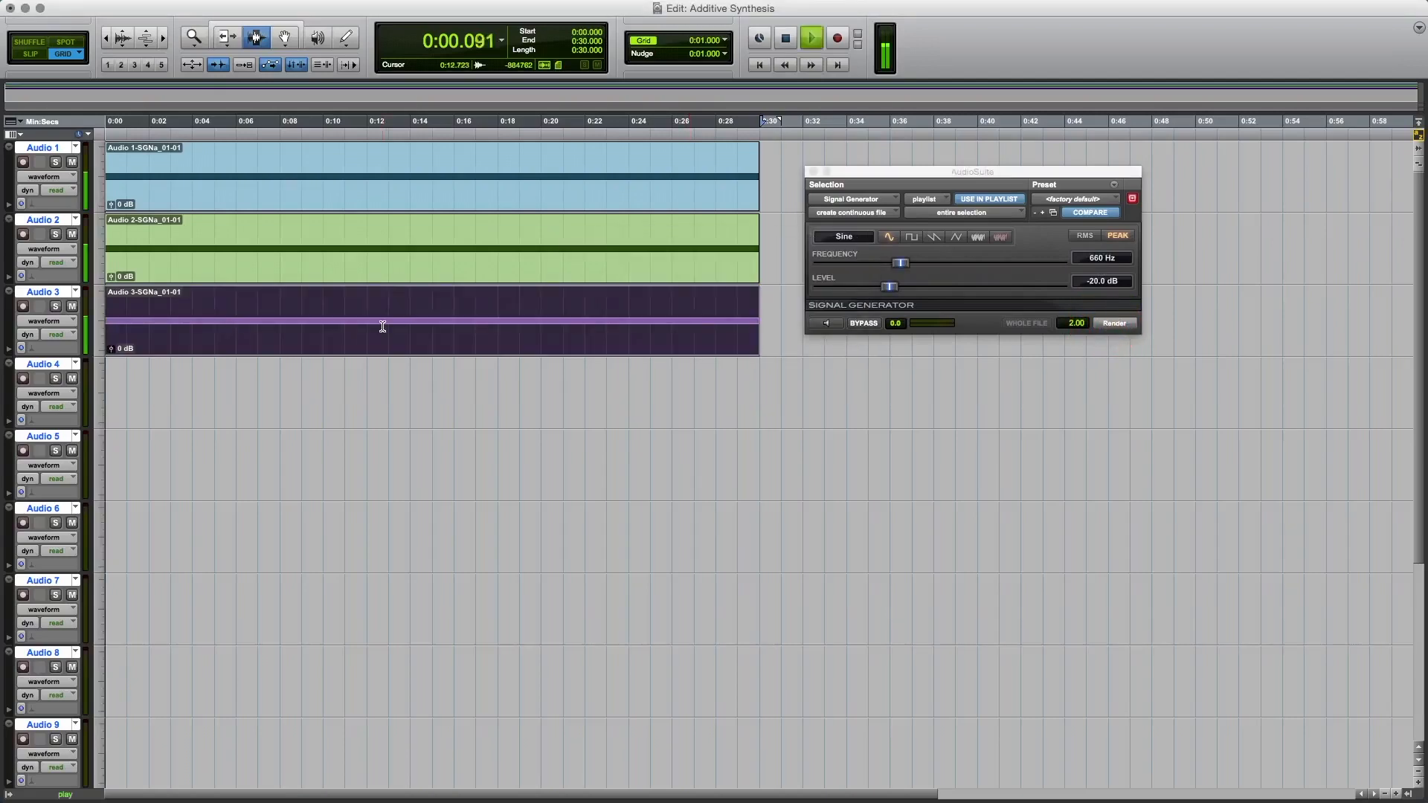
{"action": "key", "text": "space"}
Step: Select the first 30 seconds of Audio 4 and render an 880 Hz sine tone there
{"action": "left_click", "coordinate": [757, 400]}
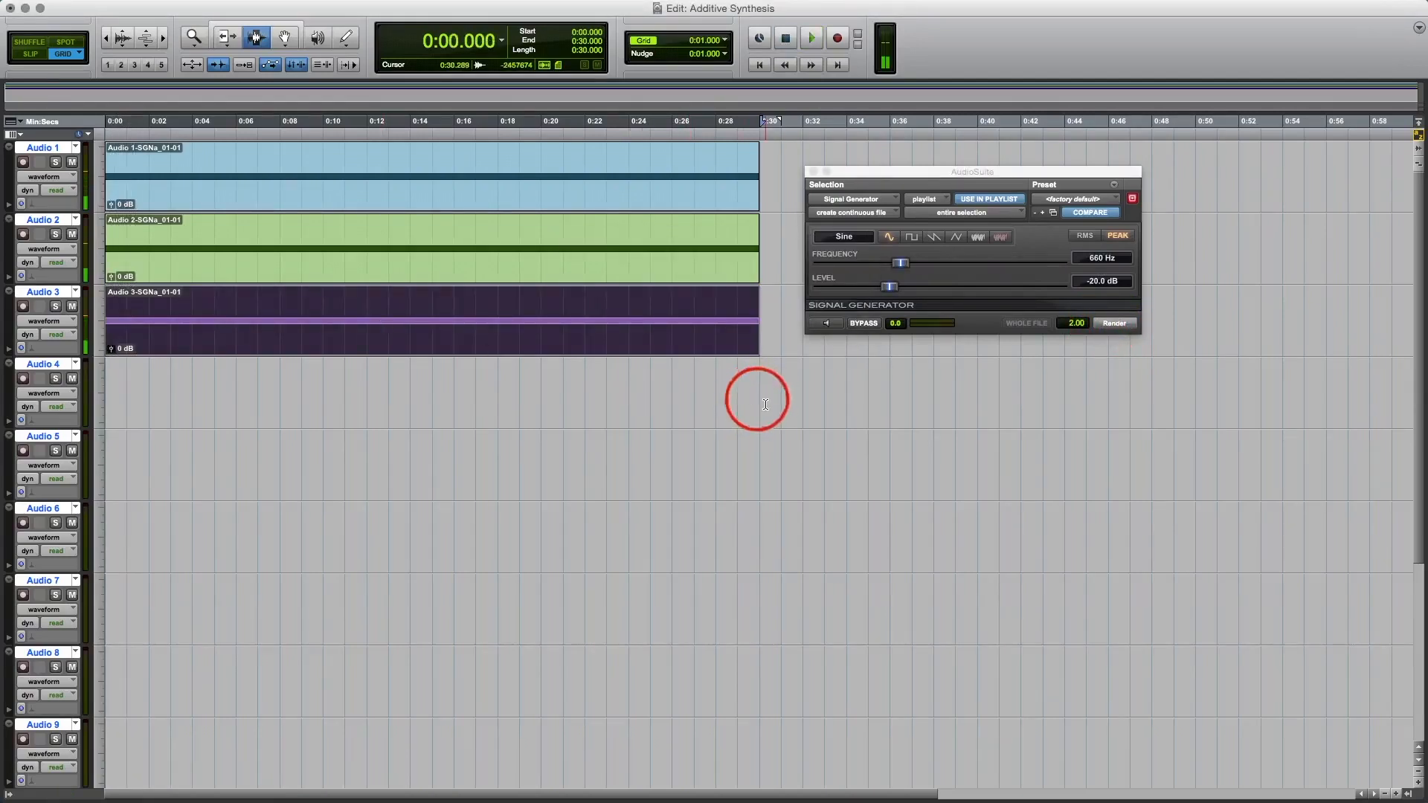
{"action": "left_click_drag", "start_coordinate": [756, 400], "coordinate": [10, 375]}
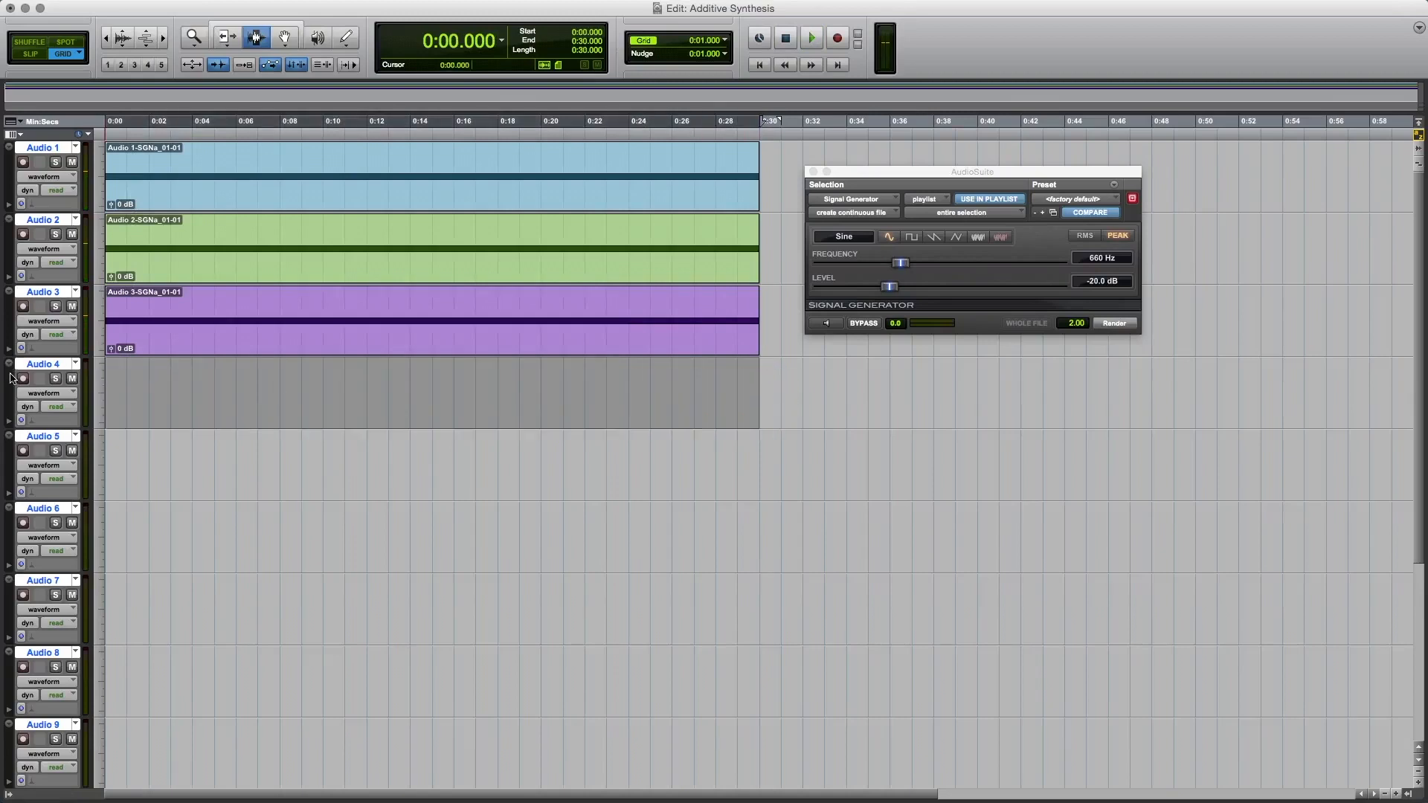
{"action": "left_click", "coordinate": [1092, 258]}
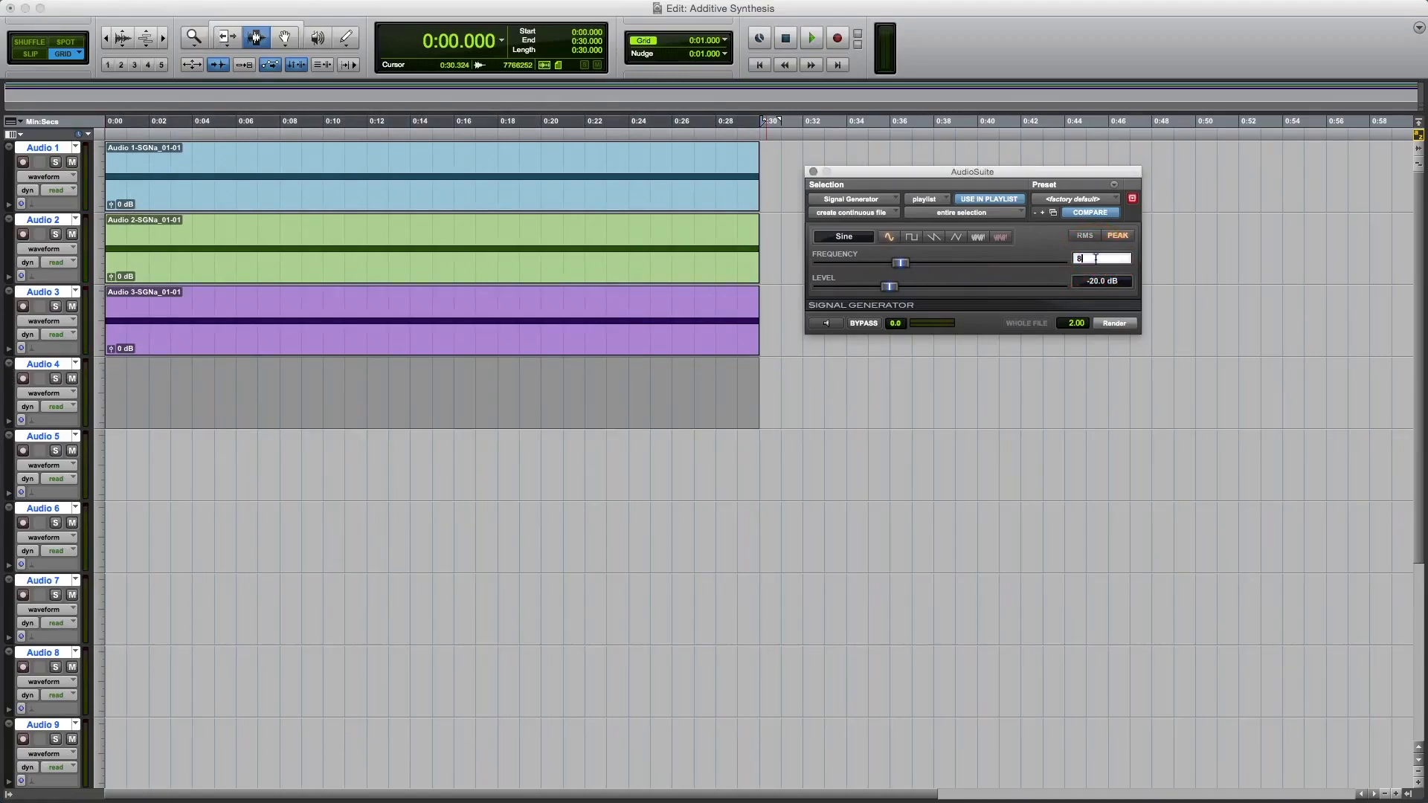
{"action": "type", "text": "880"}
{"action": "key", "text": "Return"}
{"action": "left_click", "coordinate": [1113, 324]}
Step: Select the first 30 seconds of Audio 5 and render an 1100 Hz sine tone there
{"action": "left_click_drag", "start_coordinate": [755, 443], "coordinate": [4, 428]}
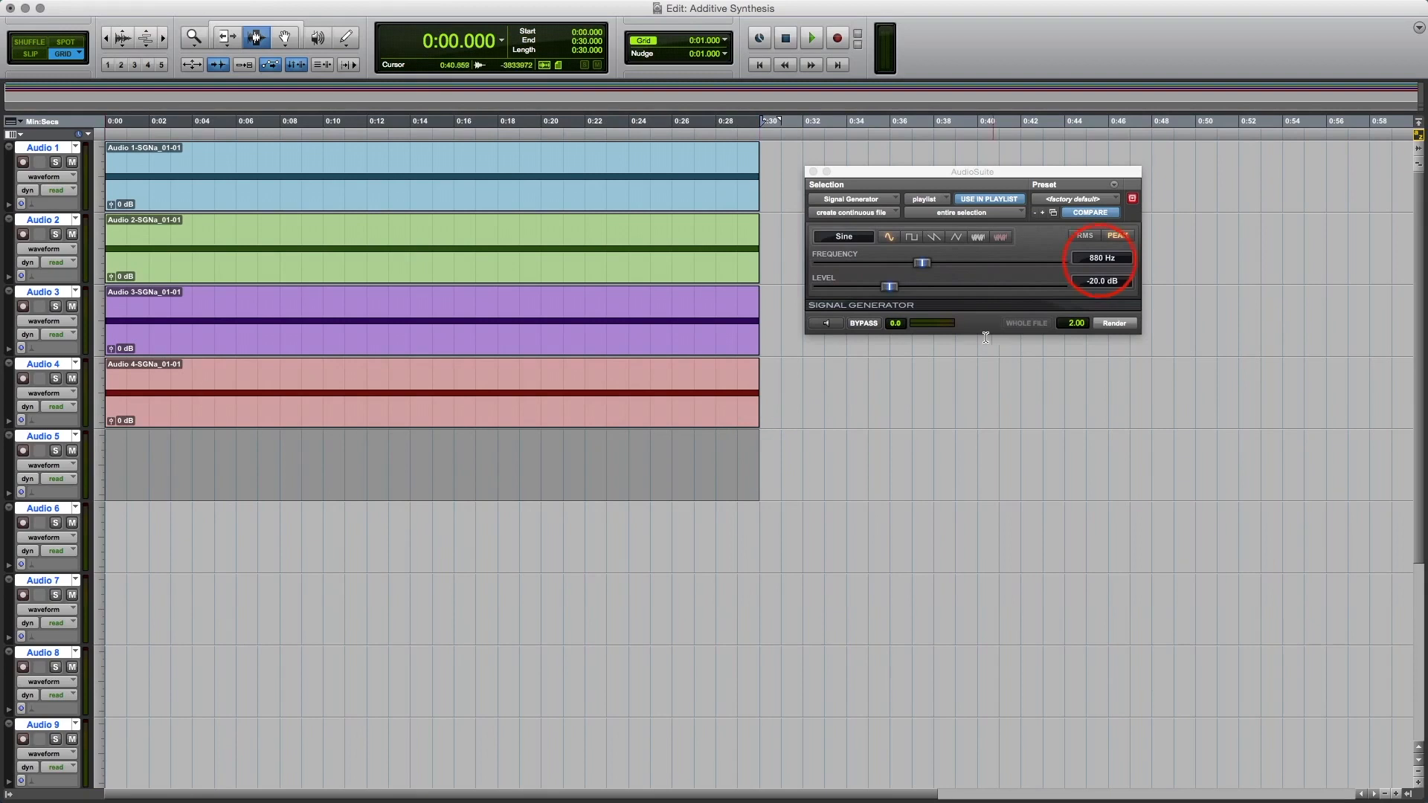
{"action": "left_click", "coordinate": [1098, 259]}
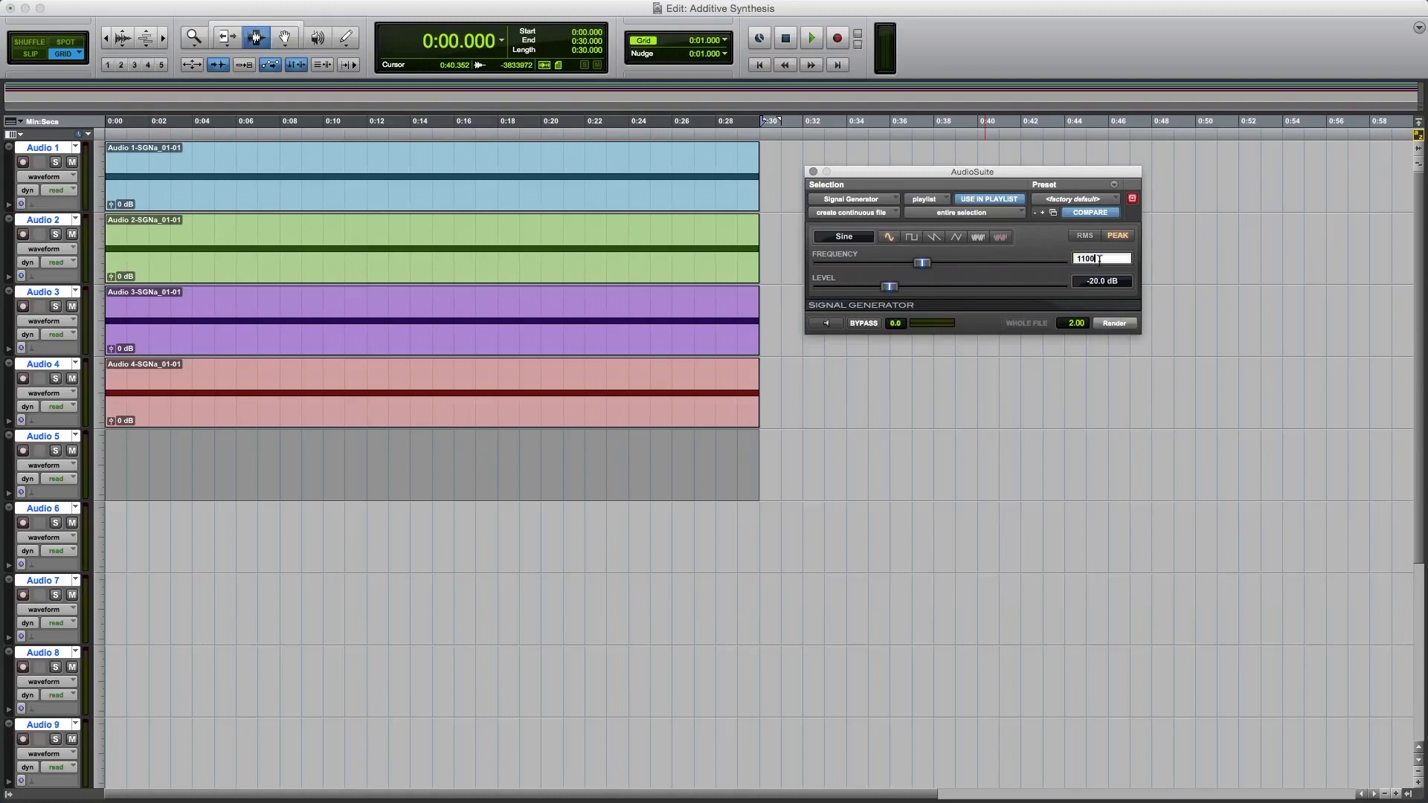
{"action": "type", "text": "1100"}
{"action": "left_click", "coordinate": [1114, 322]}
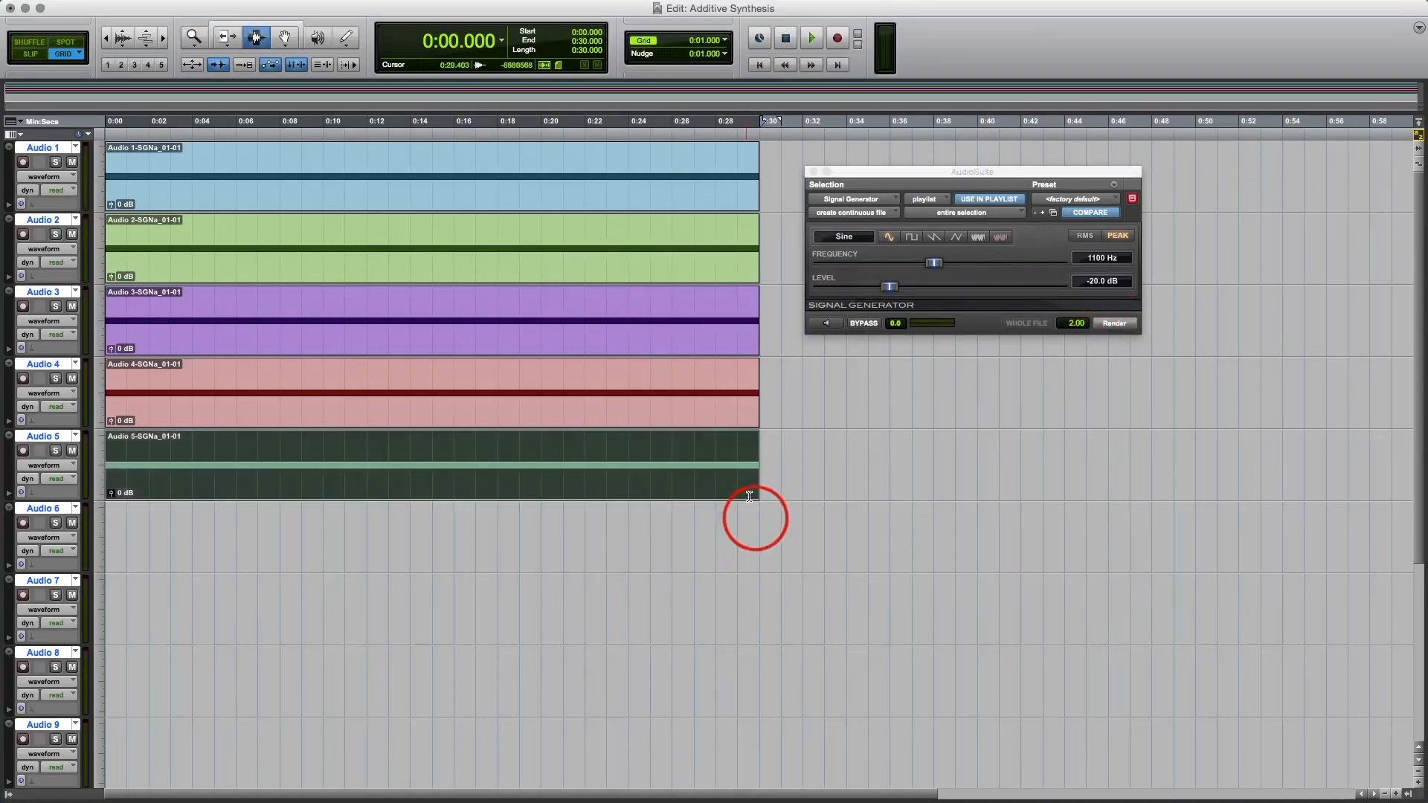
Step: Select the first 30 seconds of Audio 6 and render a 1320 Hz sine tone there
{"action": "left_click_drag", "start_coordinate": [751, 513], "coordinate": [8, 540]}
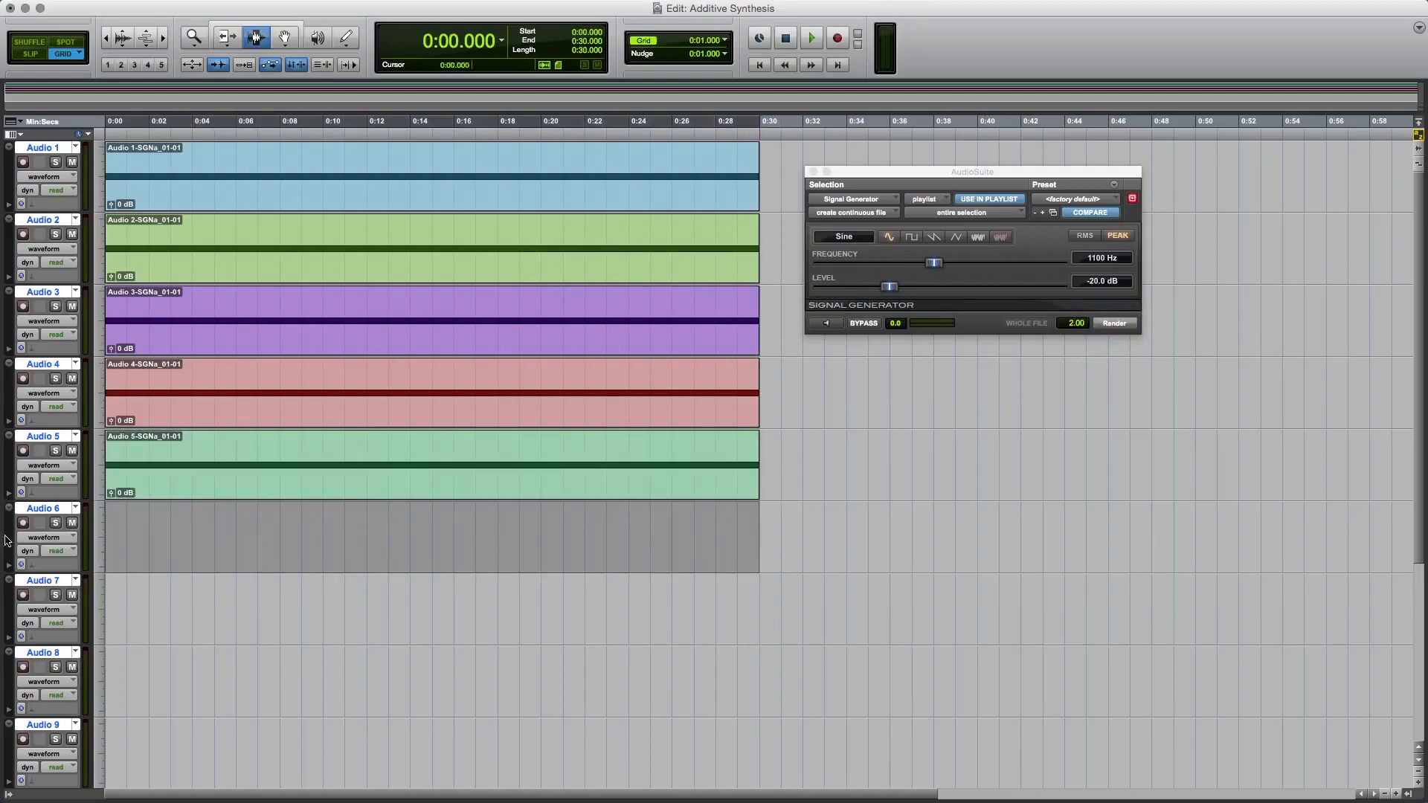
{"action": "left_click", "coordinate": [1086, 257]}
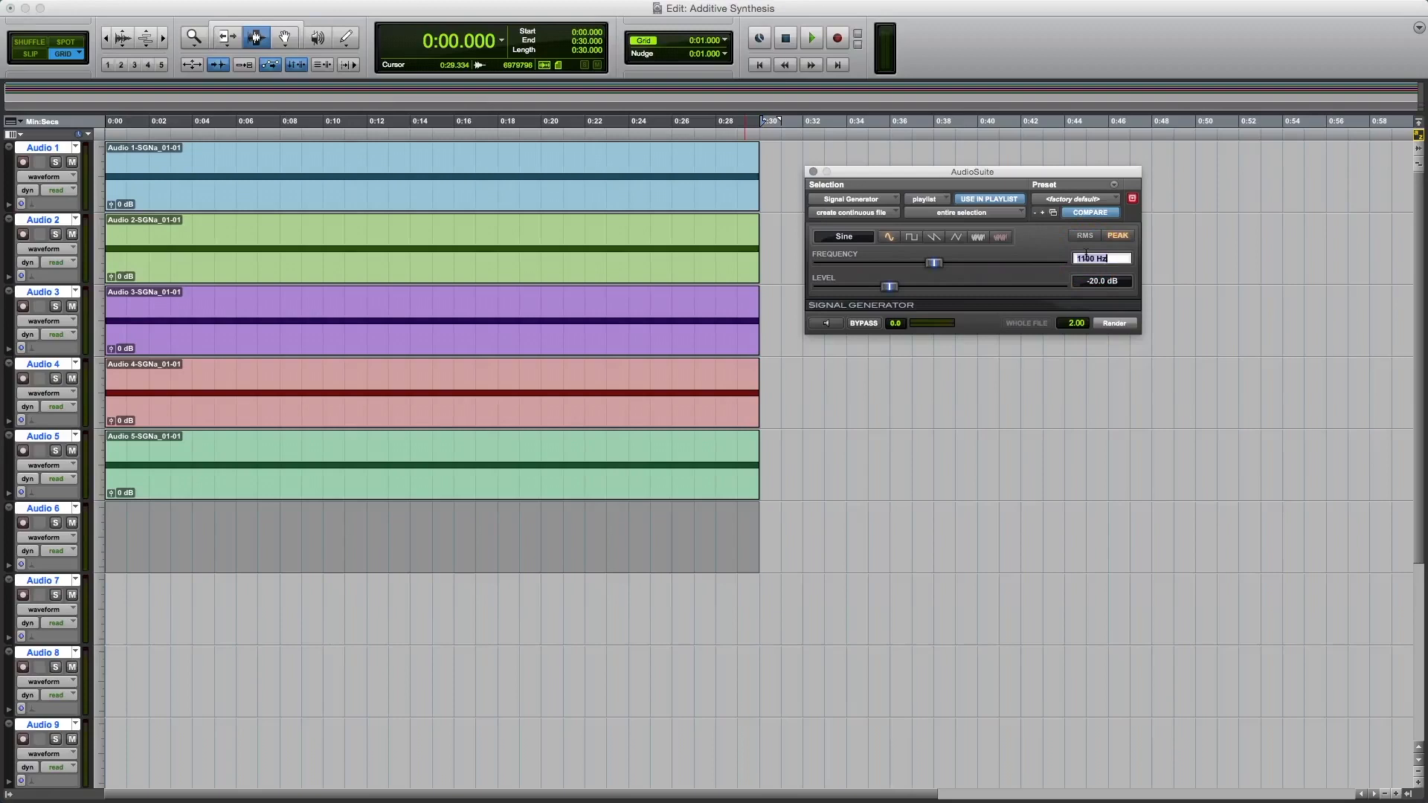
{"action": "type", "text": "1320"}
{"action": "key", "text": "Return"}
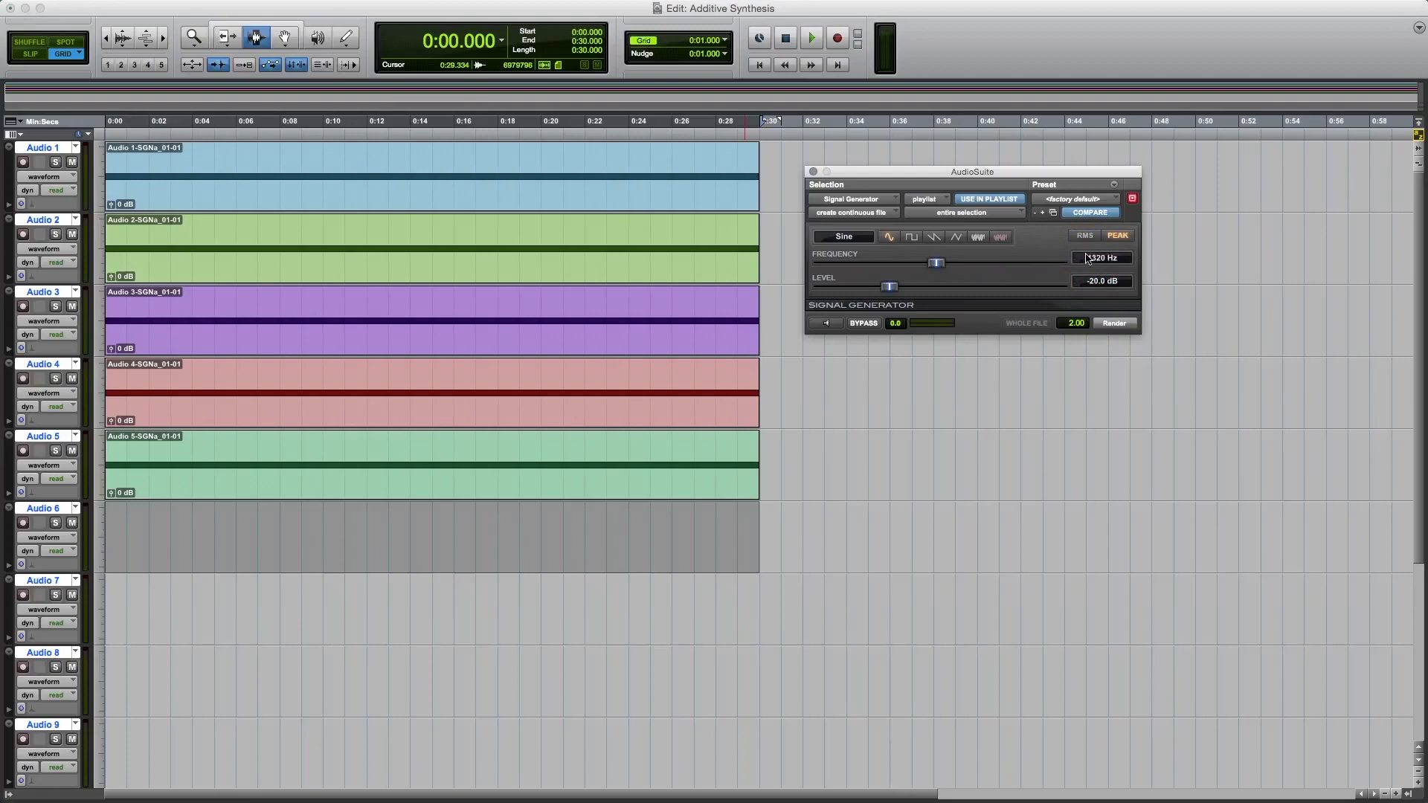
{"action": "left_click", "coordinate": [1114, 322]}
Step: Select the first 30 seconds of Audio 7 and render a 1540 Hz sine tone there
{"action": "left_click_drag", "start_coordinate": [754, 593], "coordinate": [27, 578]}
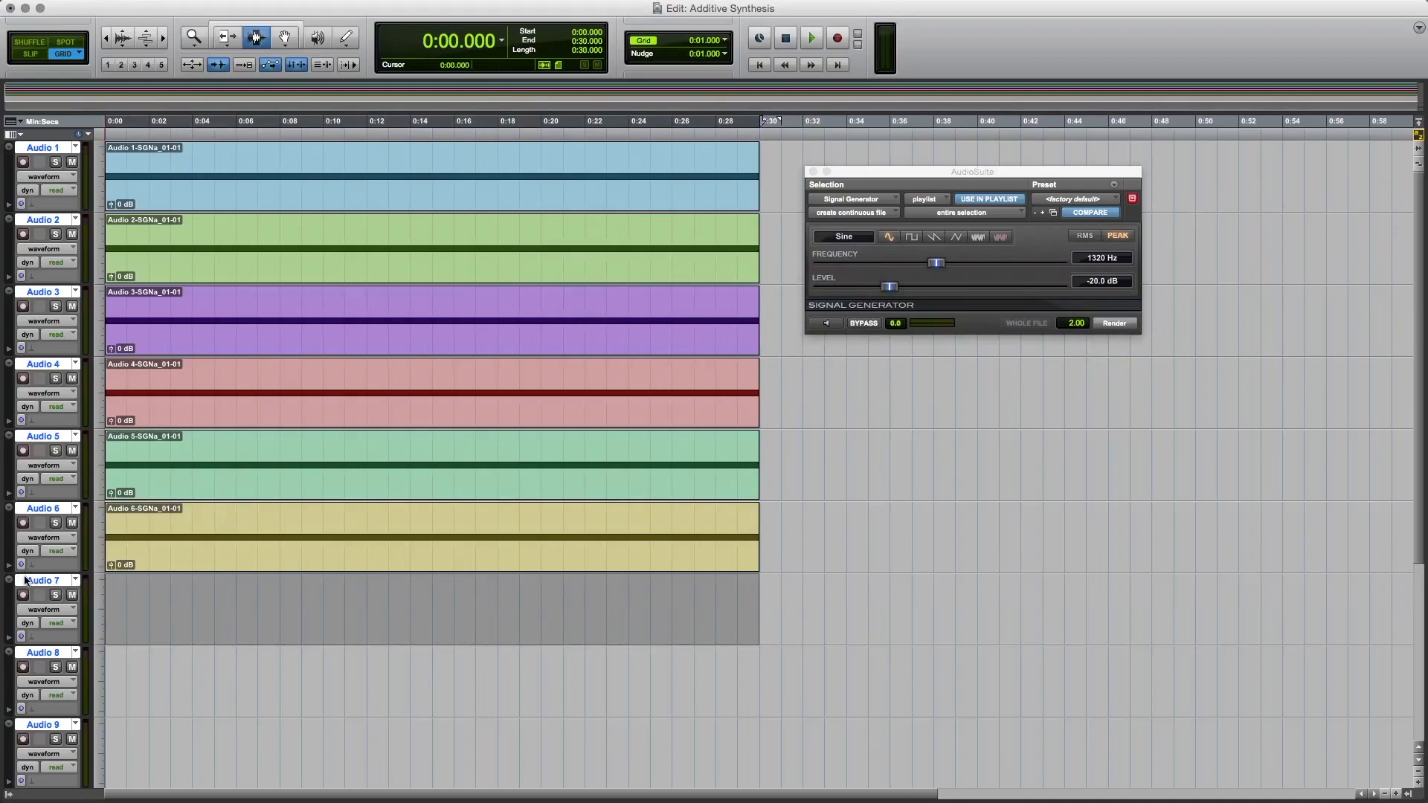
{"action": "left_click", "coordinate": [1101, 266]}
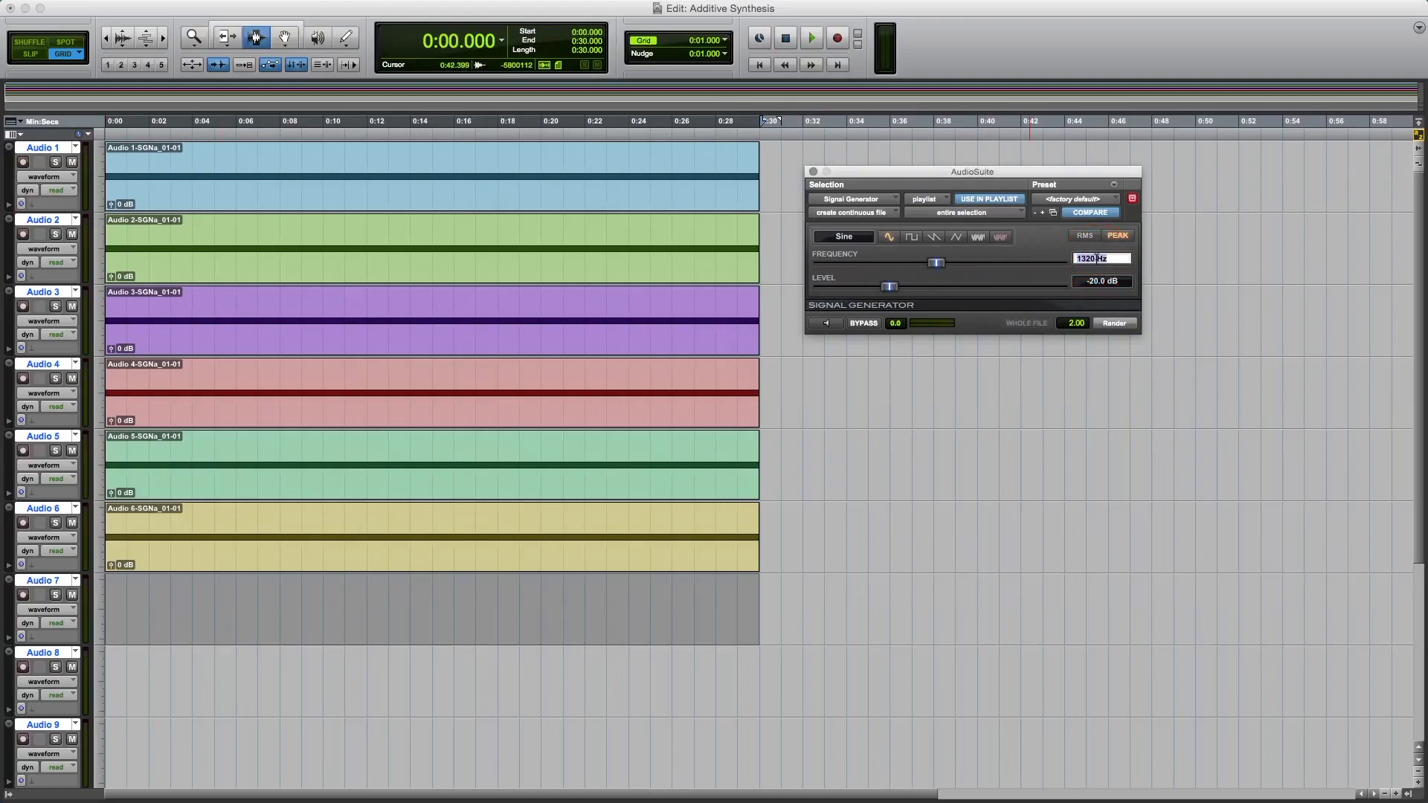
{"action": "left_click", "coordinate": [1107, 324]}
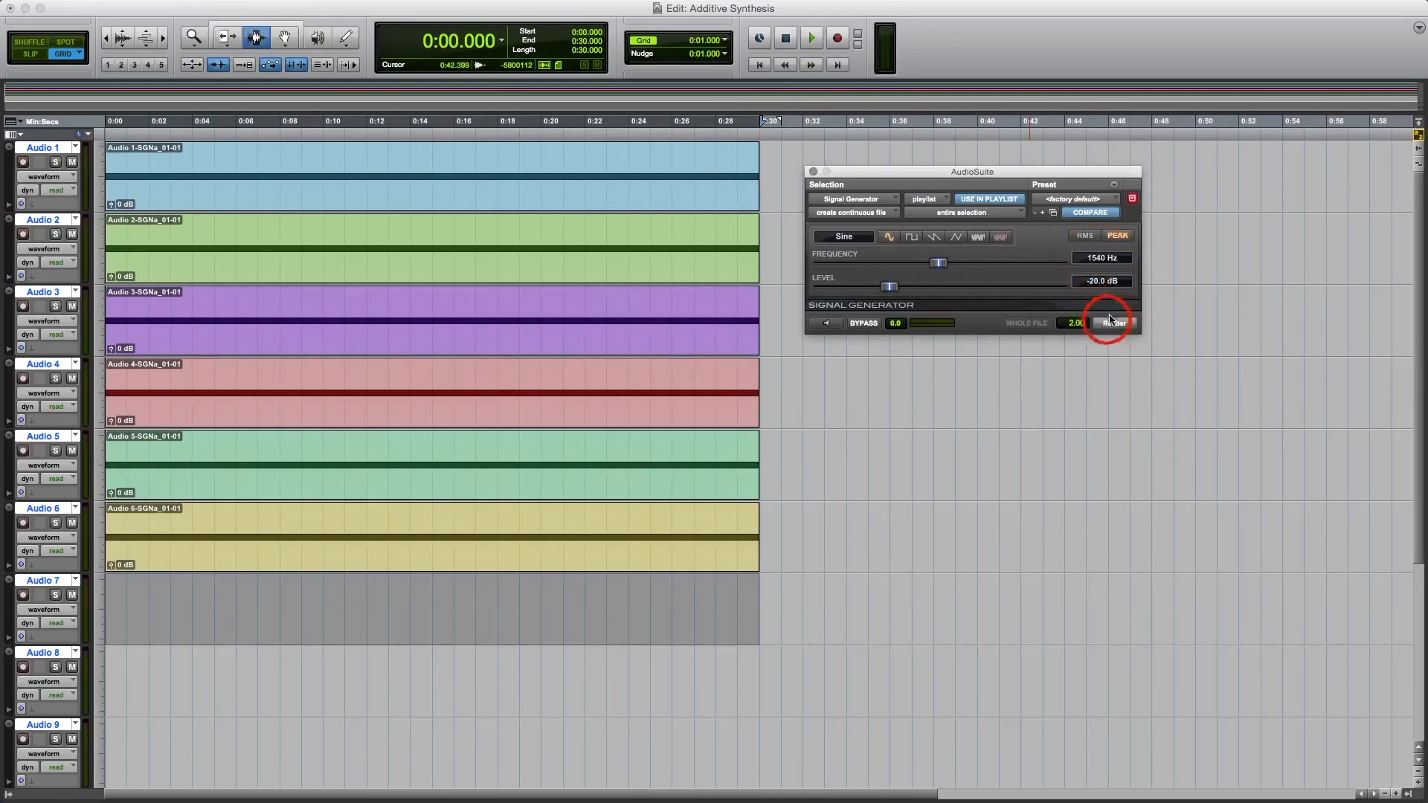
Step: Select the first 30 seconds of Audio 8 and render a 1760 Hz sine tone there
{"action": "left_click_drag", "start_coordinate": [753, 673], "coordinate": [35, 689]}
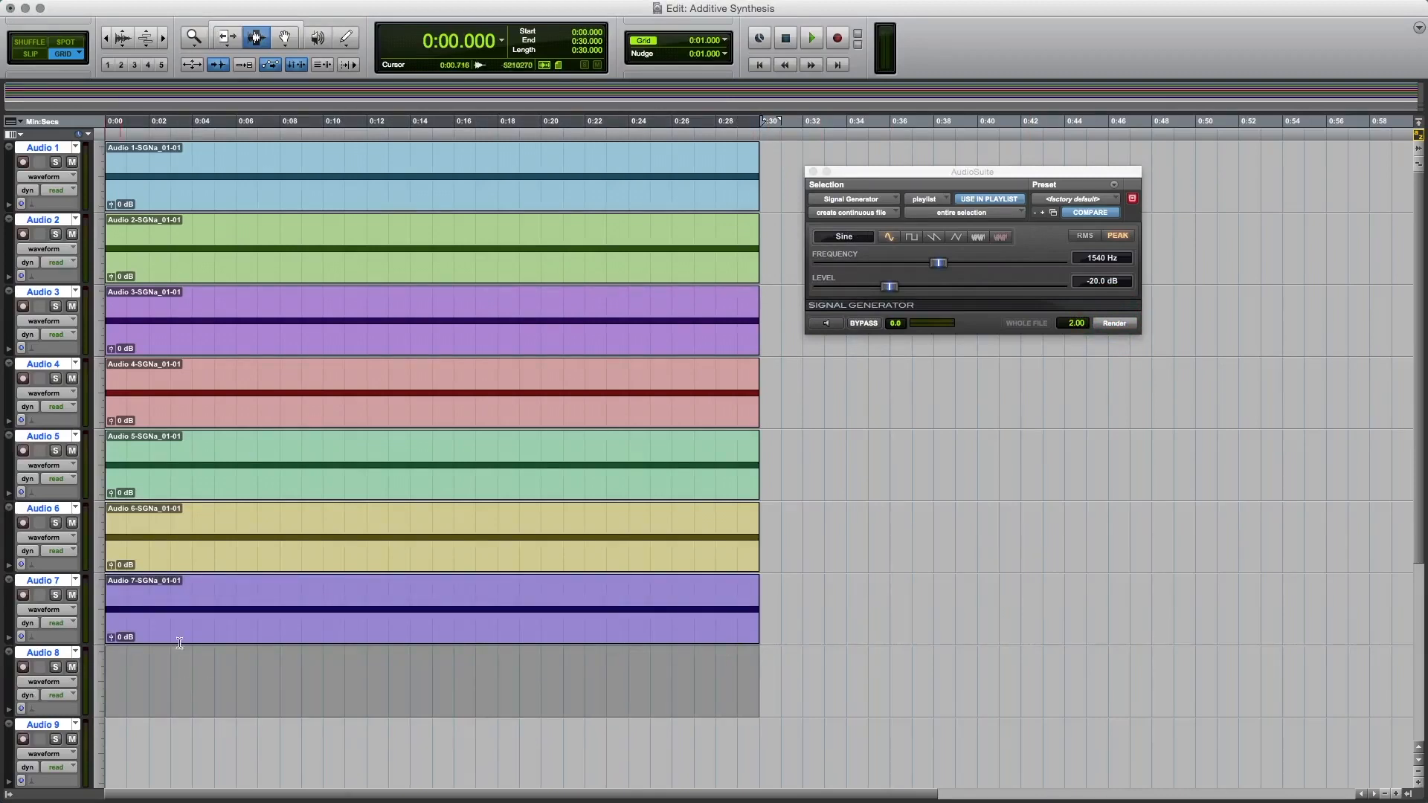
{"action": "left_click", "coordinate": [1094, 258]}
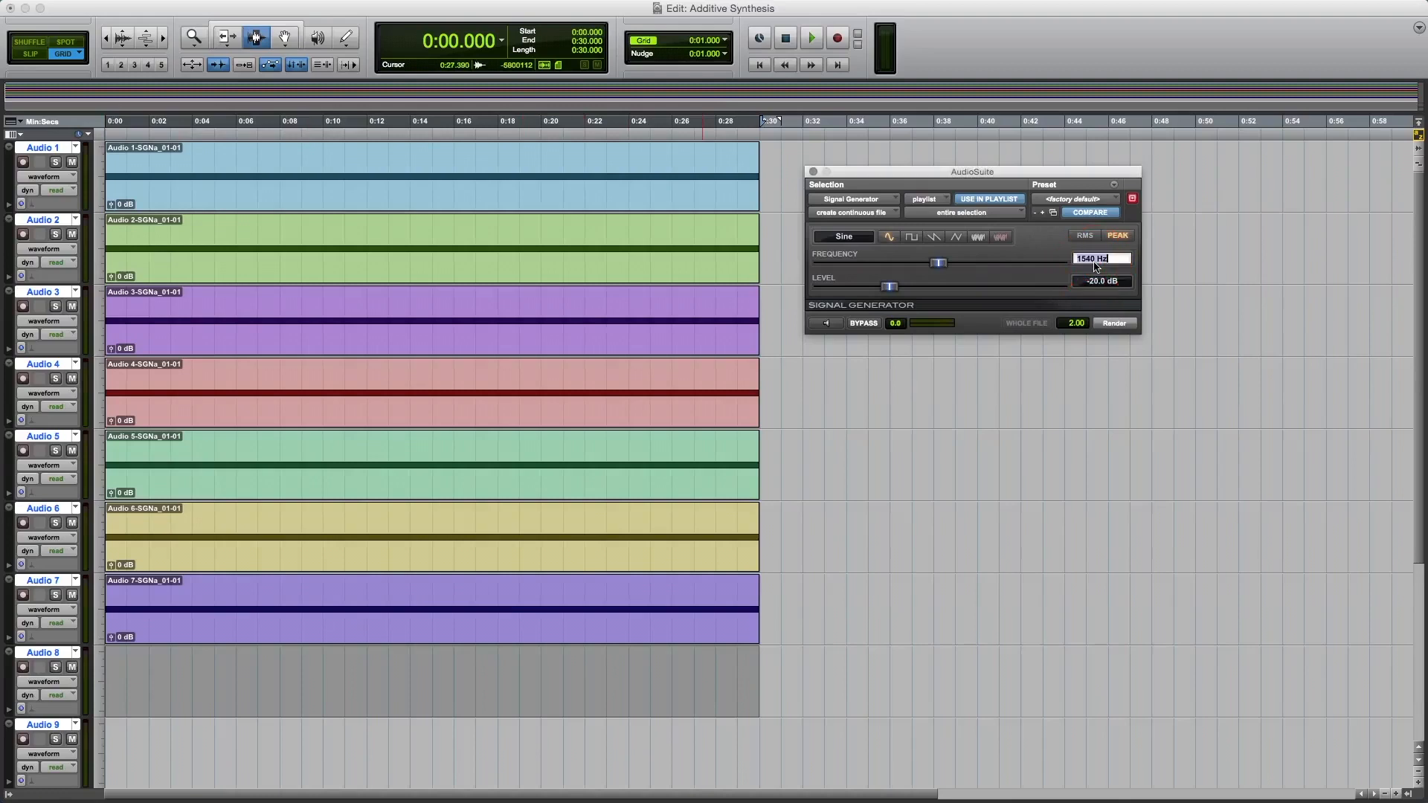
{"action": "type", "text": "1760"}
{"action": "left_click", "coordinate": [1113, 323]}
Step: Select the first 30 seconds of Audio 9 and render a 1980 Hz sine tone there
{"action": "scroll", "coordinate": [707, 644], "scroll_direction": "down", "scroll_amount": 1}
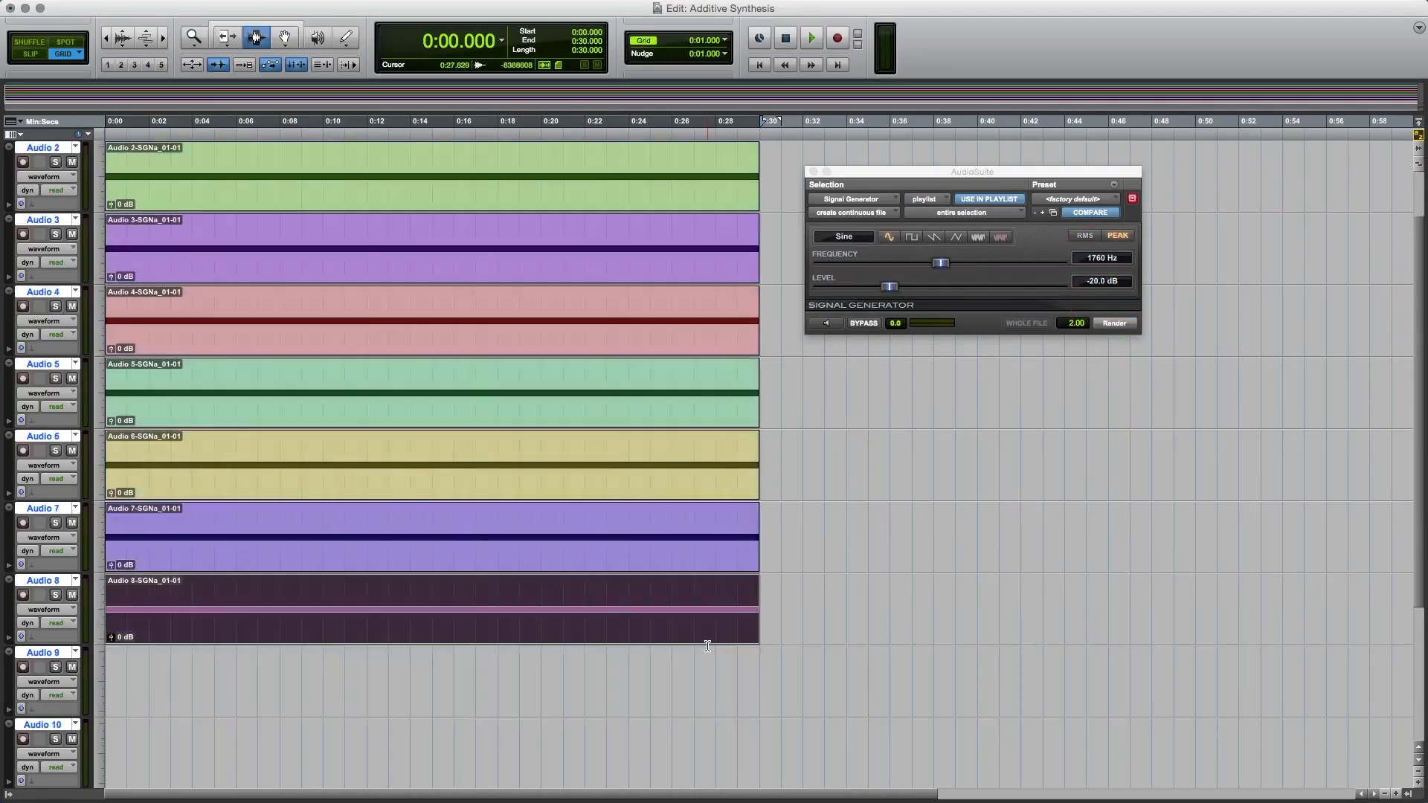
{"action": "scroll", "coordinate": [707, 645], "scroll_direction": "down", "scroll_amount": 3}
{"action": "left_click_drag", "start_coordinate": [758, 439], "coordinate": [33, 452]}
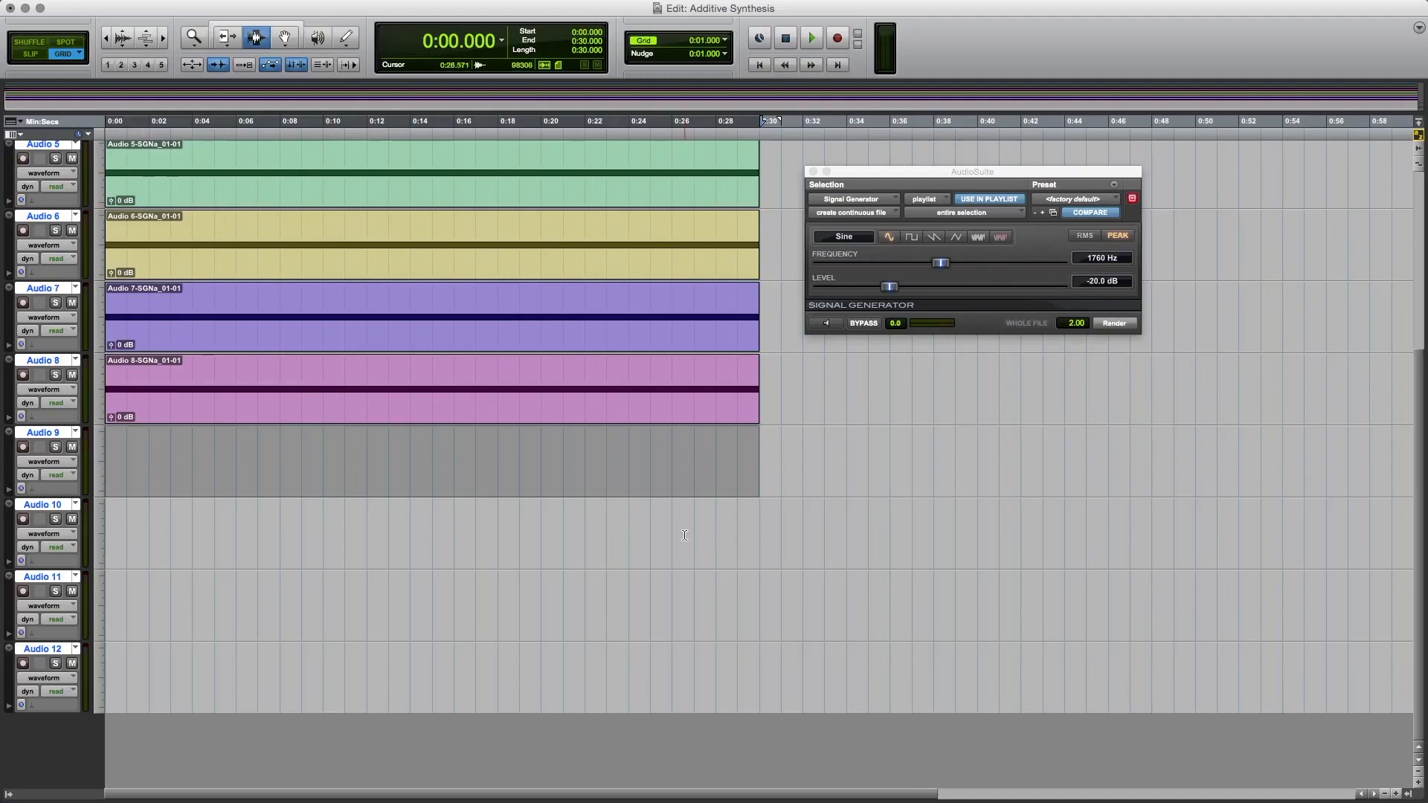
{"action": "left_click", "coordinate": [1103, 259]}
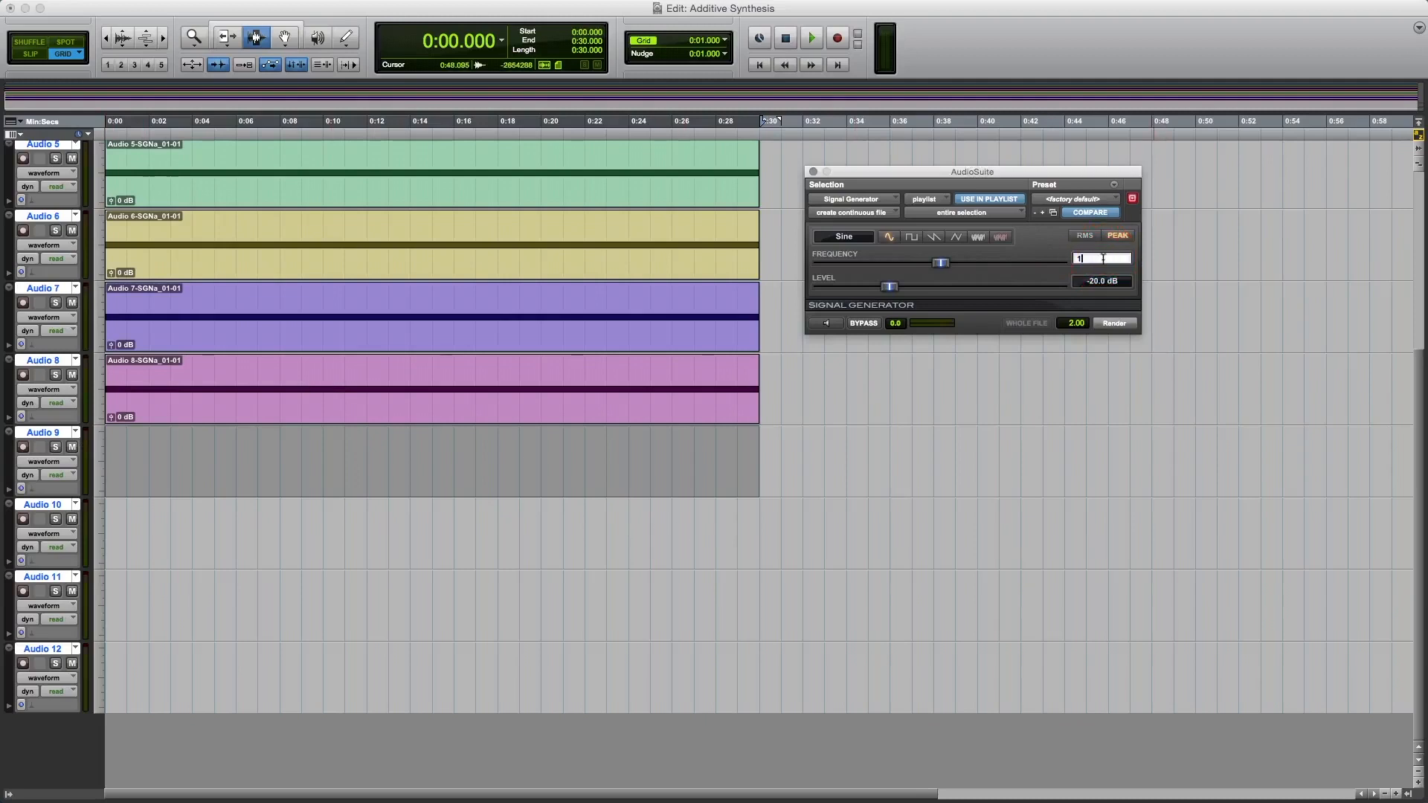
{"action": "type", "text": "1980"}
{"action": "left_click", "coordinate": [1107, 324]}
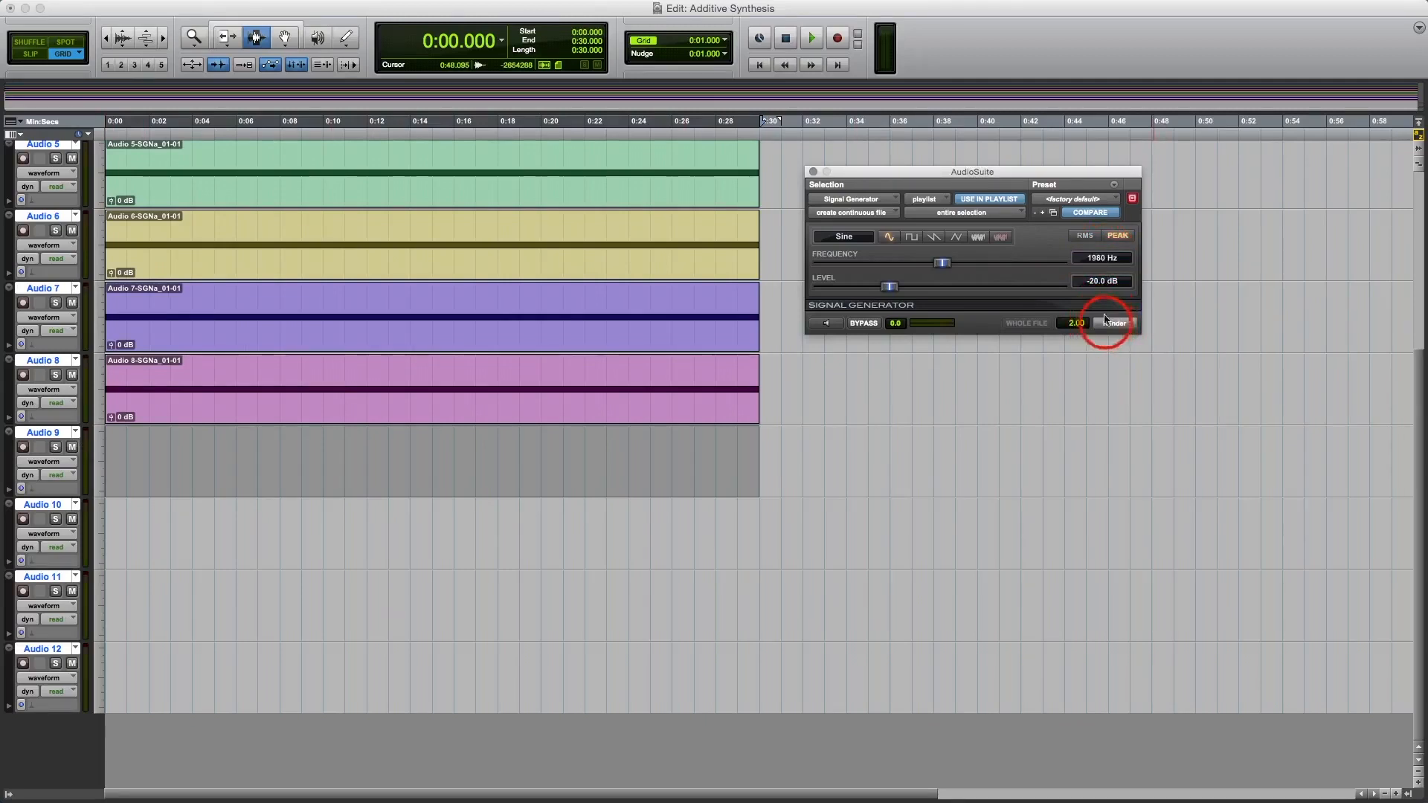
Step: Select the first 30 seconds of Audio 10 and render a 2200 Hz sine tone there
{"action": "left_click", "coordinate": [754, 521]}
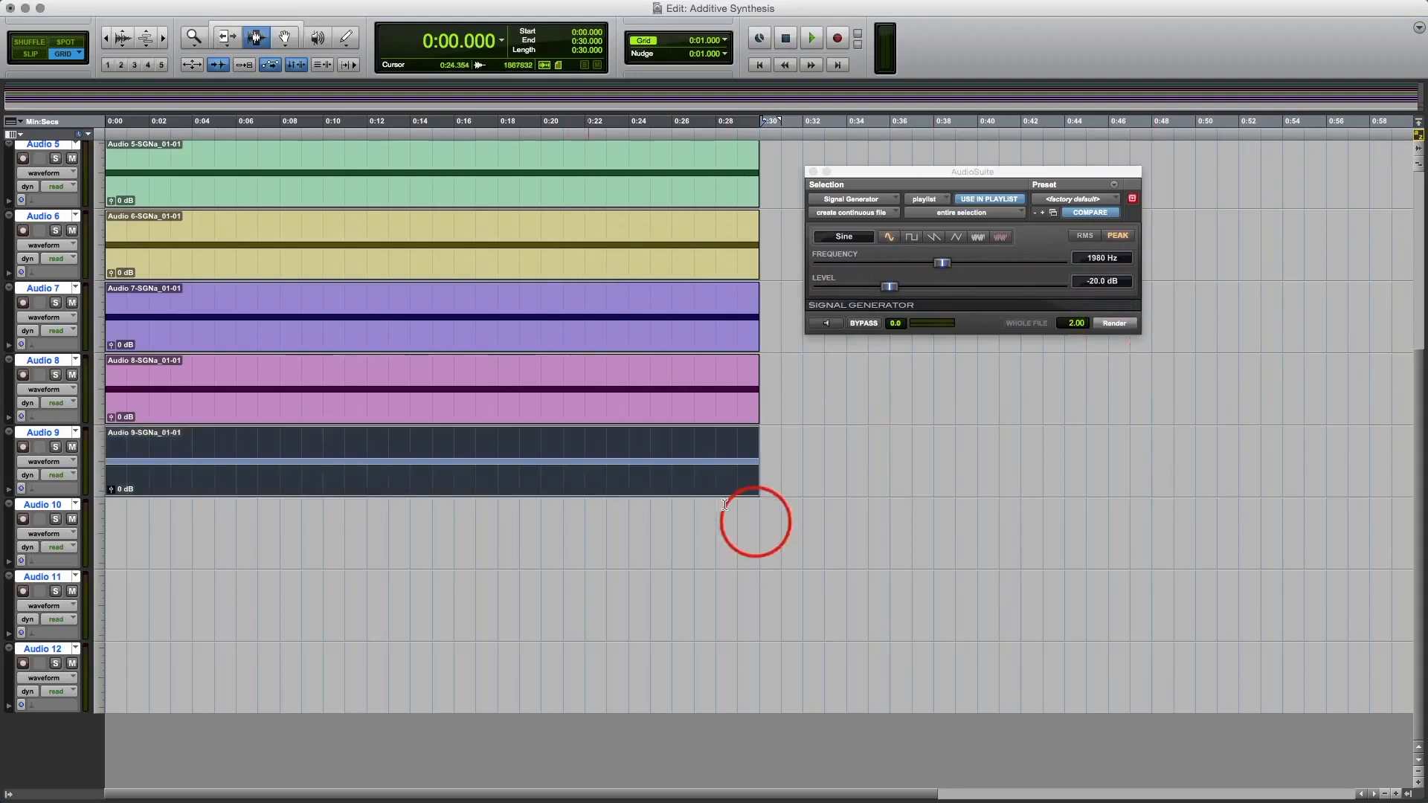
{"action": "left_click_drag", "start_coordinate": [754, 523], "coordinate": [107, 524]}
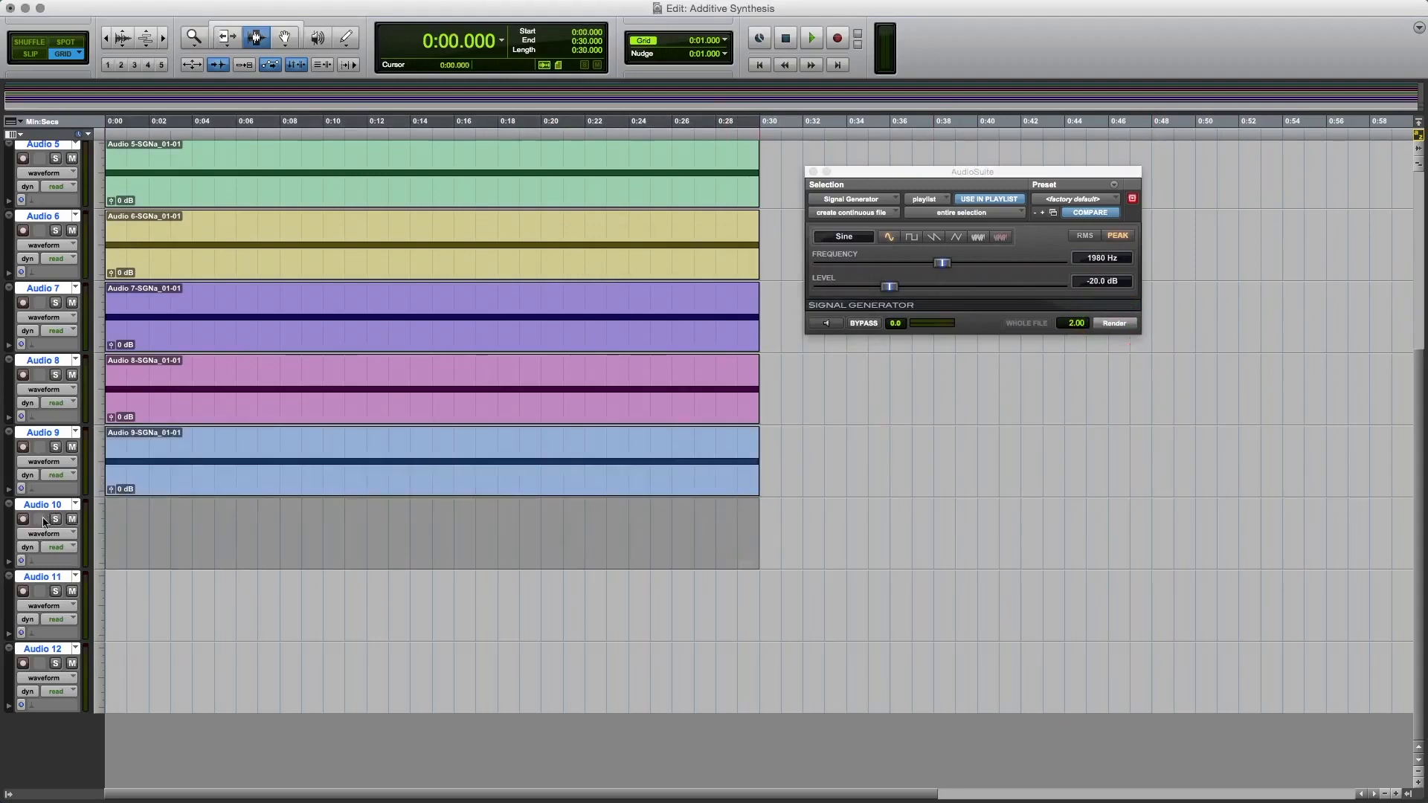
{"action": "left_click", "coordinate": [1087, 258]}
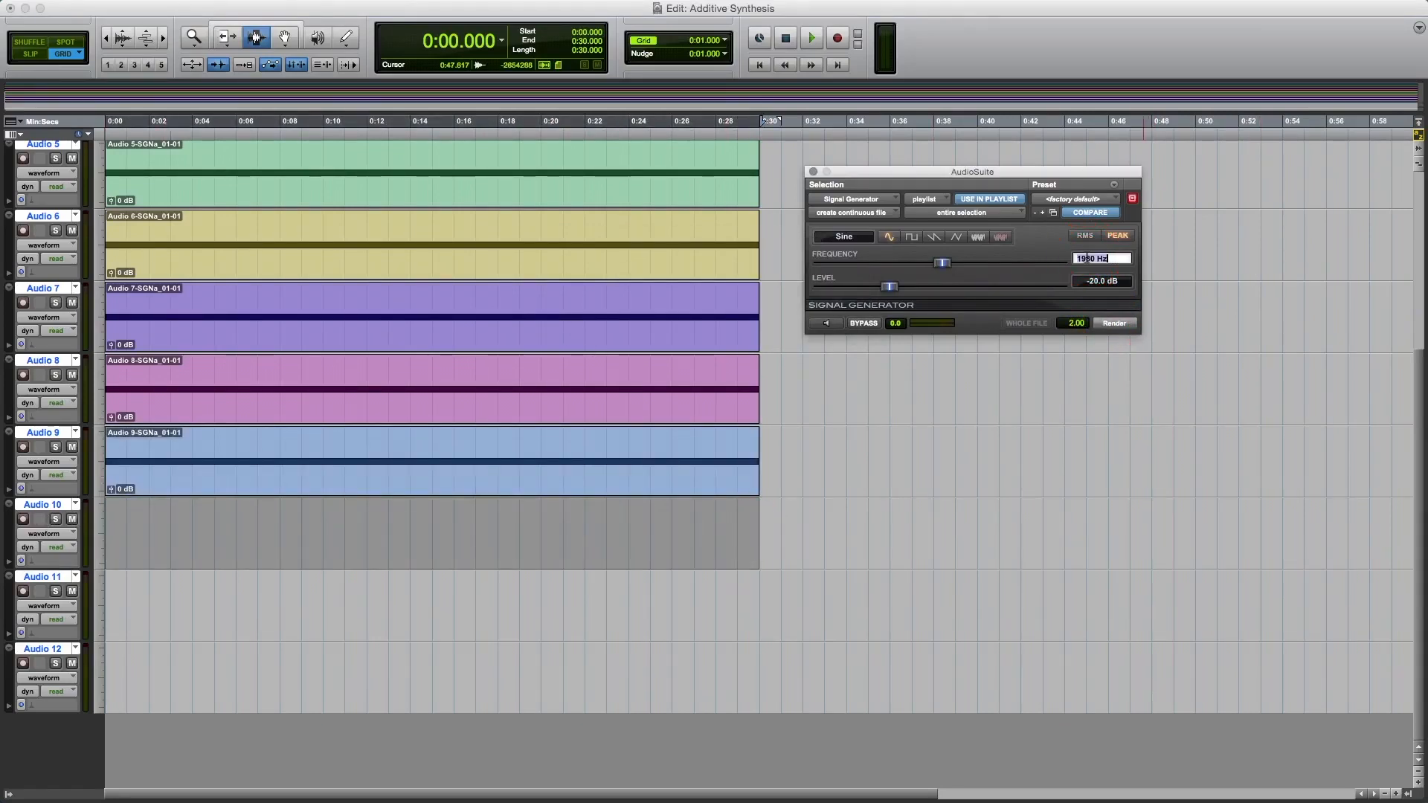
{"action": "type", "text": "2200"}
{"action": "key", "text": "Return"}
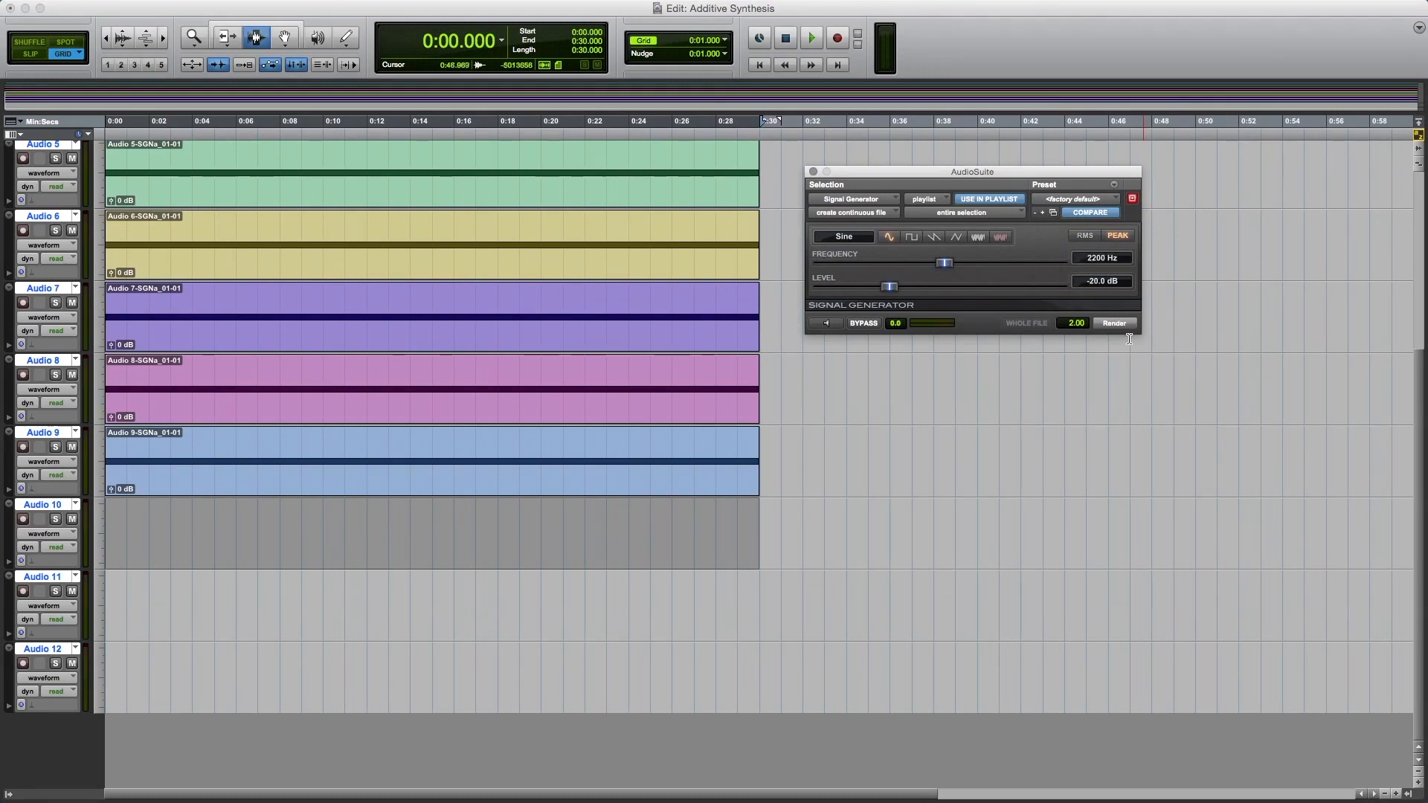
{"action": "left_click", "coordinate": [1118, 324]}
Step: Select the first 30 seconds of Audio 11 and render a 2420 Hz sine tone there
{"action": "left_click", "coordinate": [753, 605]}
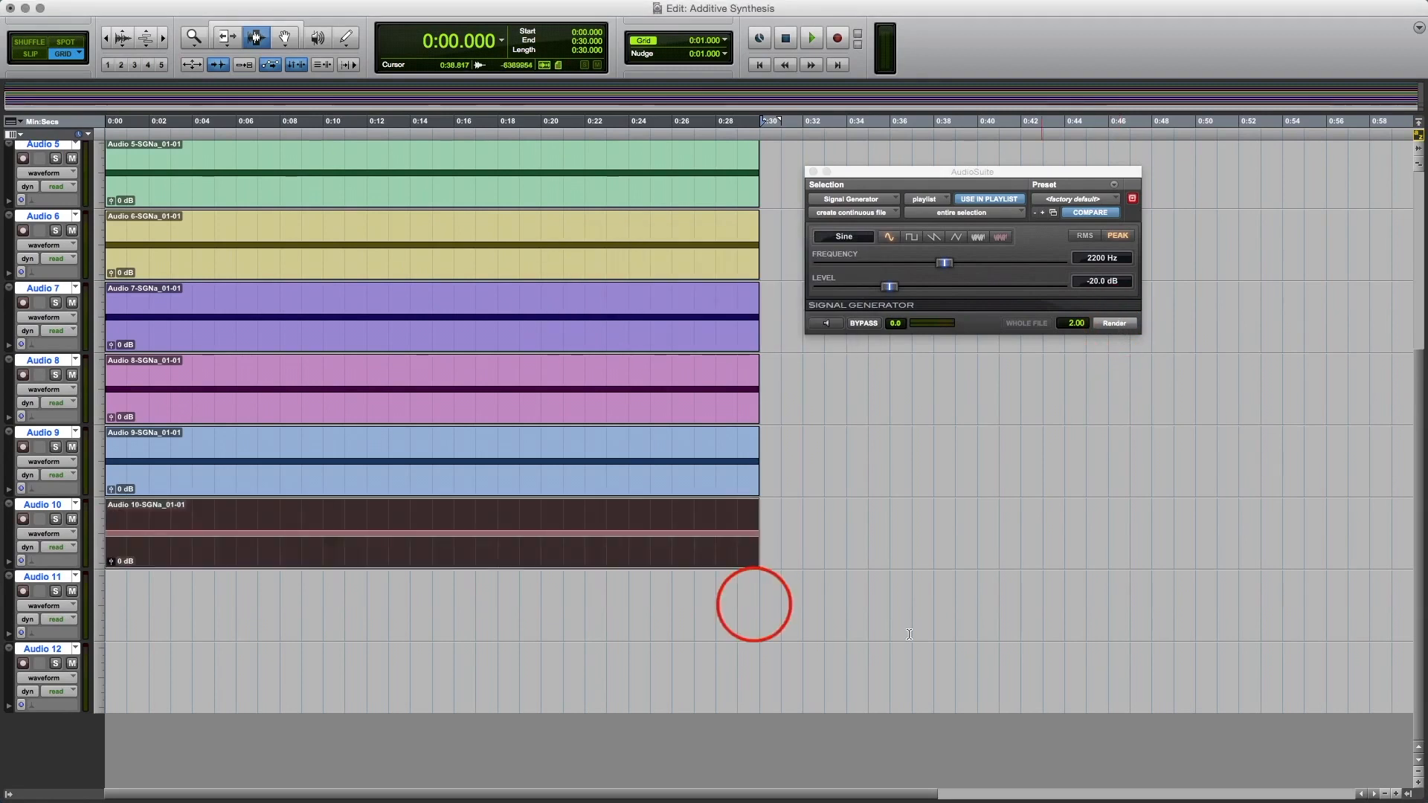
{"action": "left_click_drag", "start_coordinate": [753, 606], "coordinate": [55, 608]}
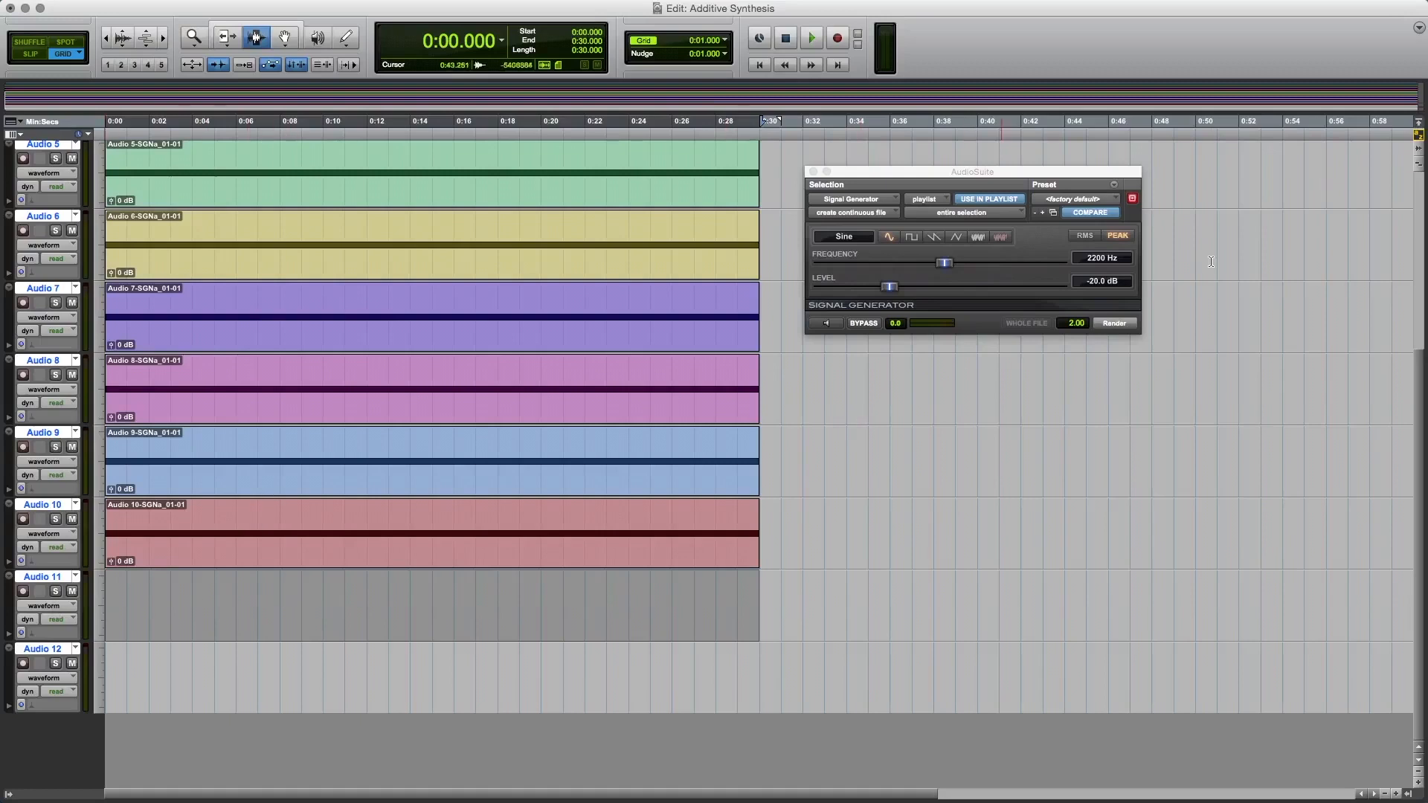
{"action": "left_click", "coordinate": [1105, 257]}
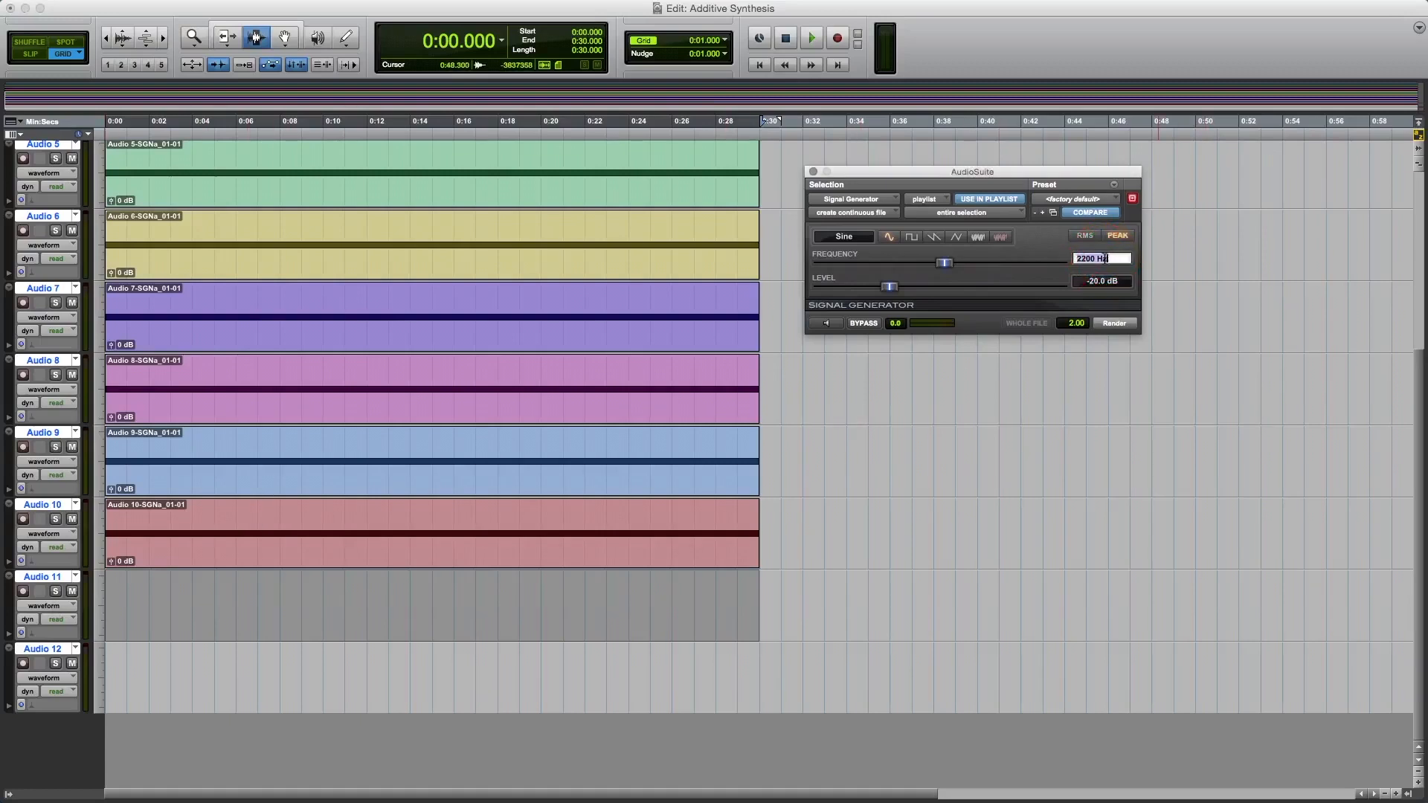
{"action": "type", "text": "2420"}
{"action": "key", "text": "Return"}
{"action": "left_click", "coordinate": [1113, 323]}
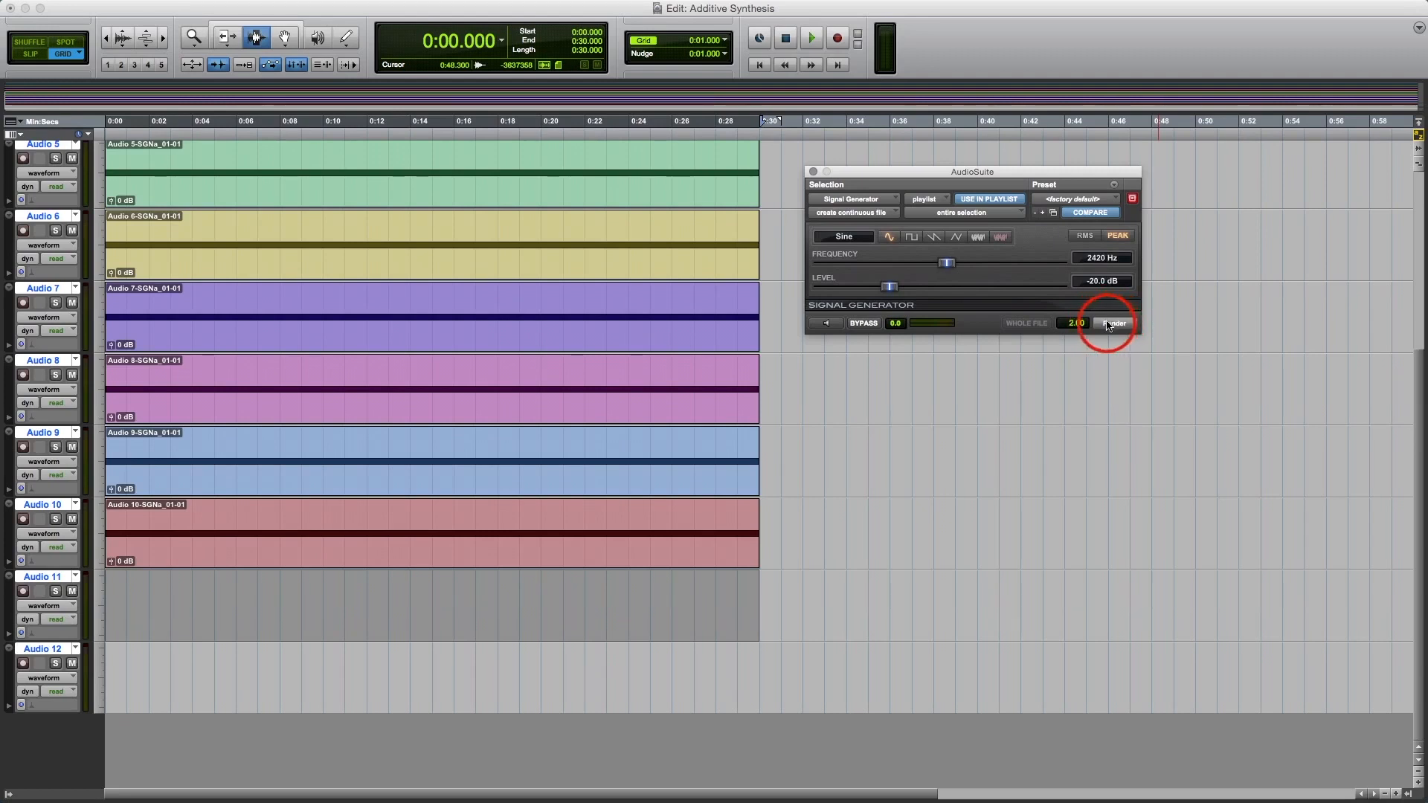
Step: Select the first 30 seconds of Audio 12 and render a 2640 Hz sine tone there
{"action": "left_click", "coordinate": [753, 664]}
{"action": "left_click_drag", "start_coordinate": [761, 664], "coordinate": [4, 647]}
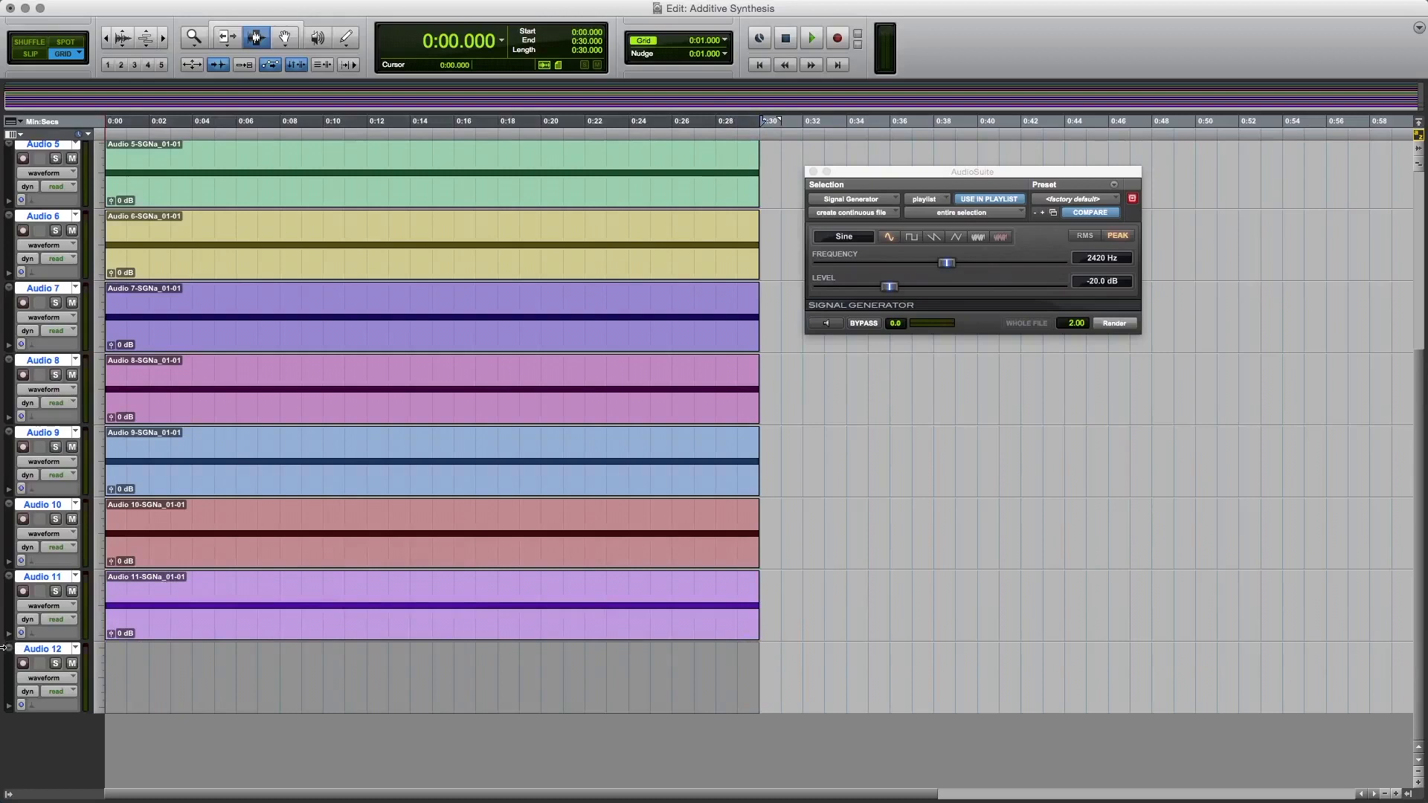
{"action": "left_click", "coordinate": [1099, 259]}
{"action": "left_click", "coordinate": [1098, 258]}
{"action": "type", "text": "2640"}
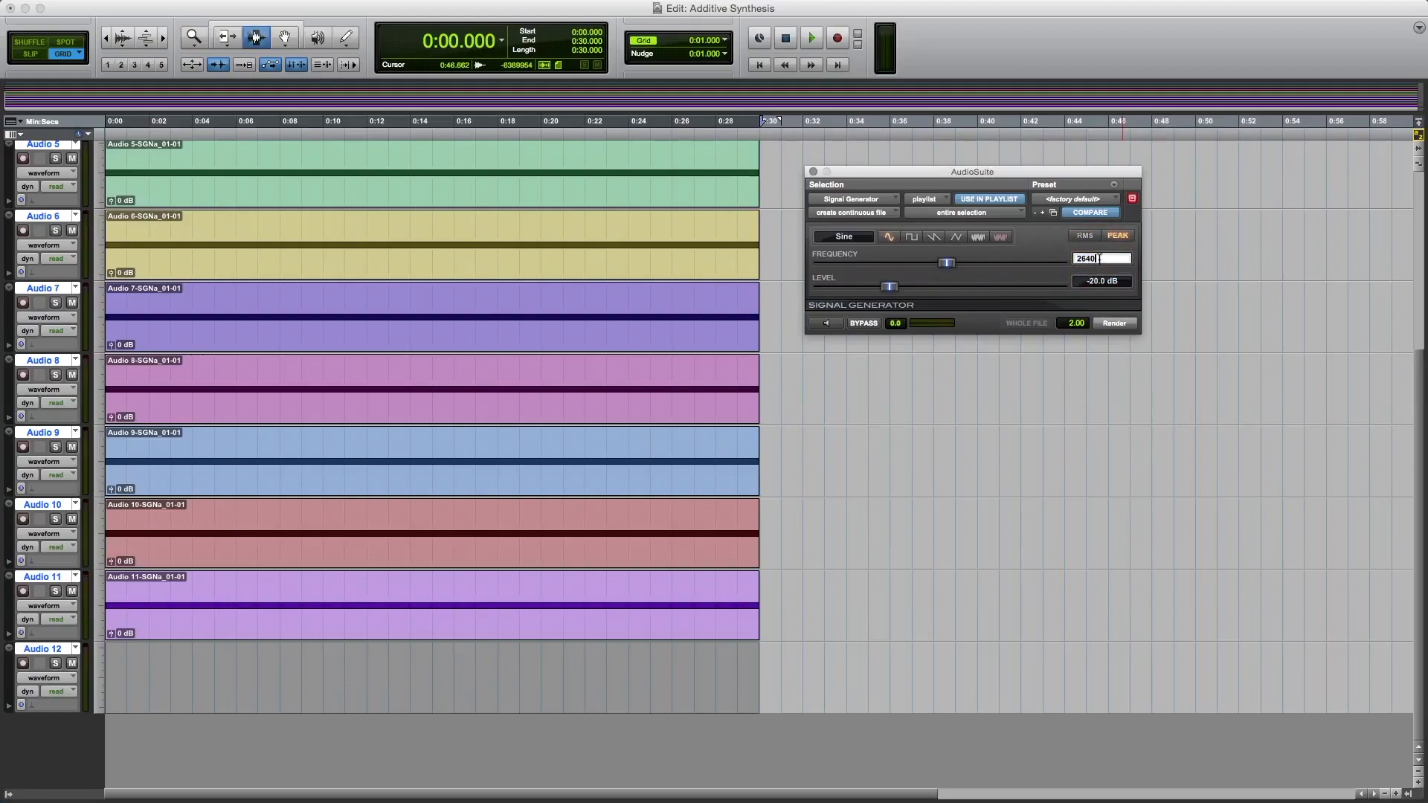
{"action": "left_click", "coordinate": [1112, 324]}
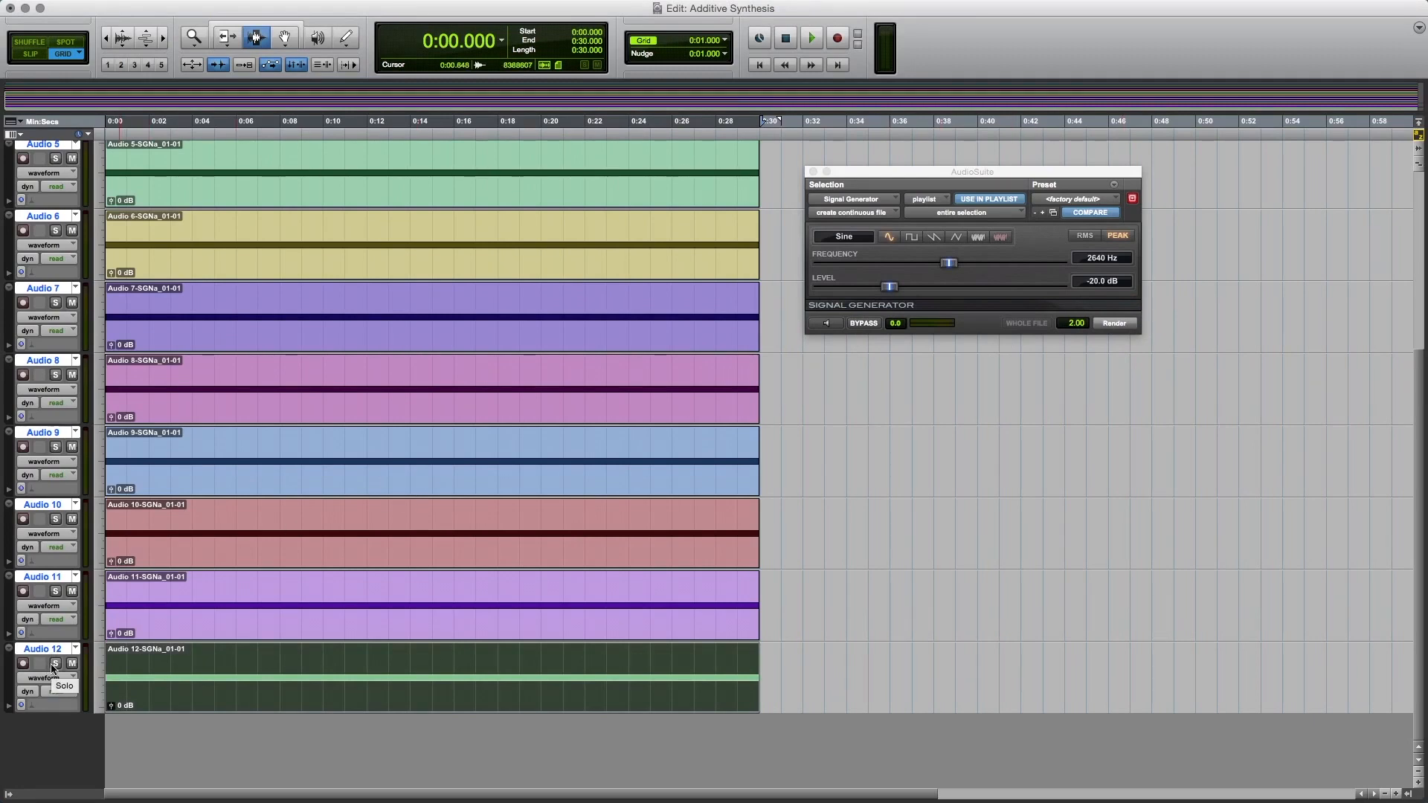
Step: Switch to the Mix window and deselect all tracks
{"action": "key", "text": "super+equal"}
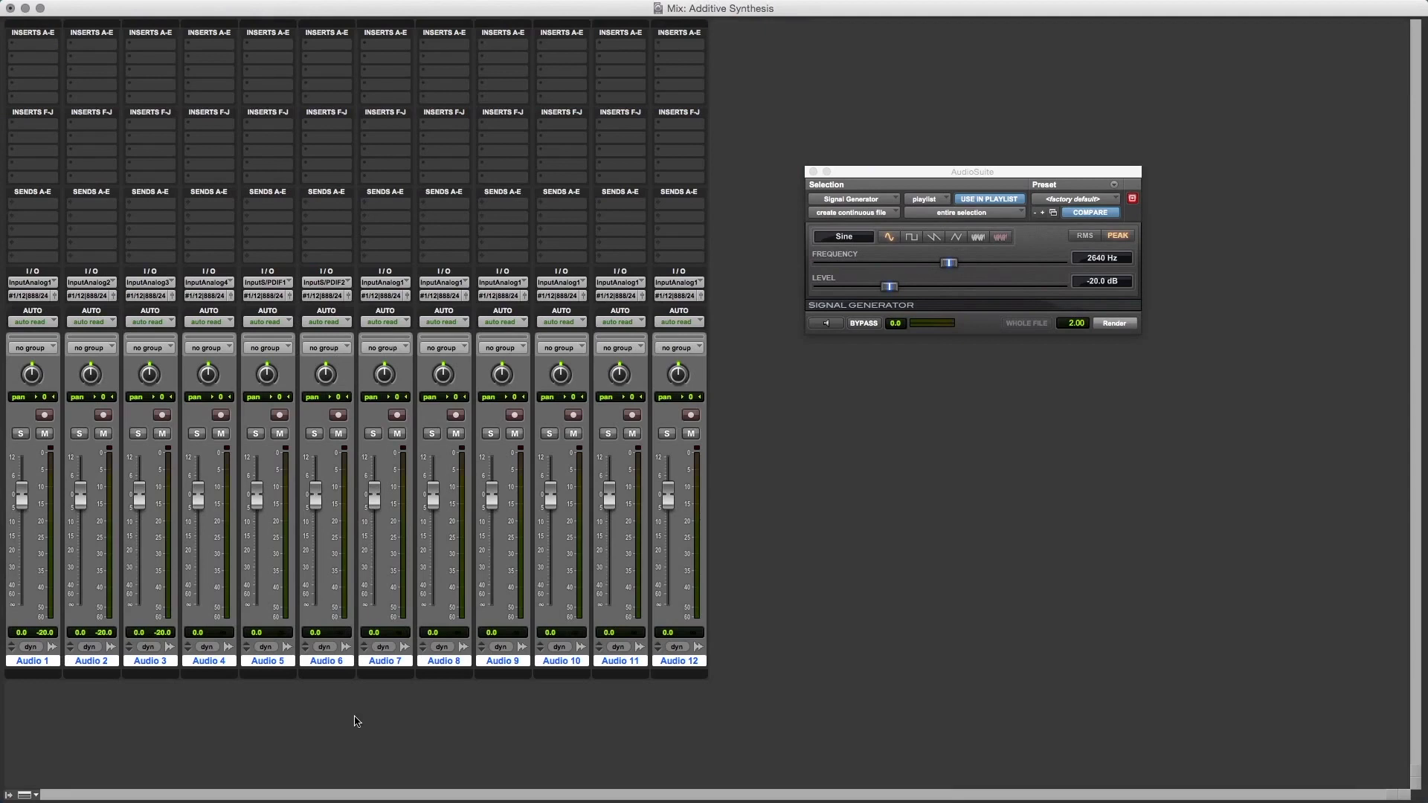
{"action": "left_click", "coordinate": [679, 661], "text": "alt"}
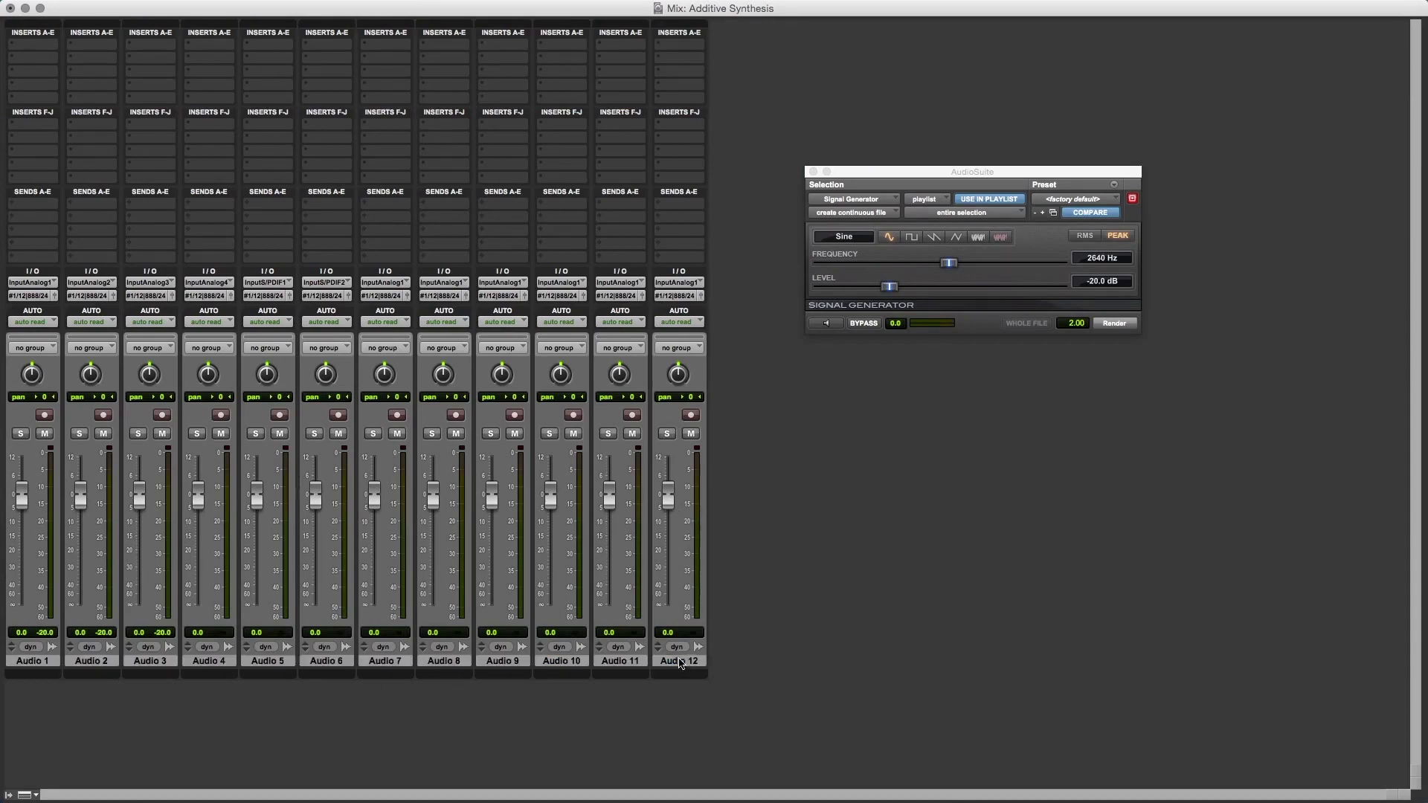
Step: Audition each harmonic on its own during playback by soloing the tracks one at a time from Audio 12 down to Audio 1
{"action": "left_click", "coordinate": [668, 434]}
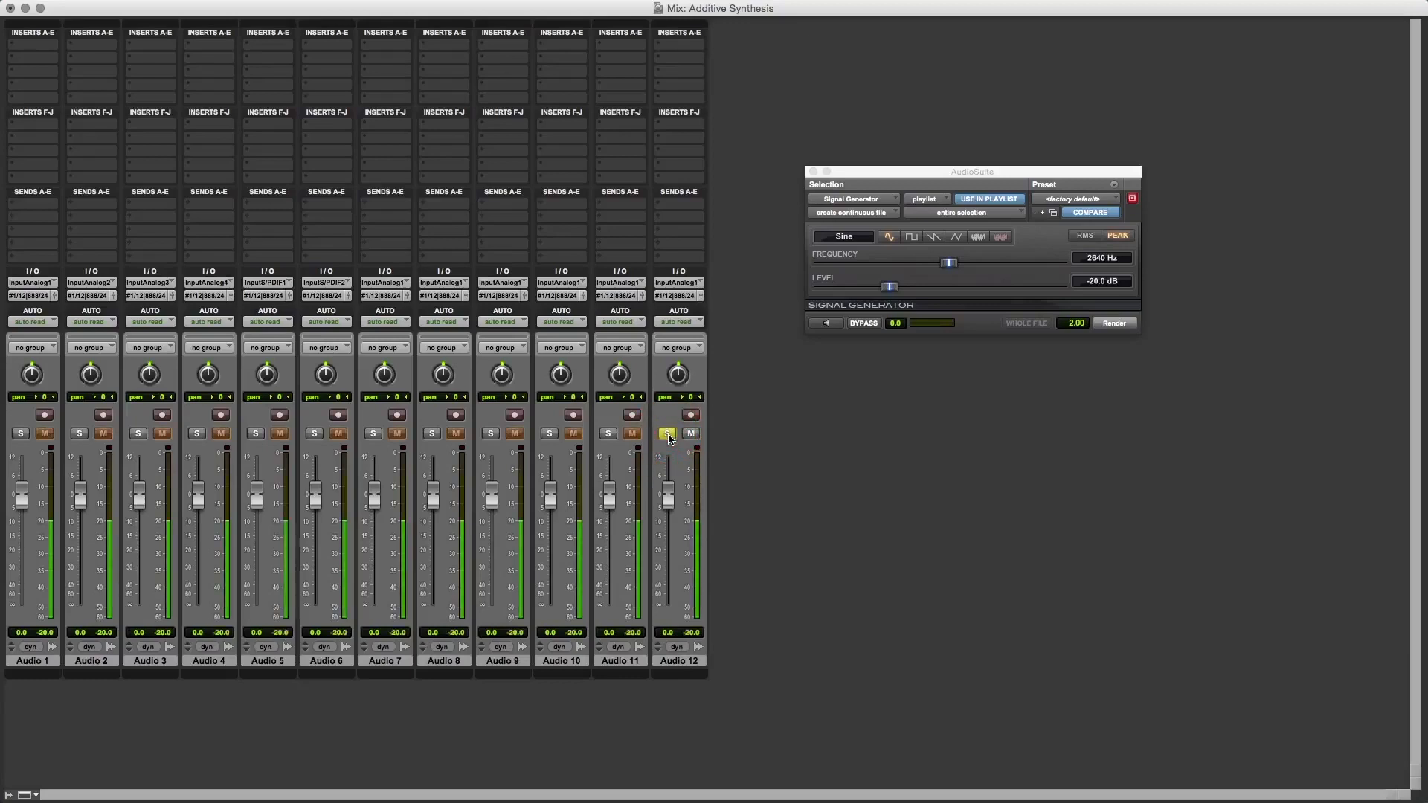
{"action": "left_click", "coordinate": [608, 434]}
{"action": "left_click", "coordinate": [549, 434]}
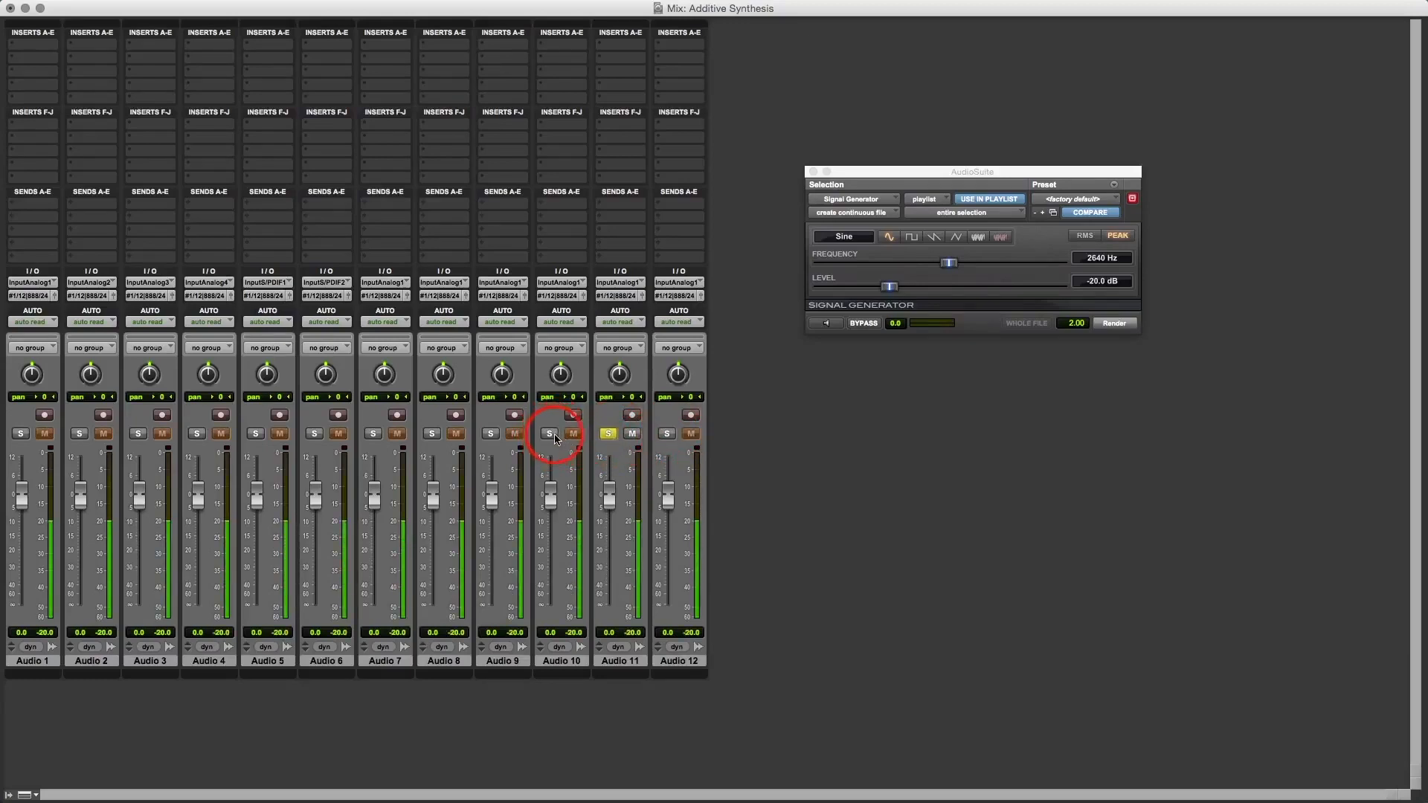
{"action": "left_click", "coordinate": [491, 433]}
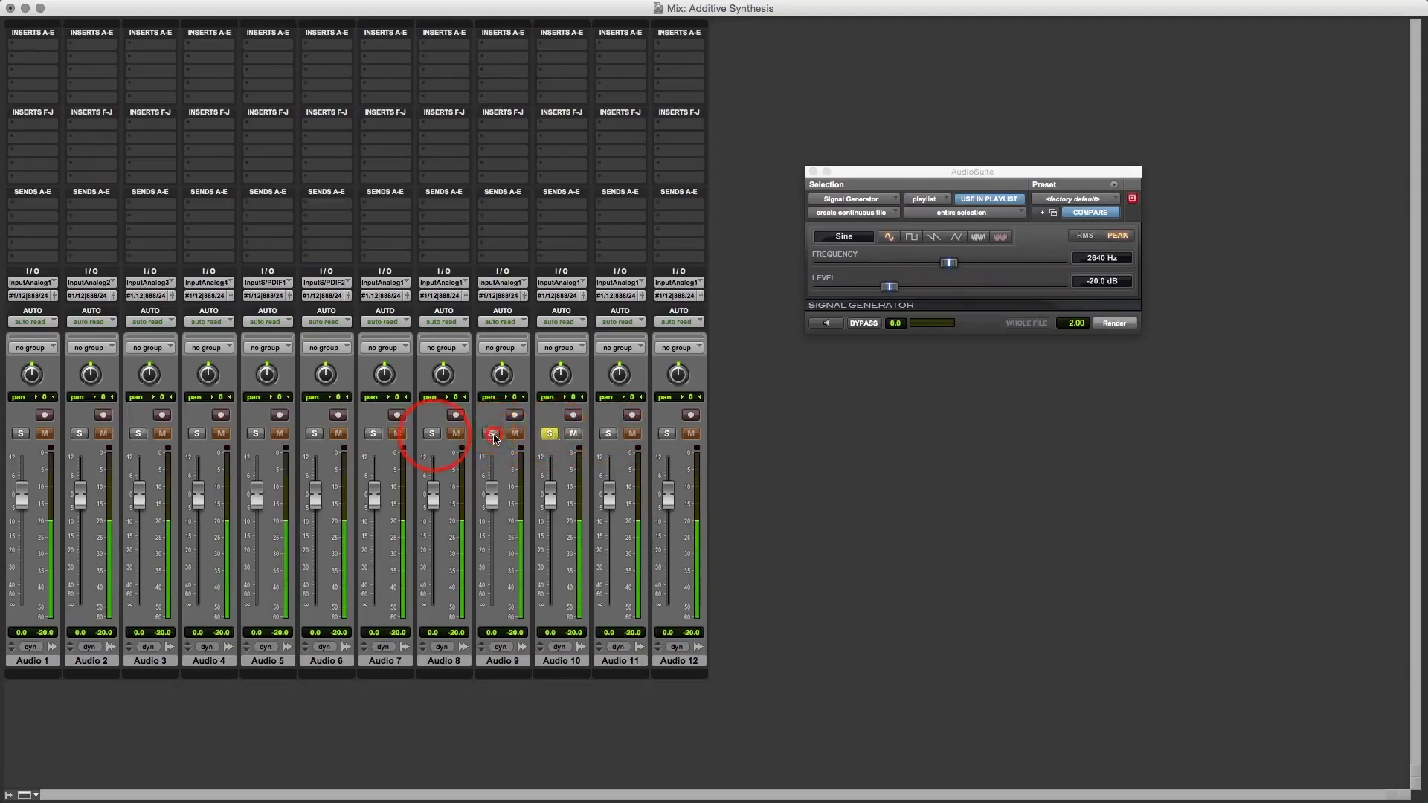
{"action": "left_click", "coordinate": [431, 434]}
{"action": "left_click", "coordinate": [373, 433]}
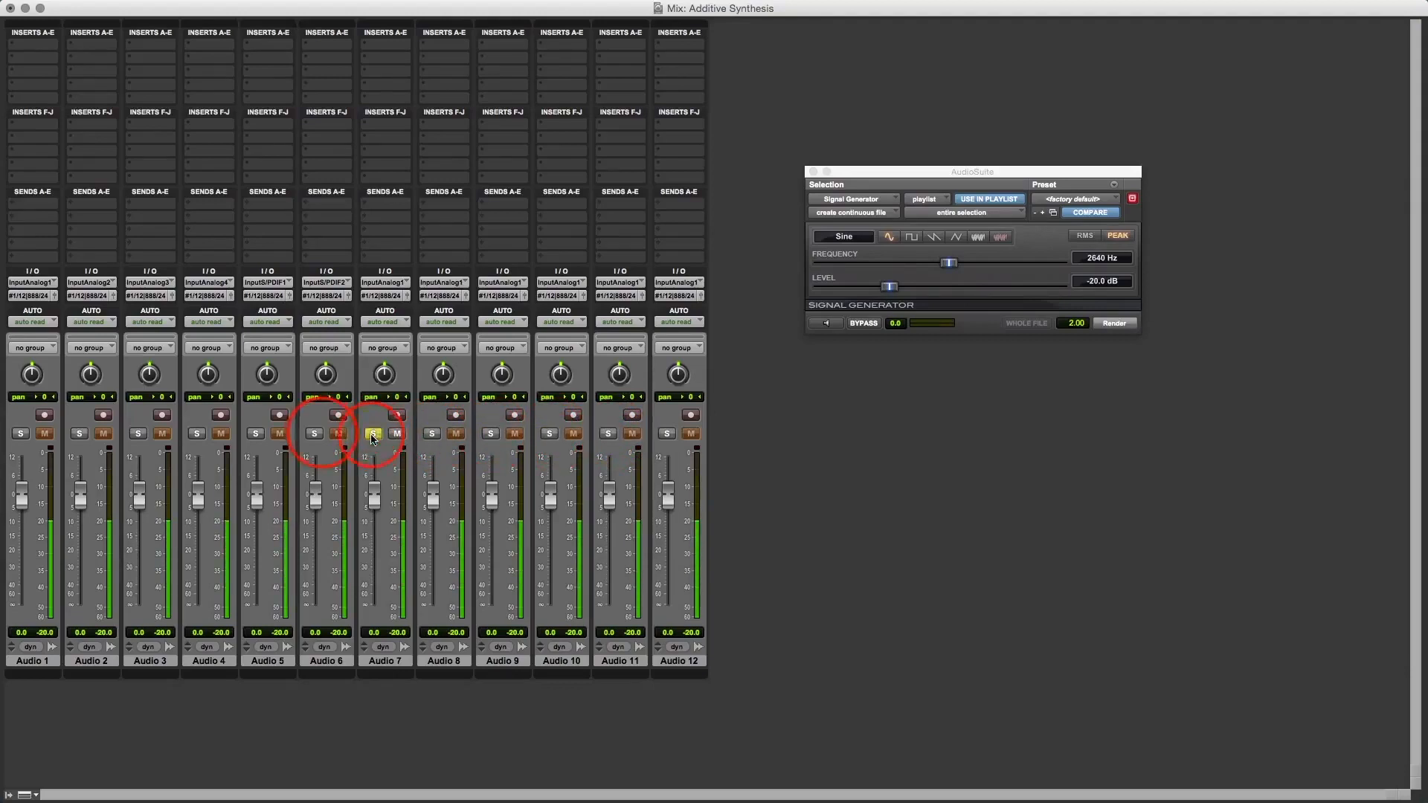
{"action": "left_click", "coordinate": [313, 434]}
{"action": "left_click", "coordinate": [256, 433]}
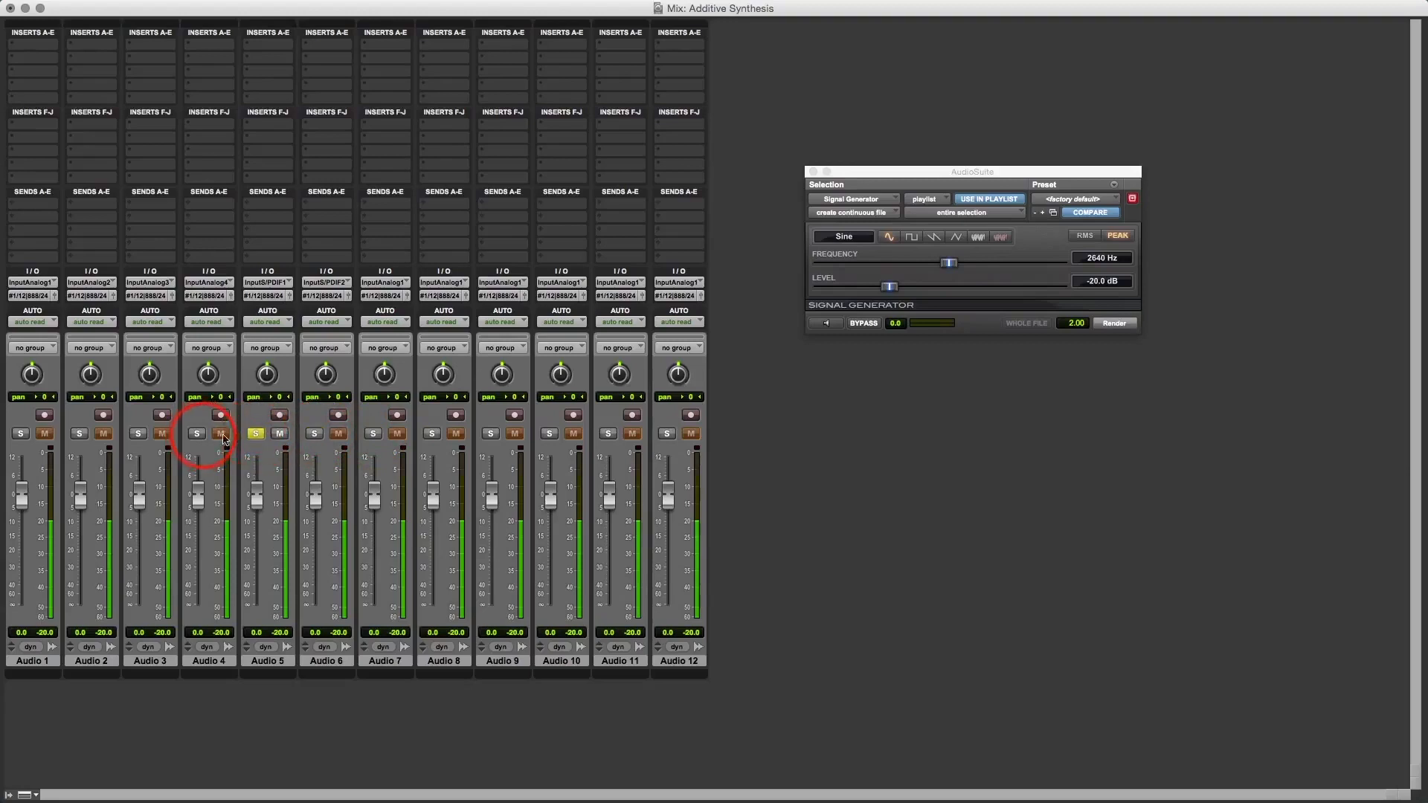
{"action": "left_click", "coordinate": [197, 434]}
{"action": "left_click", "coordinate": [139, 433]}
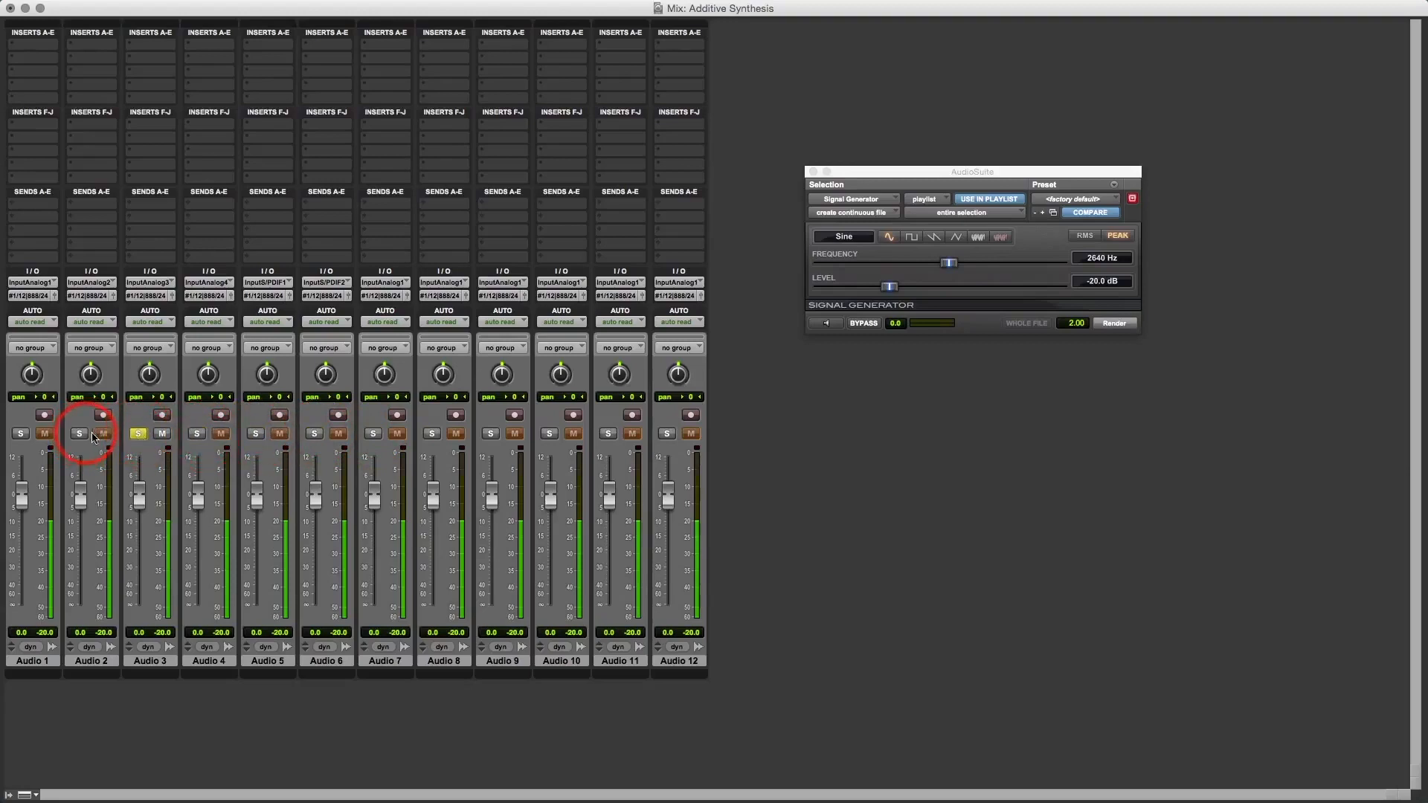
{"action": "left_click", "coordinate": [80, 433]}
{"action": "left_click", "coordinate": [20, 433]}
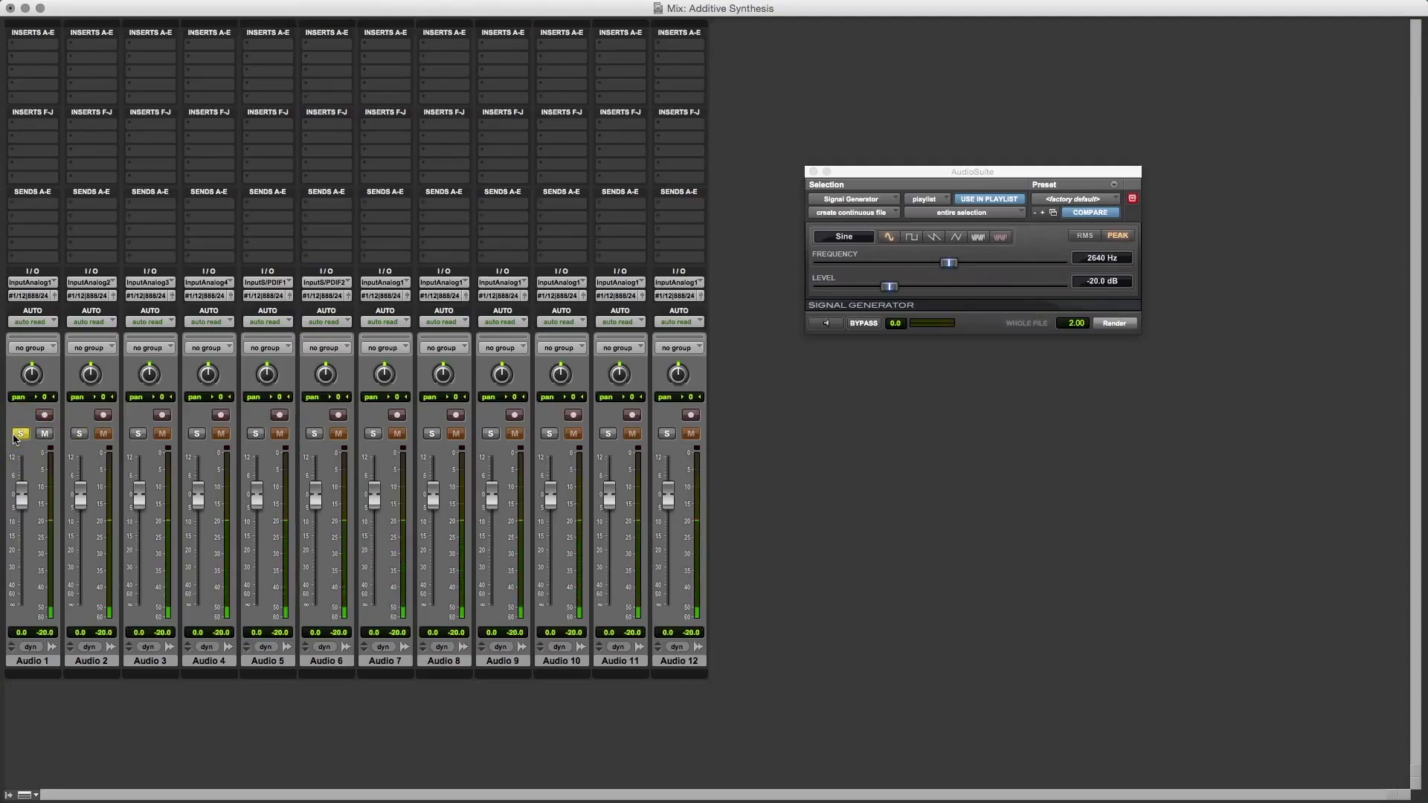
Step: Create one new stereo Master Fader track
{"action": "key", "text": "super+shift+n"}
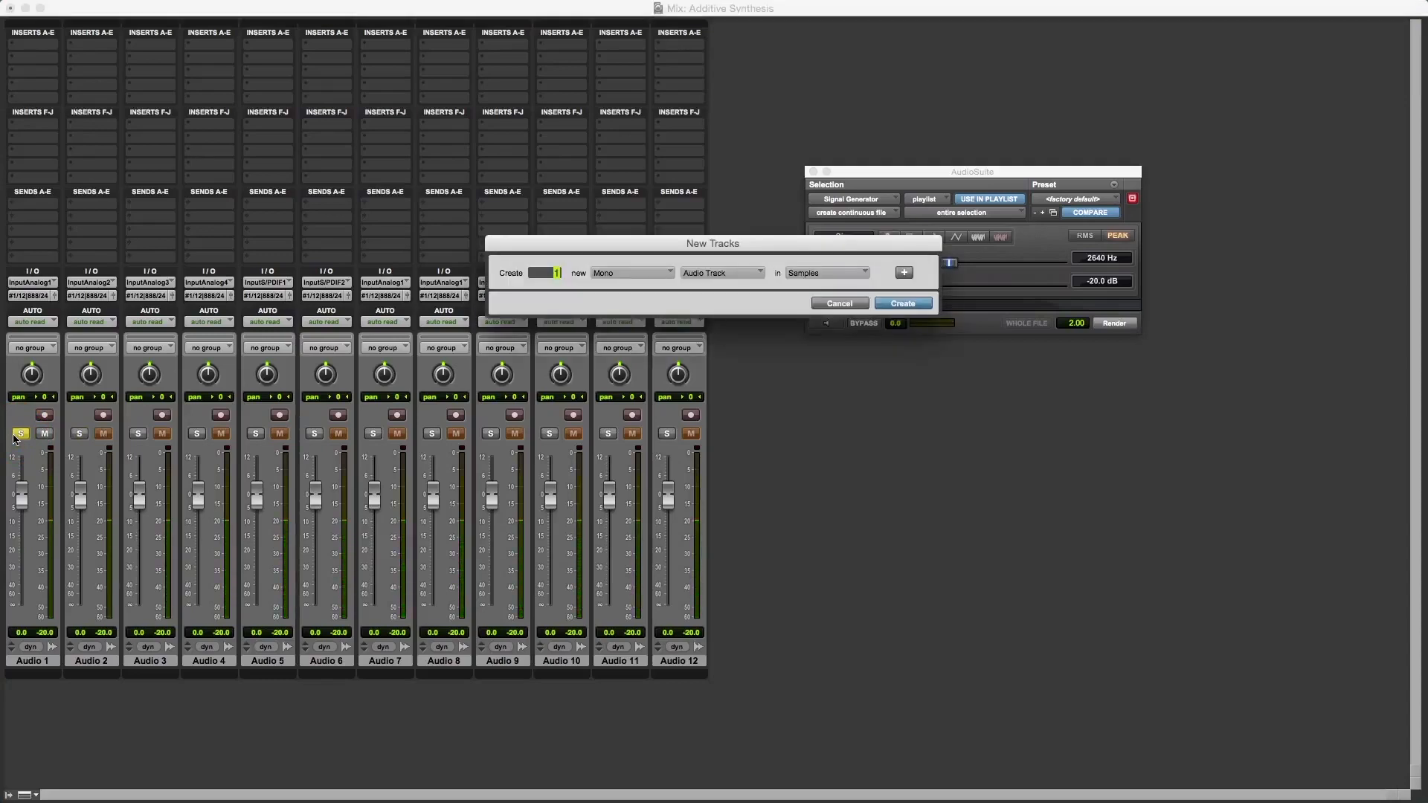
{"action": "left_click", "coordinate": [635, 273]}
{"action": "left_click", "coordinate": [680, 286]}
{"action": "left_click", "coordinate": [701, 273]}
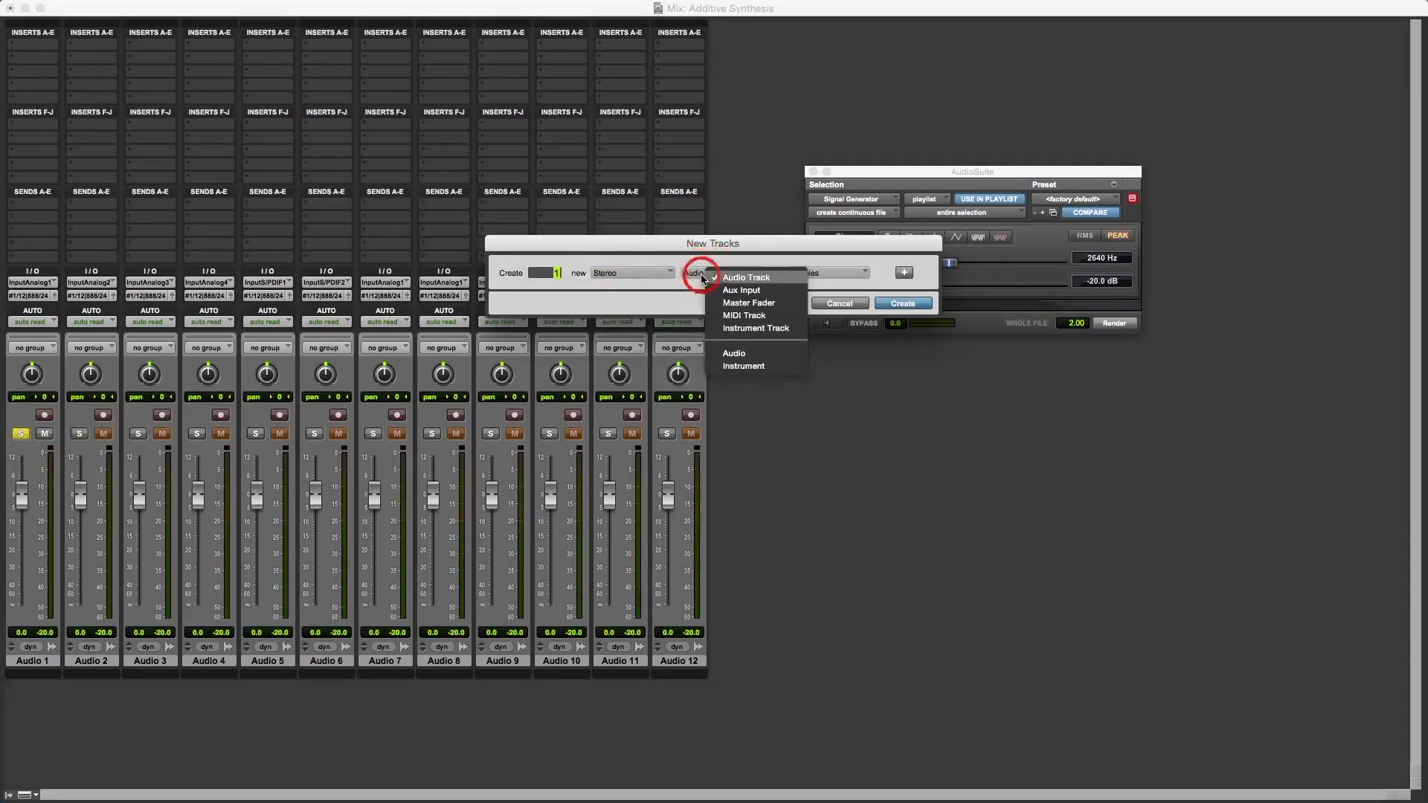
{"action": "left_click", "coordinate": [739, 309]}
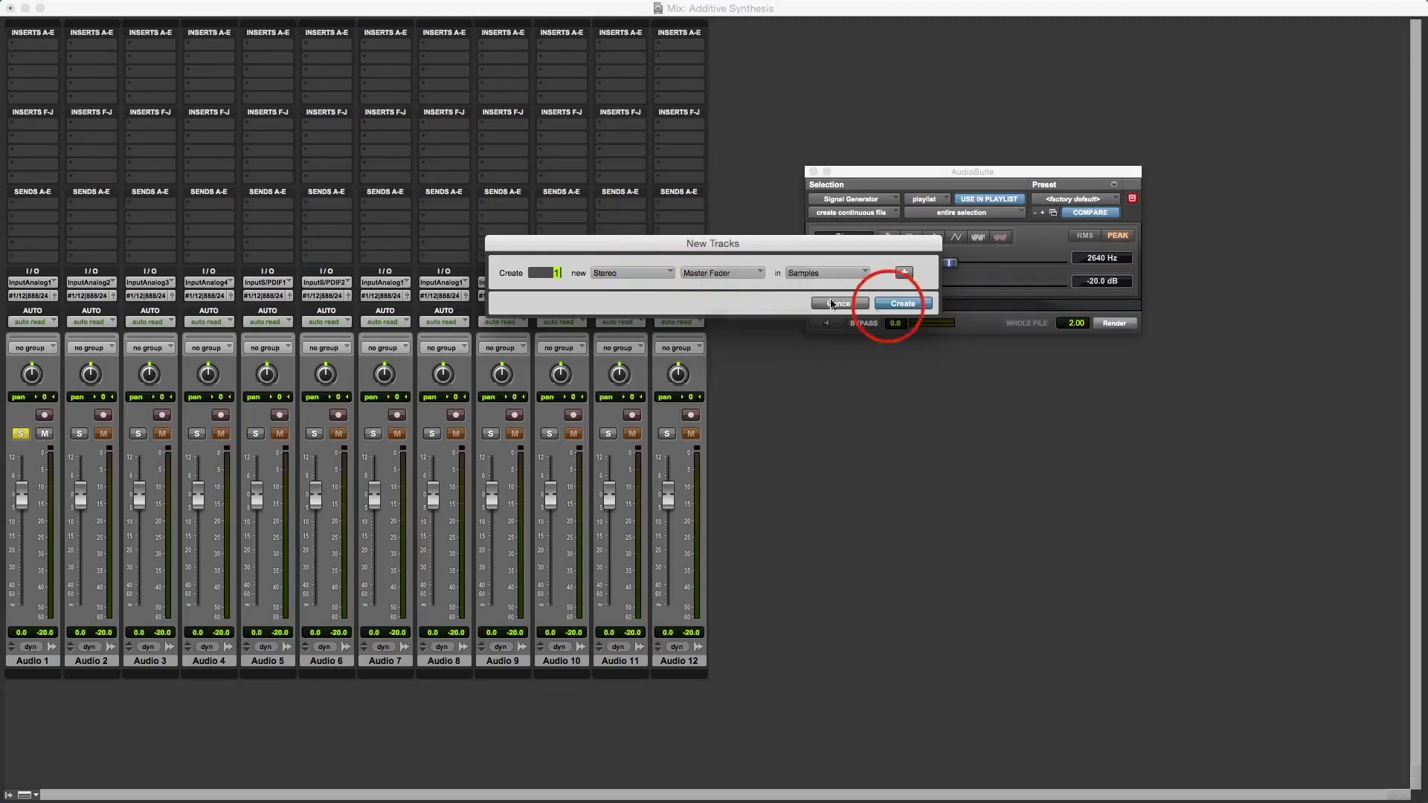
{"action": "left_click", "coordinate": [892, 305]}
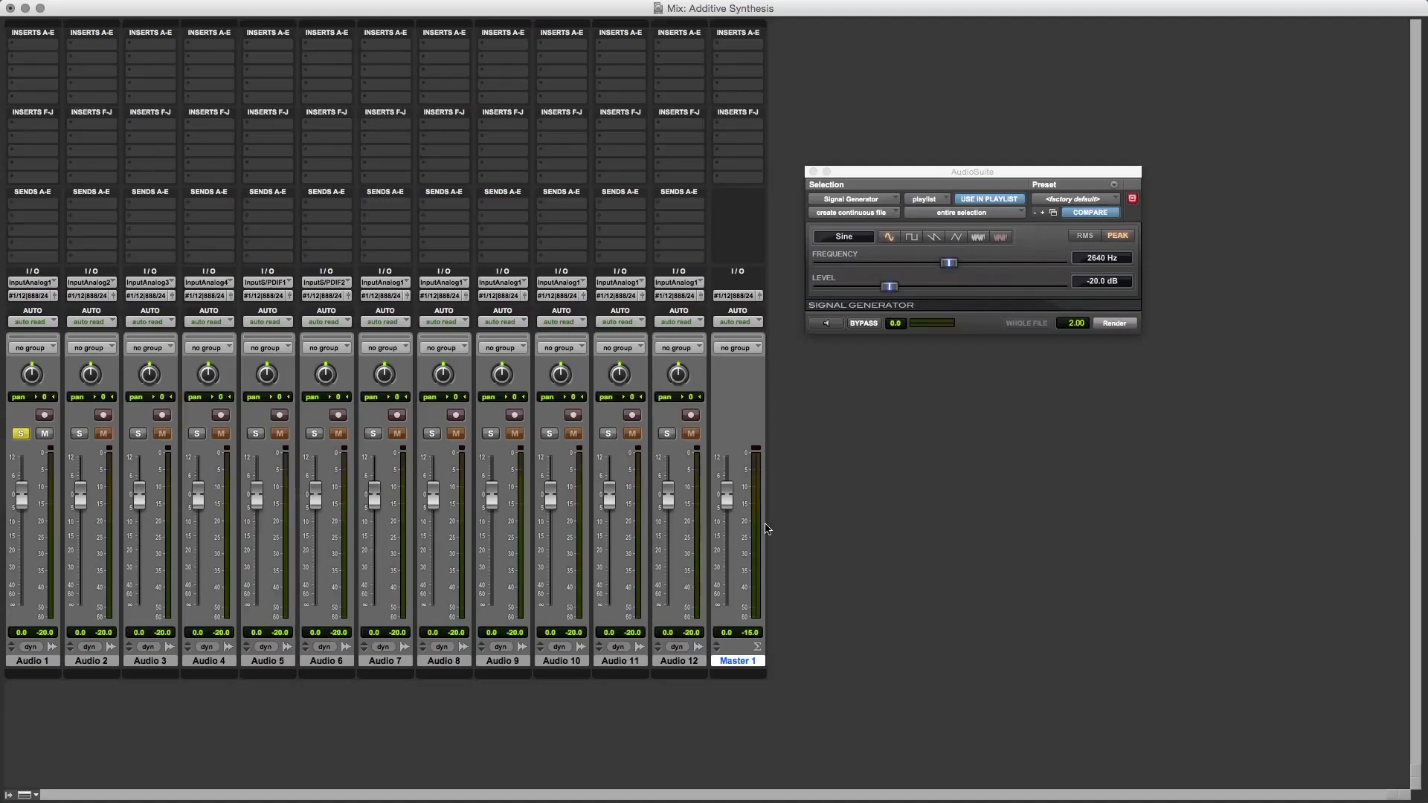
Step: Unsolo Audio 1 and bring up the faders of Audio 2 to 7 to about -11.5, -20.1, -23.1, -25.2, -28.5 and -32.2 dB
{"action": "left_click", "coordinate": [22, 435]}
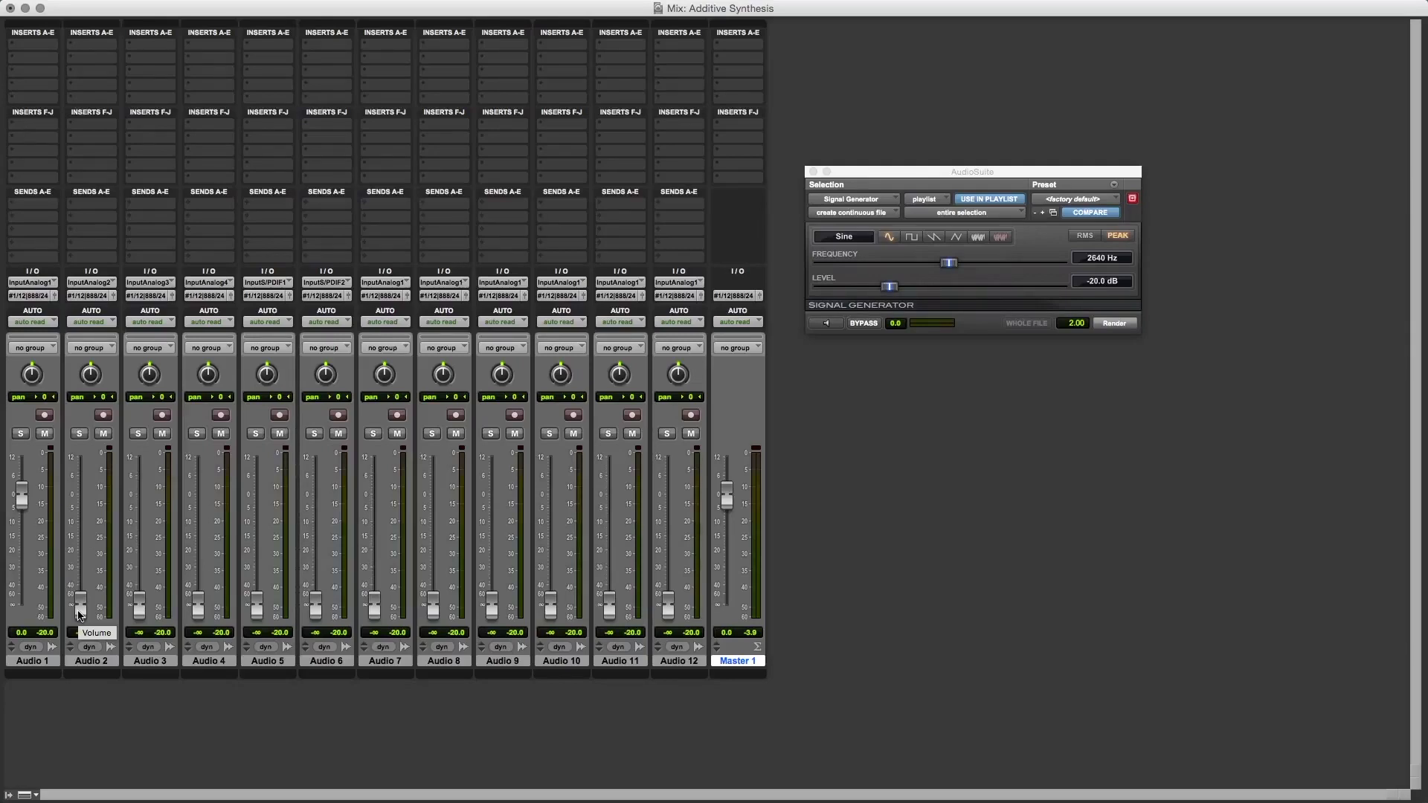
{"action": "left_click_drag", "start_coordinate": [80, 614], "coordinate": [84, 535]}
{"action": "left_click_drag", "start_coordinate": [138, 604], "coordinate": [142, 561]}
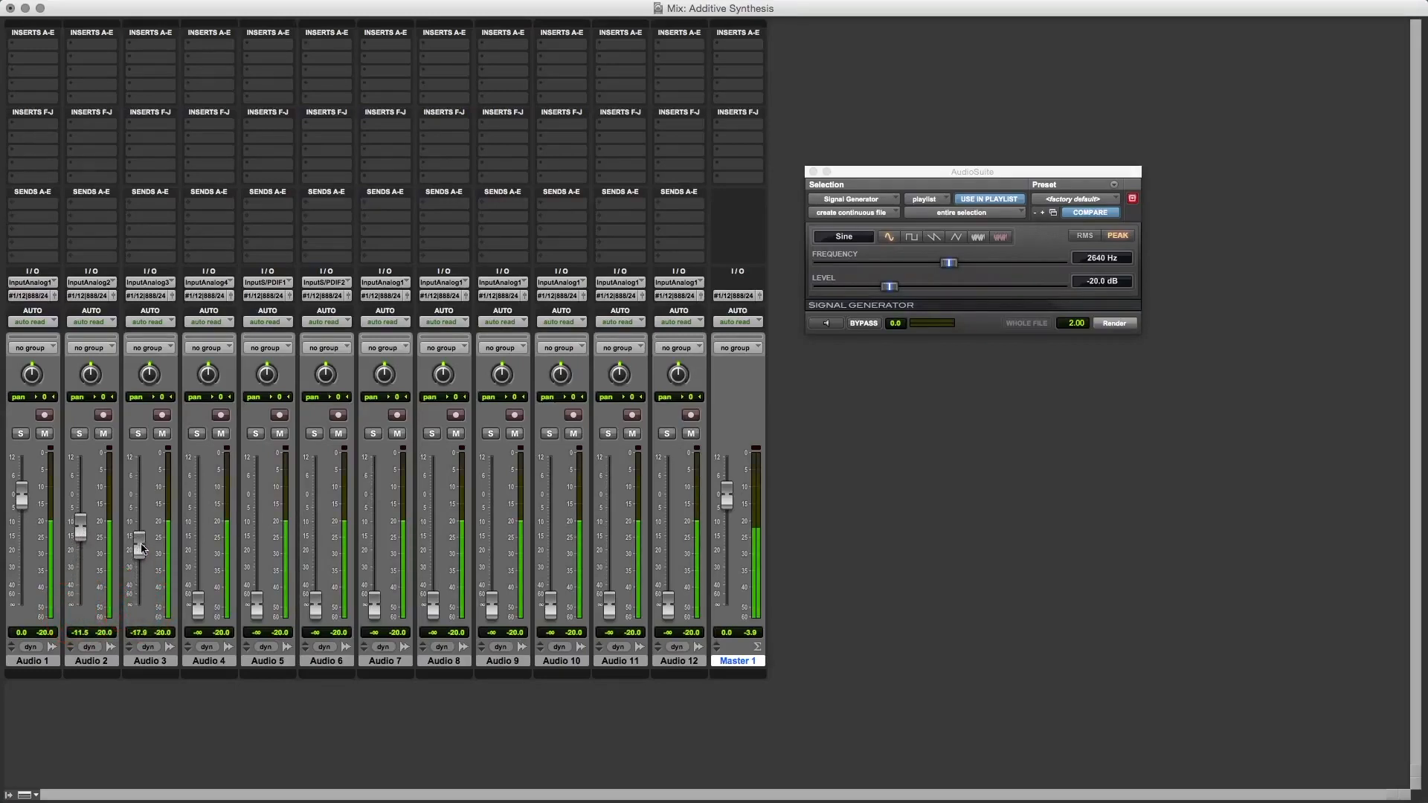
{"action": "left_click_drag", "start_coordinate": [197, 605], "coordinate": [204, 559]}
{"action": "left_click_drag", "start_coordinate": [256, 606], "coordinate": [267, 558]}
{"action": "left_click_drag", "start_coordinate": [315, 606], "coordinate": [374, 580]}
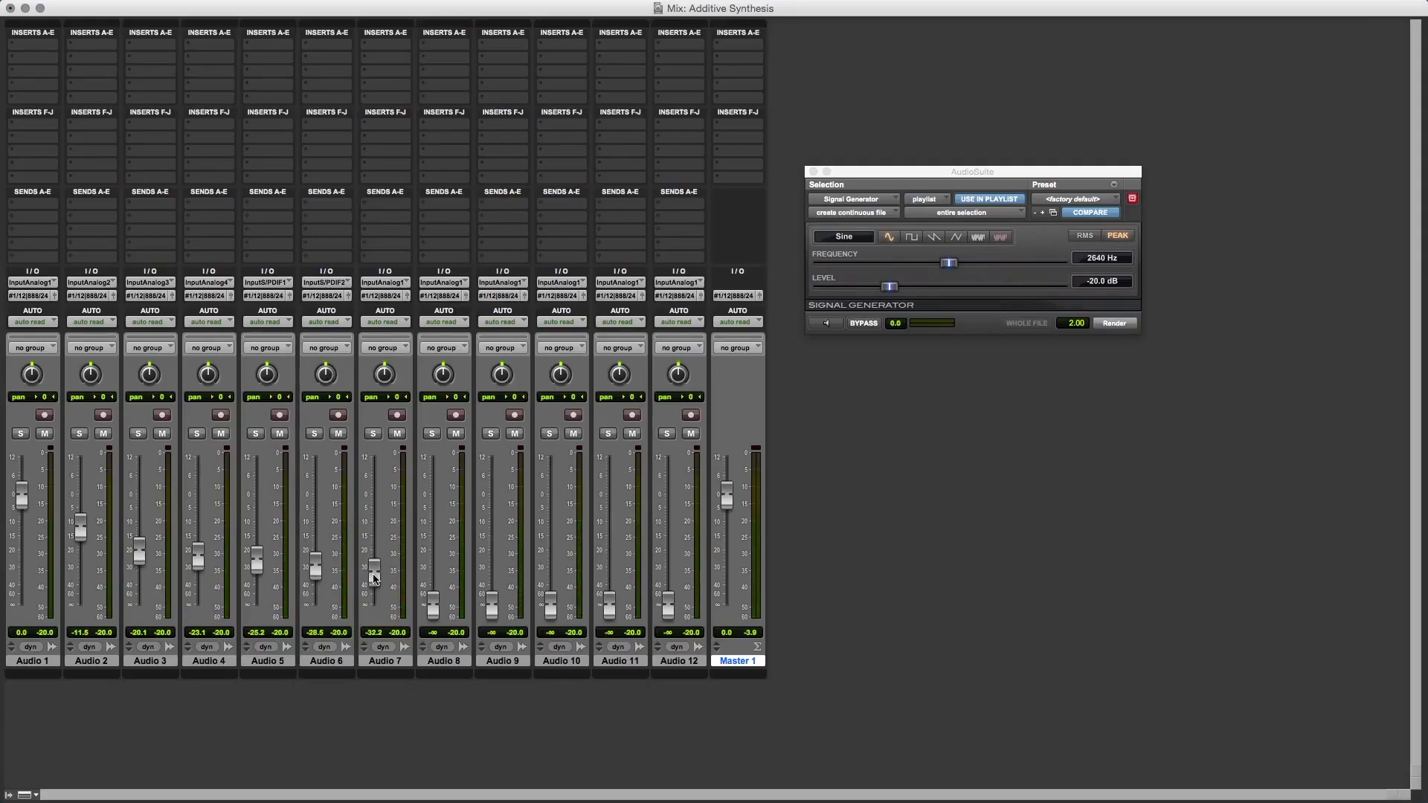
Step: Set the faders of Audio 7 to 12 to about -25.2, -29.7, -31.8, -34.3, -35.2 and -45.8 dB
{"action": "left_click", "coordinate": [374, 579]}
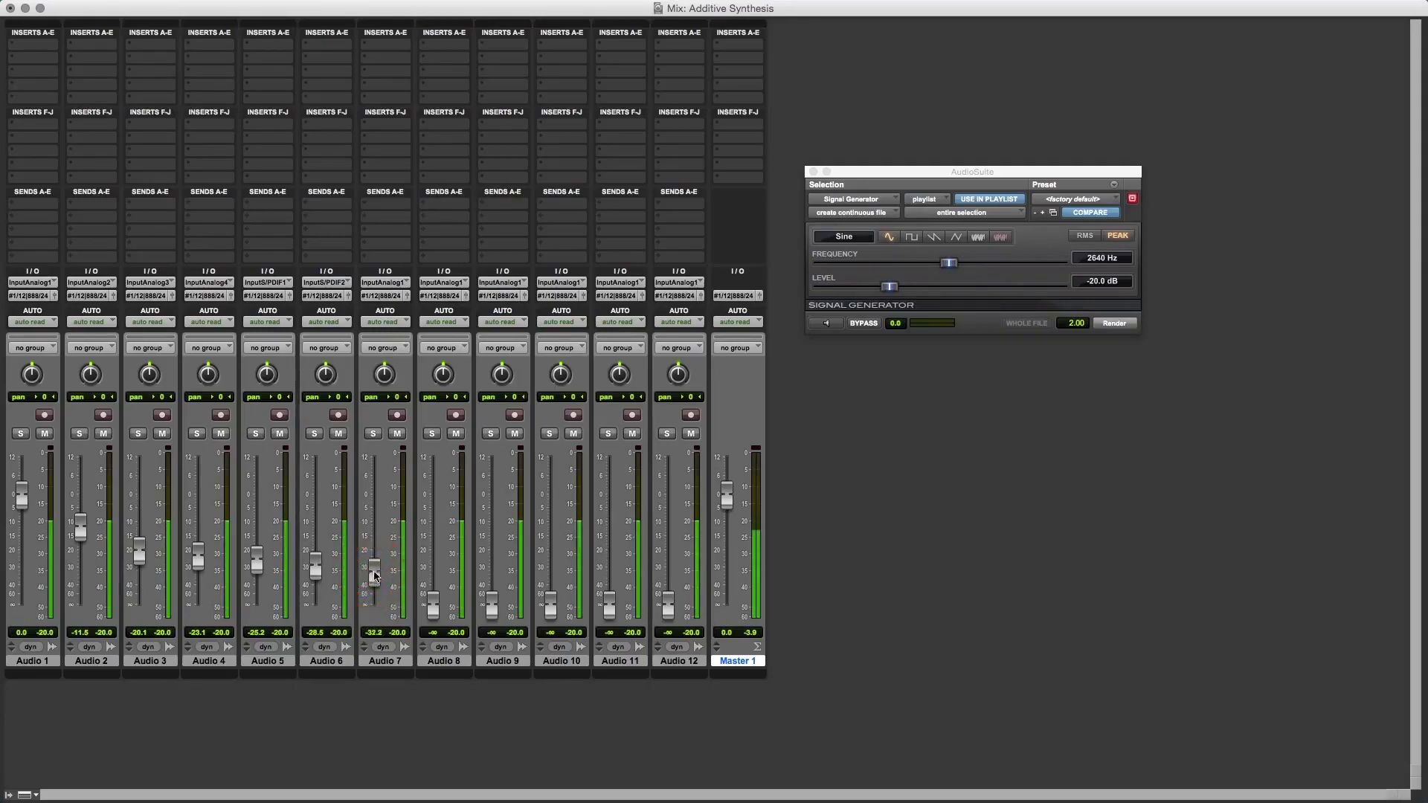
{"action": "left_click_drag", "start_coordinate": [377, 562], "coordinate": [377, 565]}
{"action": "left_click_drag", "start_coordinate": [433, 599], "coordinate": [613, 589]}
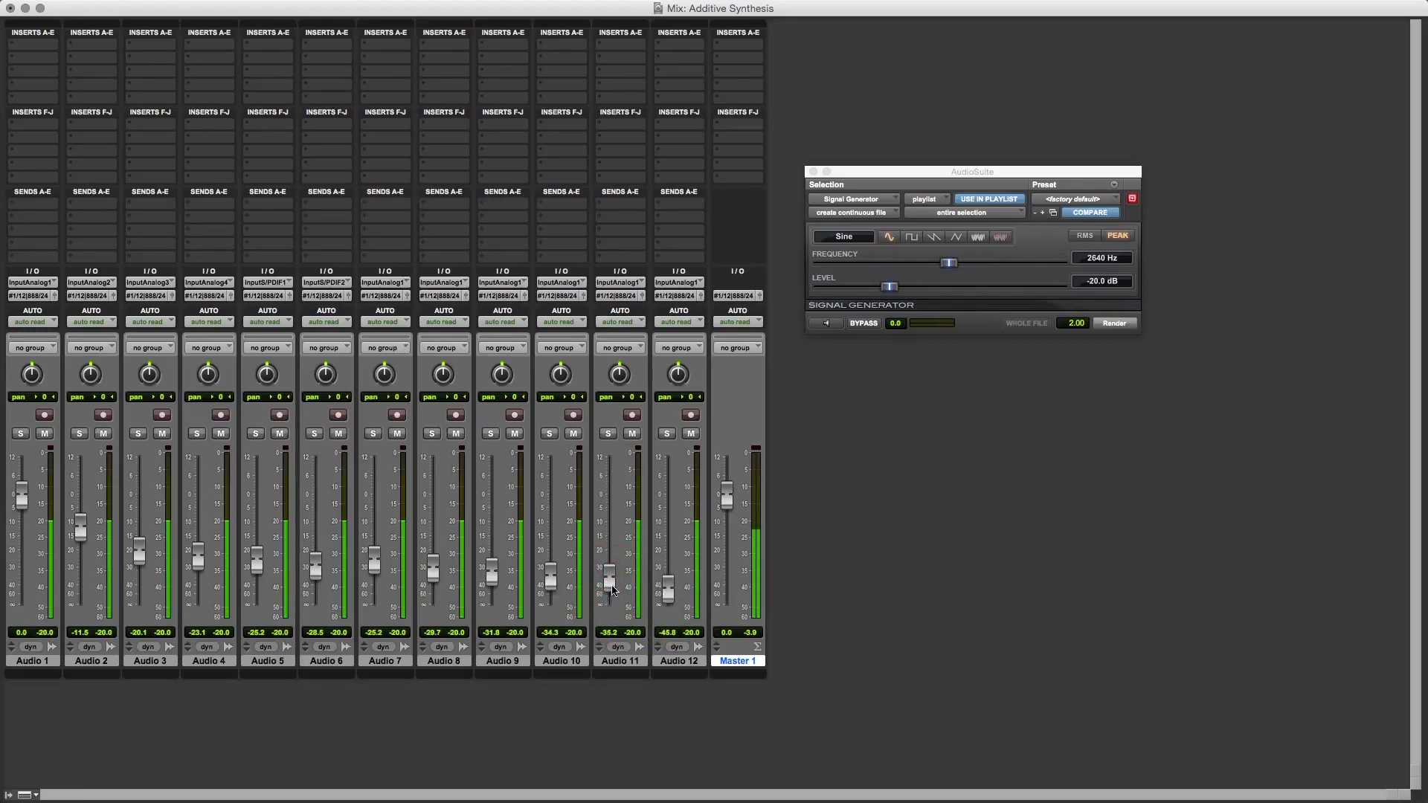
Step: Solo and unsolo Audio 1 during playback to compare the fundamental with the full harmonic mix
{"action": "key", "text": "space"}
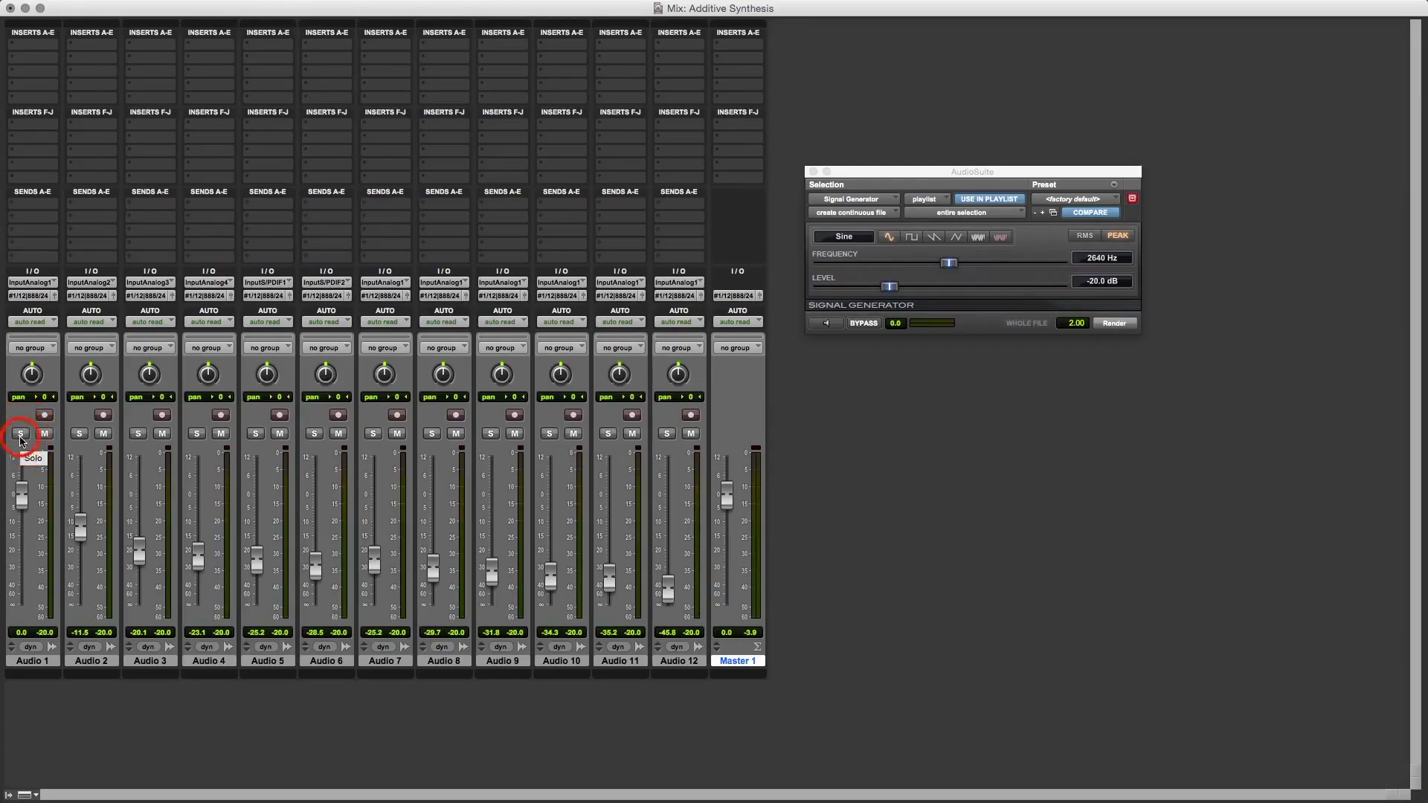
{"action": "left_click", "coordinate": [21, 434]}
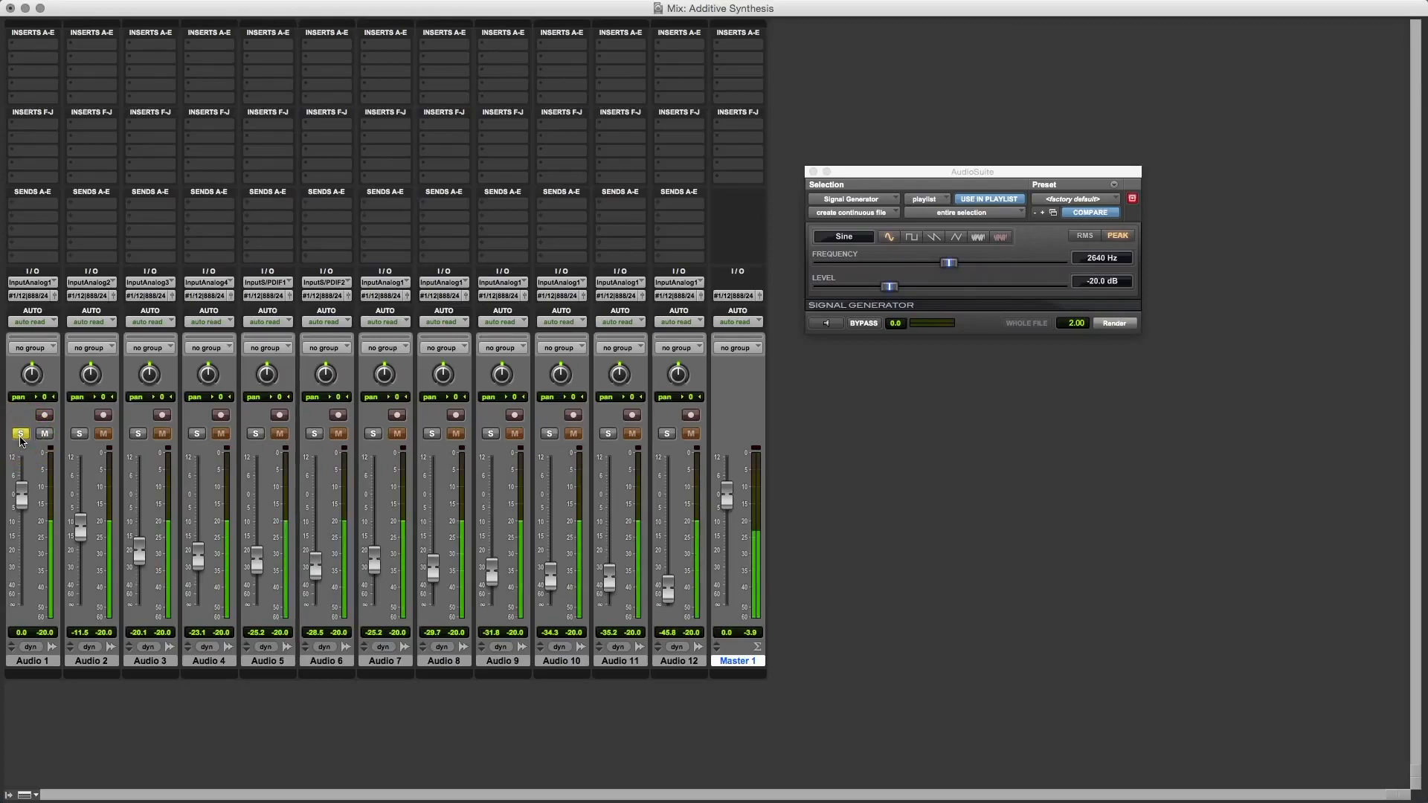
{"action": "left_click", "coordinate": [21, 438]}
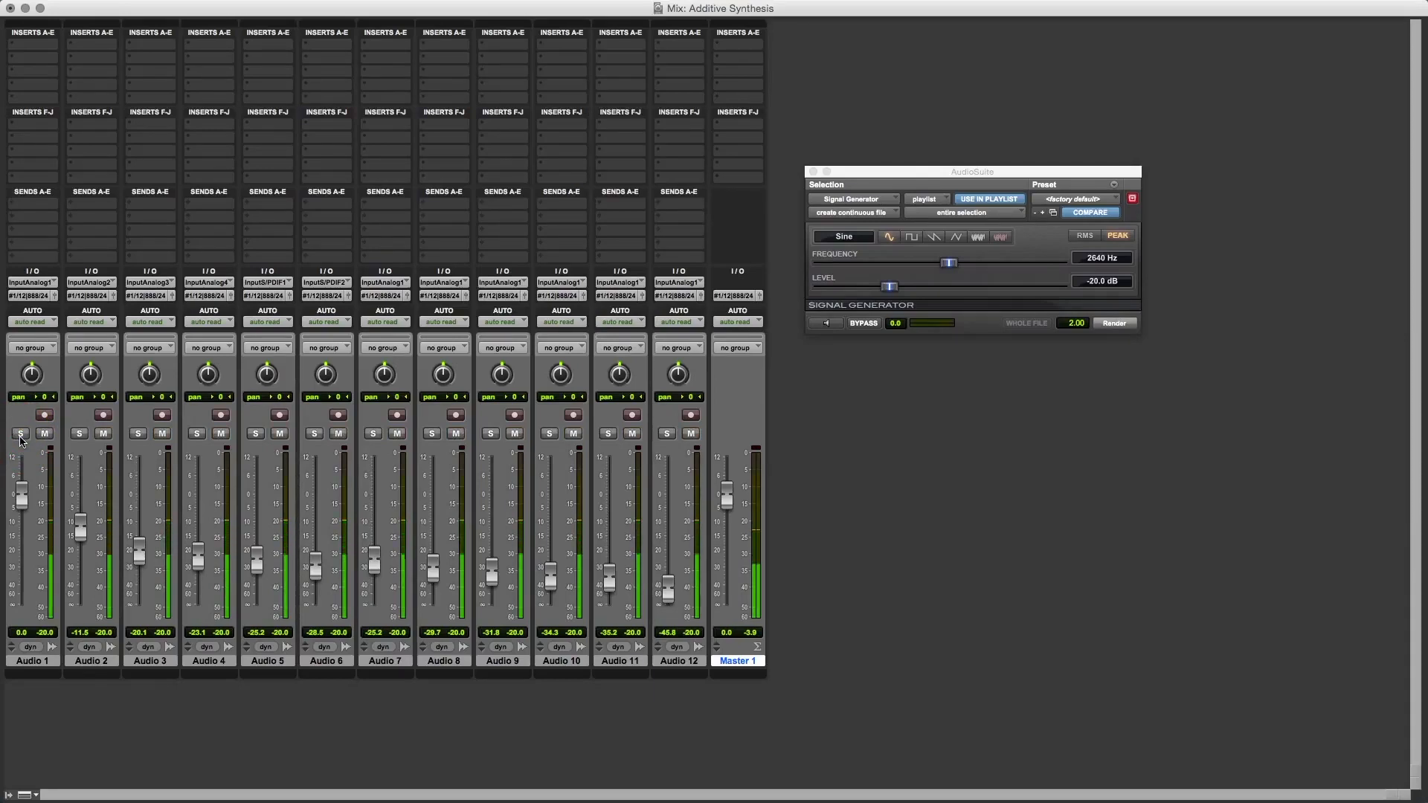
Step: Switch to the Edit window and set the grid value to 100 msec
{"action": "key", "text": "super+equal"}
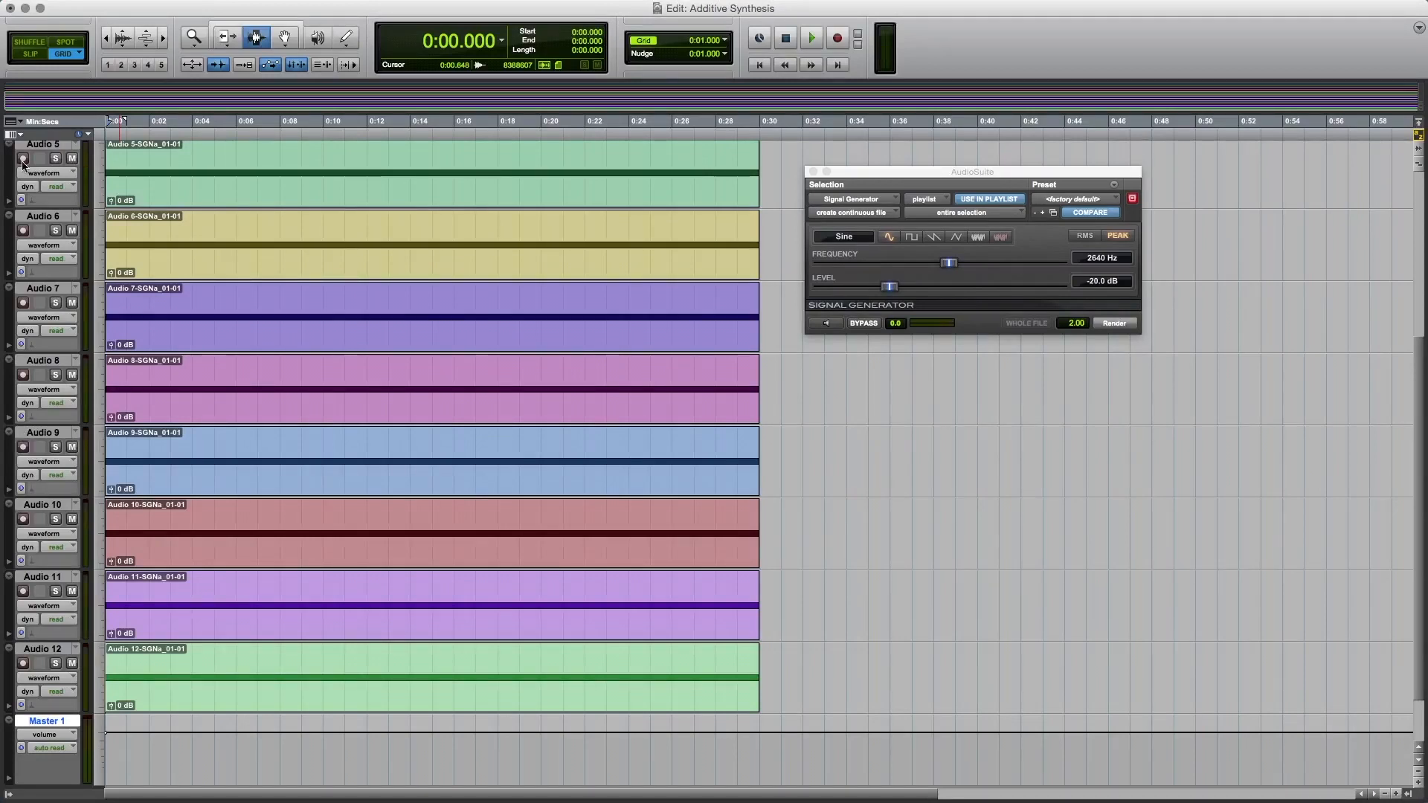
{"action": "left_click", "coordinate": [284, 39]}
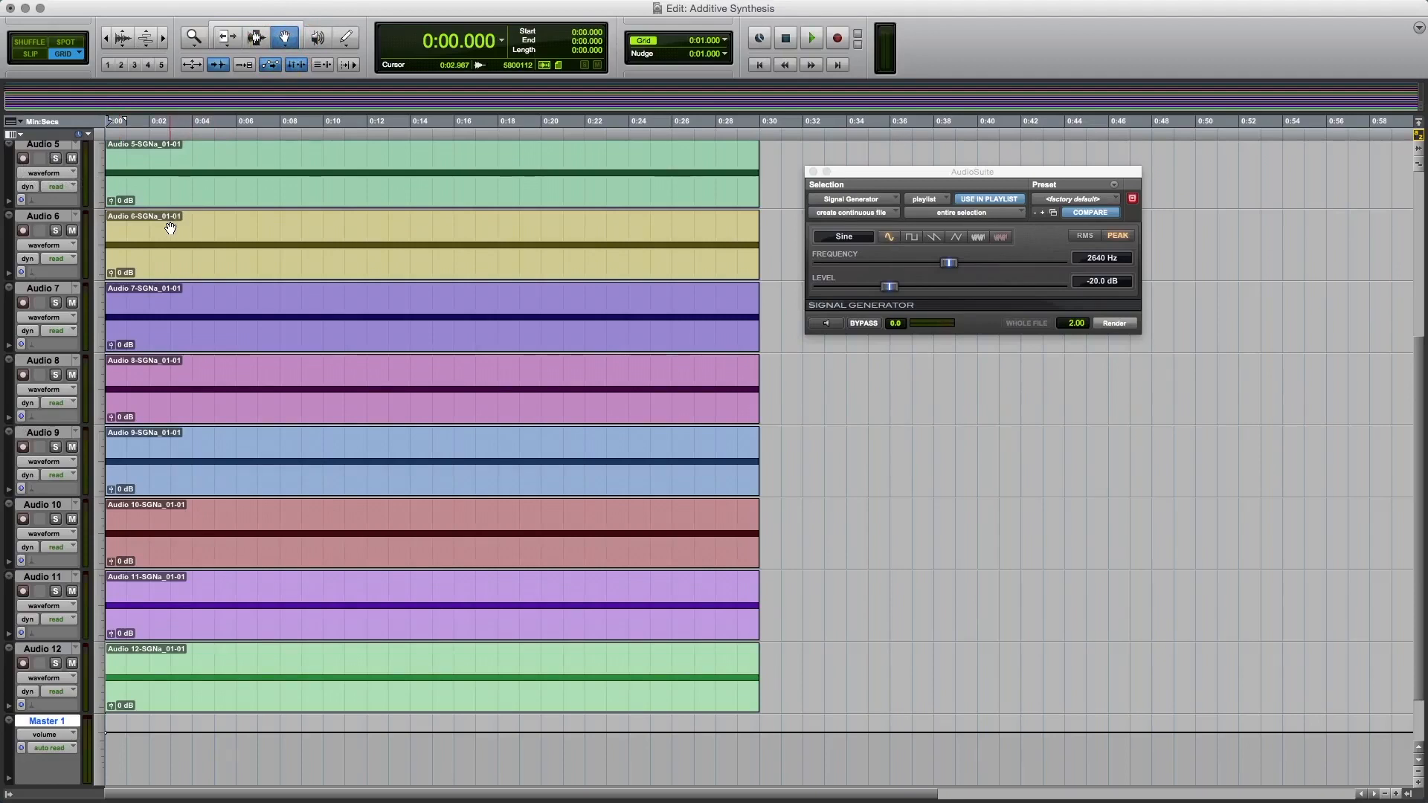
{"action": "left_click", "coordinate": [725, 42]}
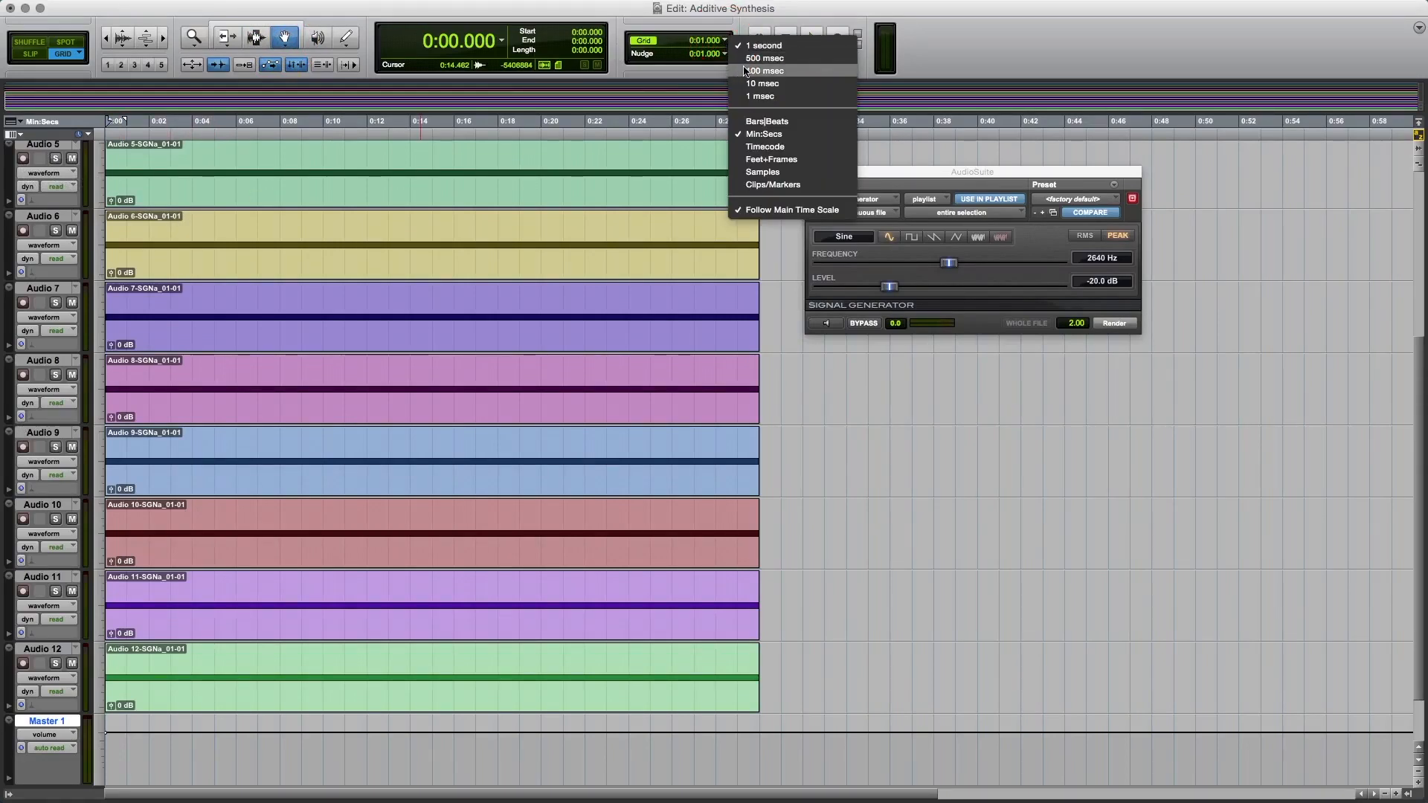
{"action": "left_click", "coordinate": [745, 71]}
Step: Zoom in on the first four seconds of the clips and close the Signal Generator window
{"action": "left_click", "coordinate": [196, 38]}
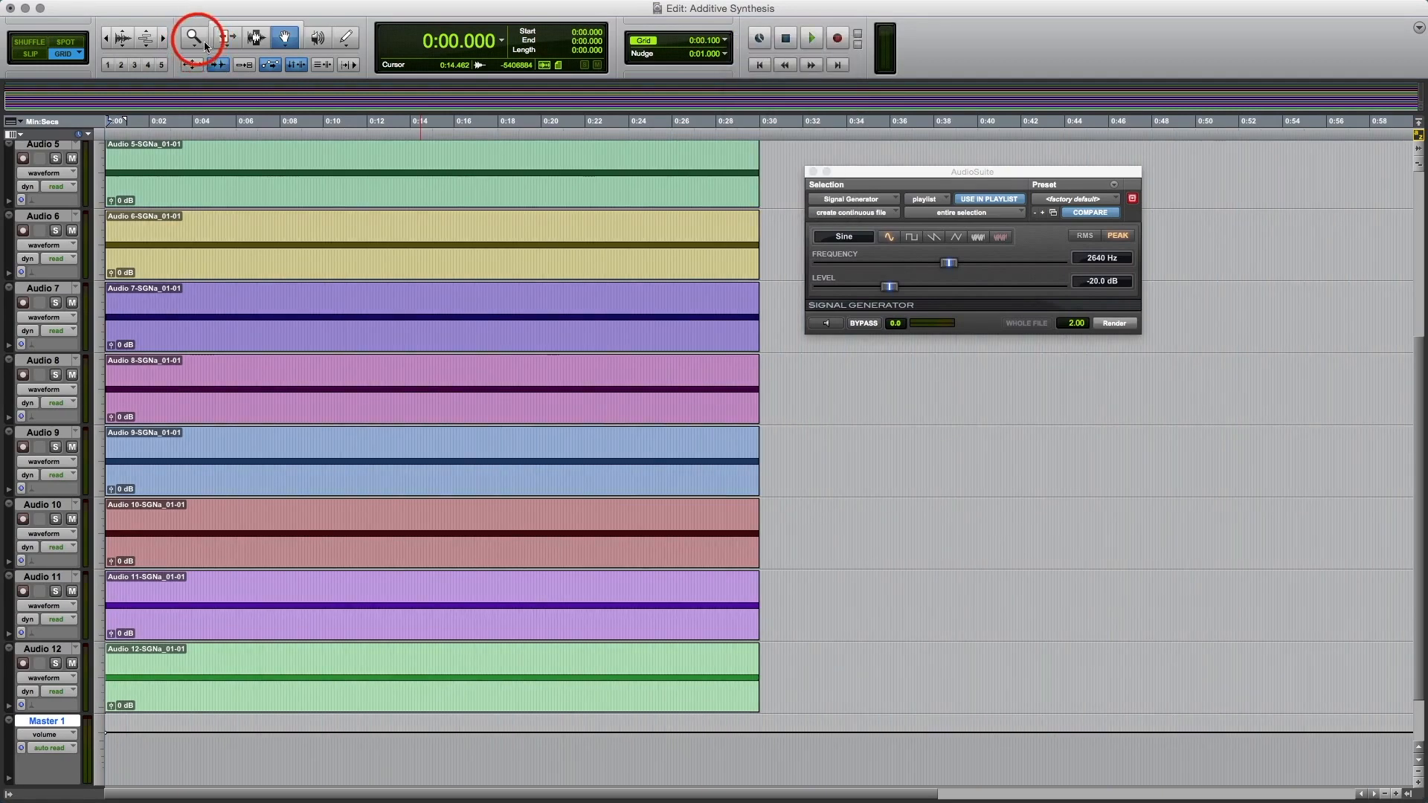
{"action": "left_click_drag", "start_coordinate": [201, 171], "coordinate": [41, 225]}
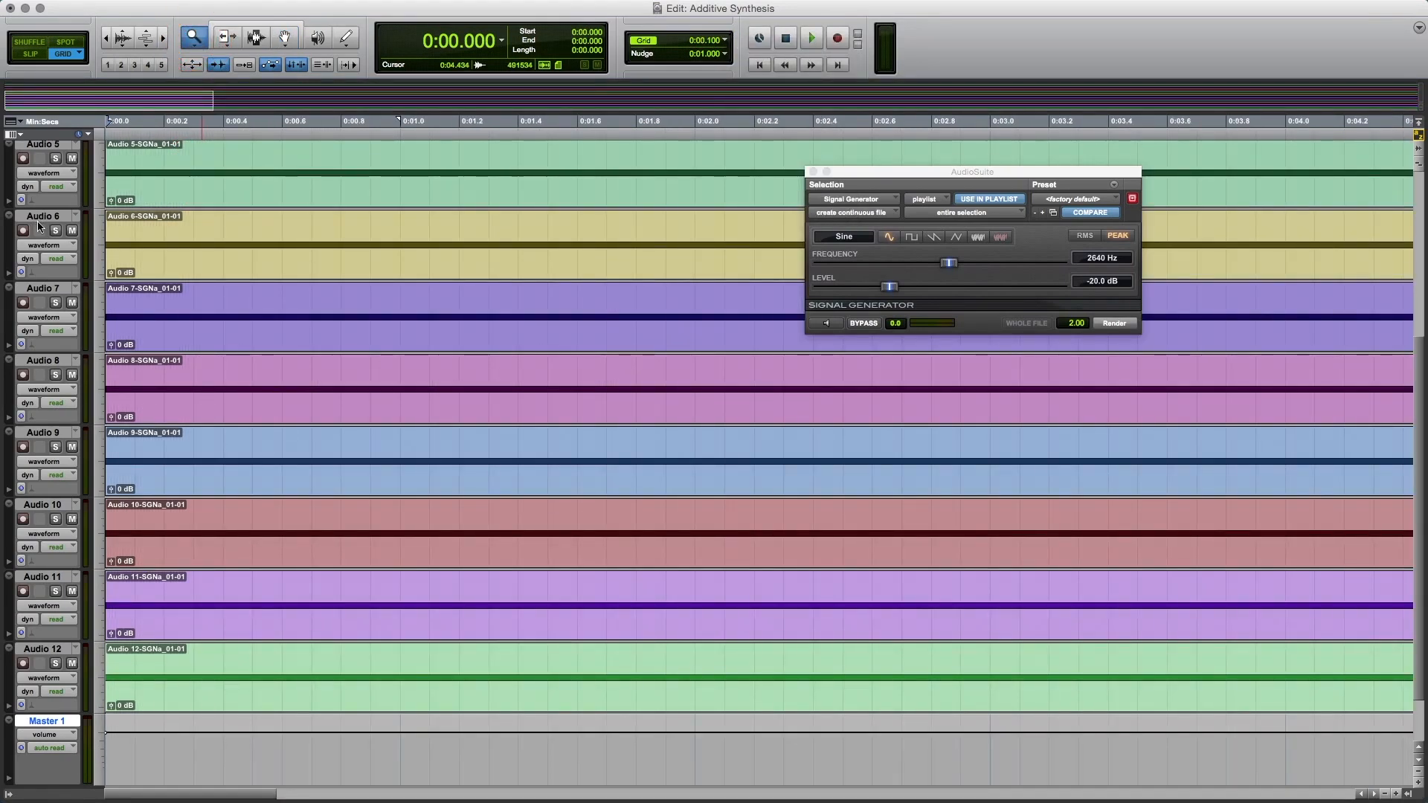
{"action": "left_click", "coordinate": [813, 172]}
Step: Move the Audio 6, 7, 8 and 9 clips to start at 0:00.100, 0:00.200, 0:00.300 and 0:00.400 with the Grabber
{"action": "left_click", "coordinate": [284, 37]}
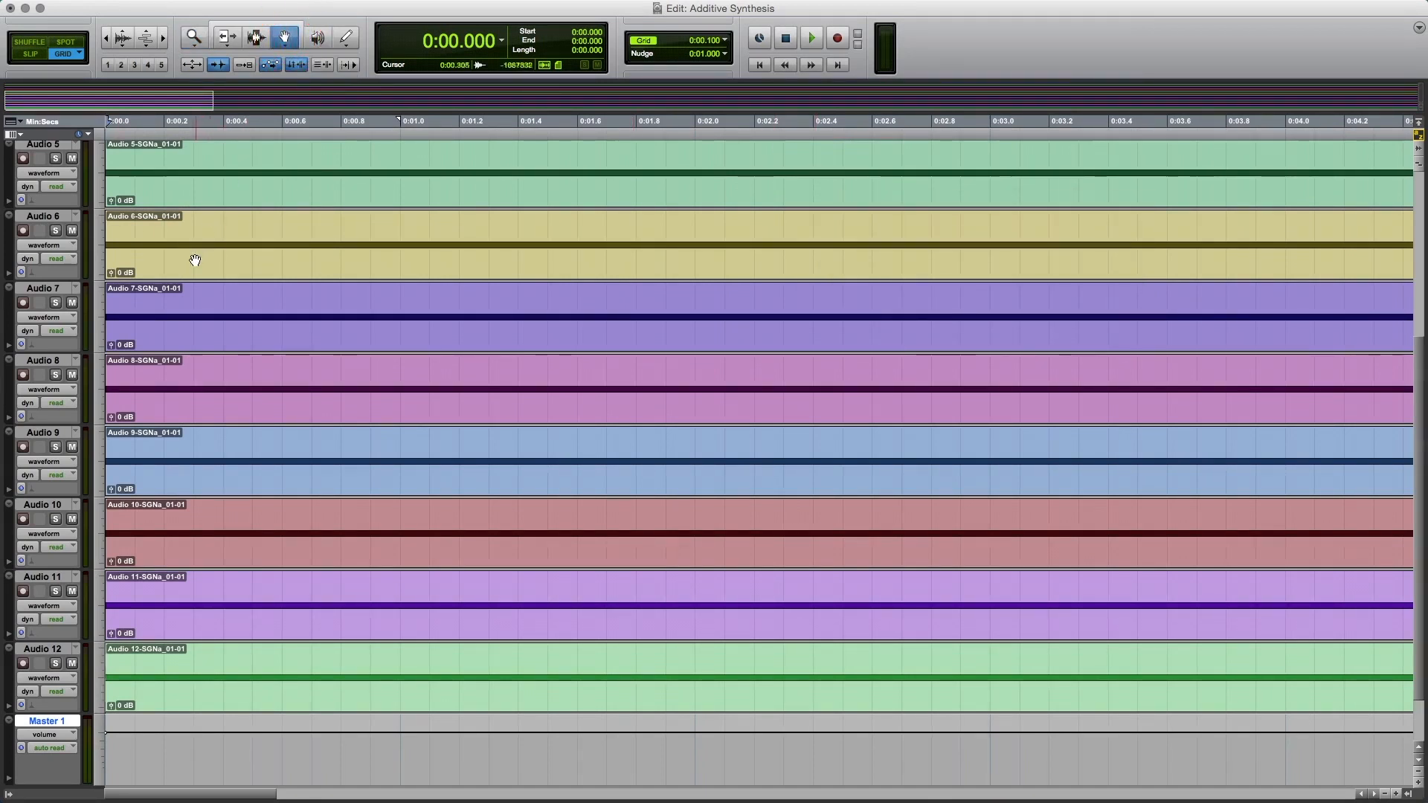
{"action": "left_click_drag", "start_coordinate": [182, 239], "coordinate": [204, 247]}
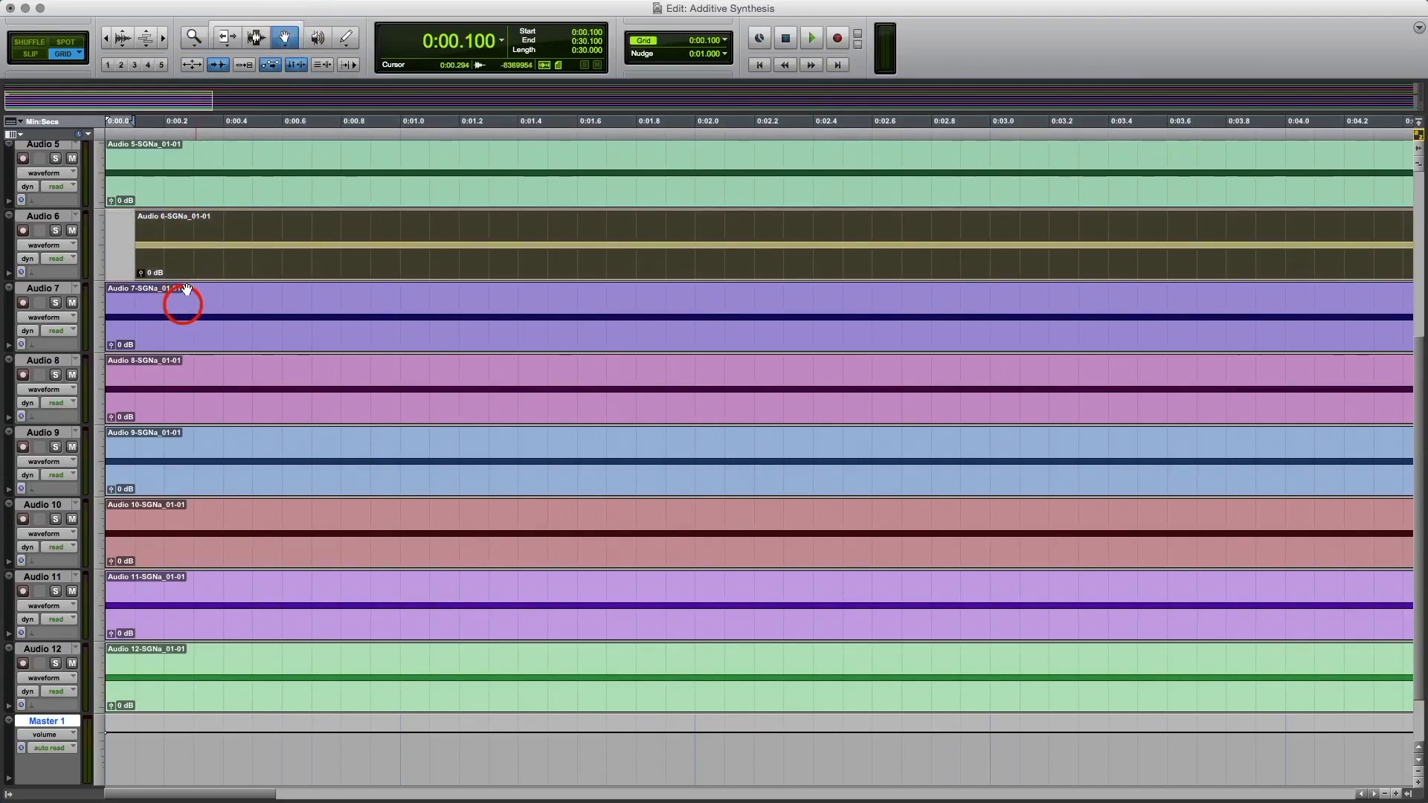
{"action": "left_click_drag", "start_coordinate": [183, 305], "coordinate": [236, 310]}
{"action": "left_click_drag", "start_coordinate": [187, 373], "coordinate": [264, 382]}
{"action": "left_click_drag", "start_coordinate": [178, 451], "coordinate": [296, 459]}
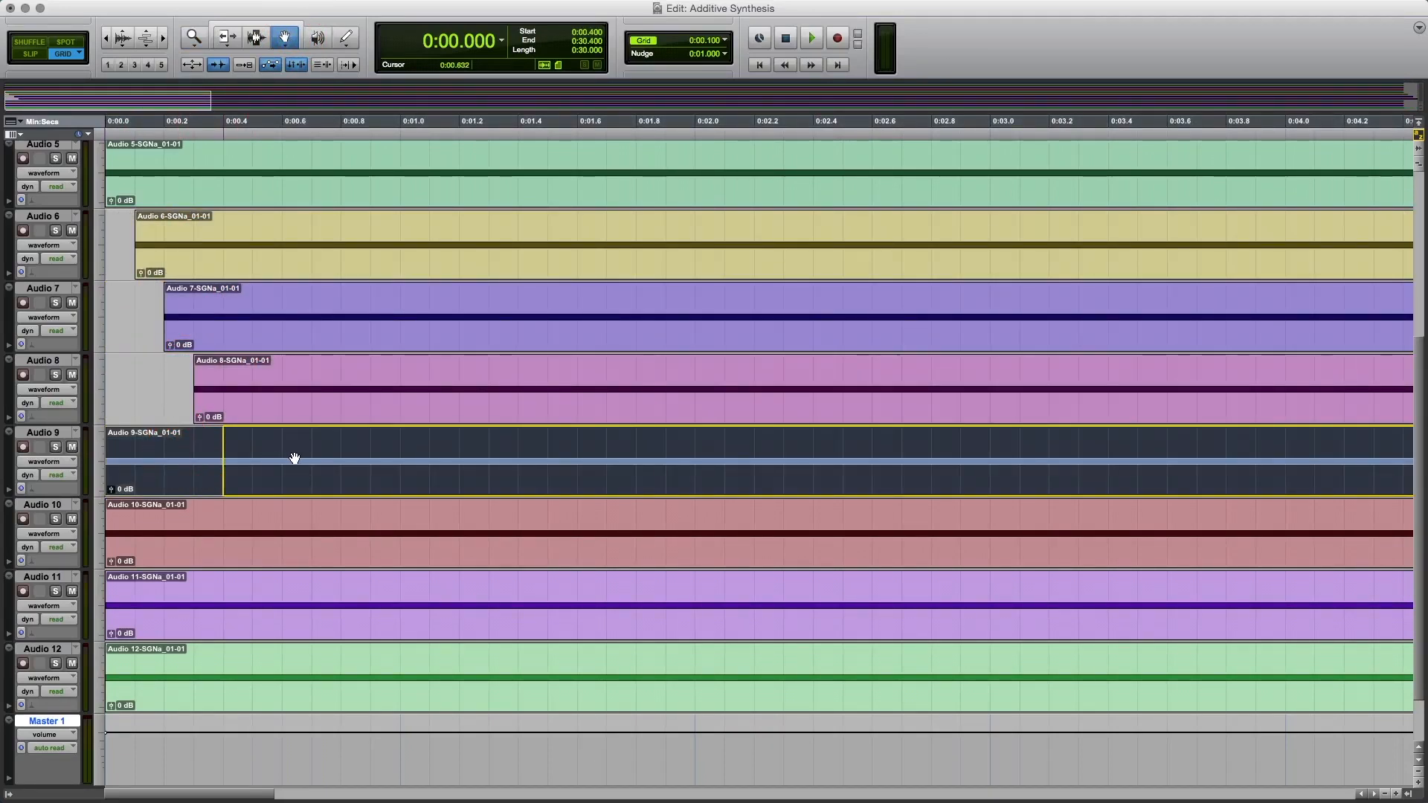
Step: Shift the remaining clips so their starts are staggered by 100 ms, from Audio 2 at 0:00.100 to Audio 12 at 0:01.100
{"action": "left_click_drag", "start_coordinate": [198, 517], "coordinate": [335, 532]}
{"action": "left_click_drag", "start_coordinate": [191, 593], "coordinate": [360, 605]}
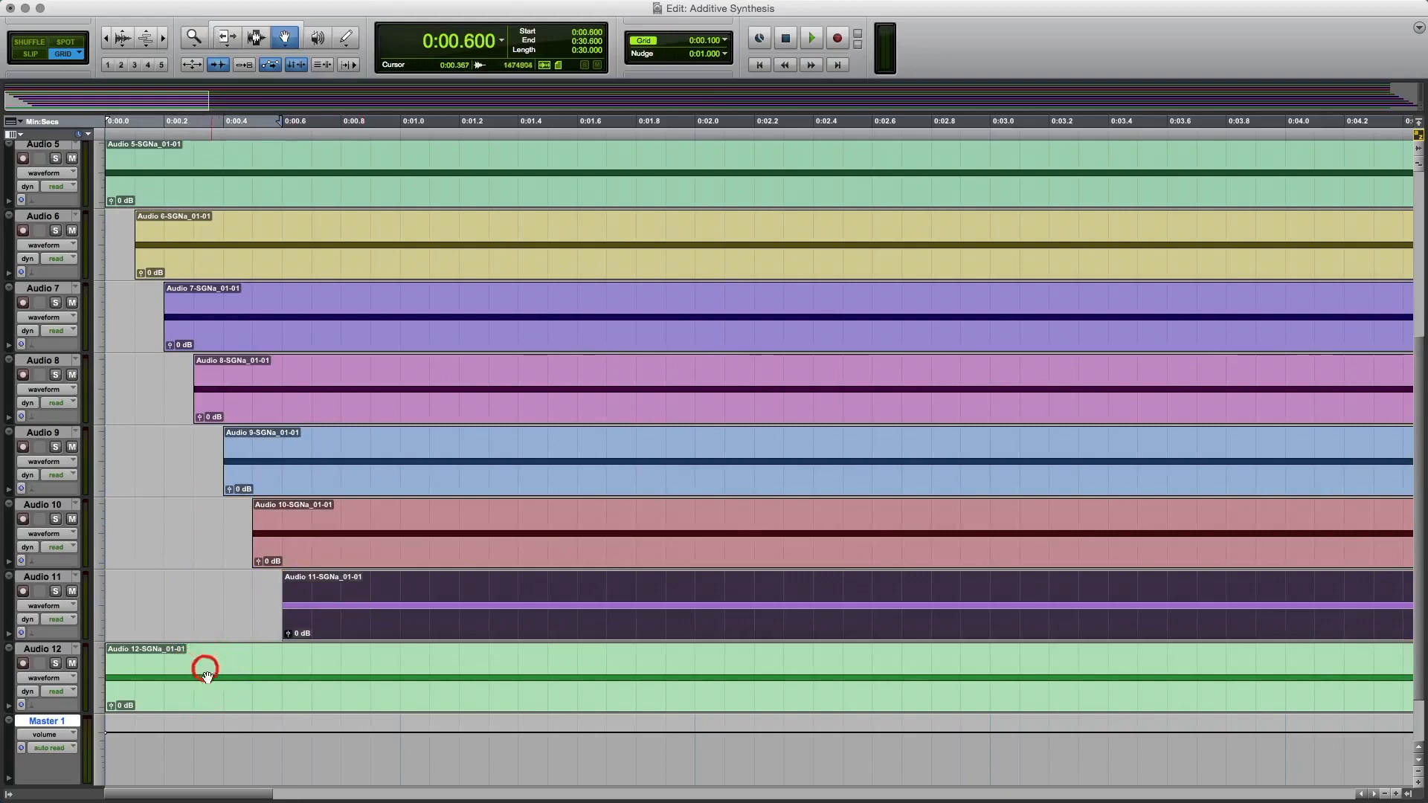
{"action": "left_click_drag", "start_coordinate": [204, 666], "coordinate": [401, 681]}
{"action": "left_click_drag", "start_coordinate": [401, 681], "coordinate": [419, 681]}
Step: Set all tracks to small height and play the staggered harmonics twice from the session start
{"action": "left_click", "coordinate": [93, 596]}
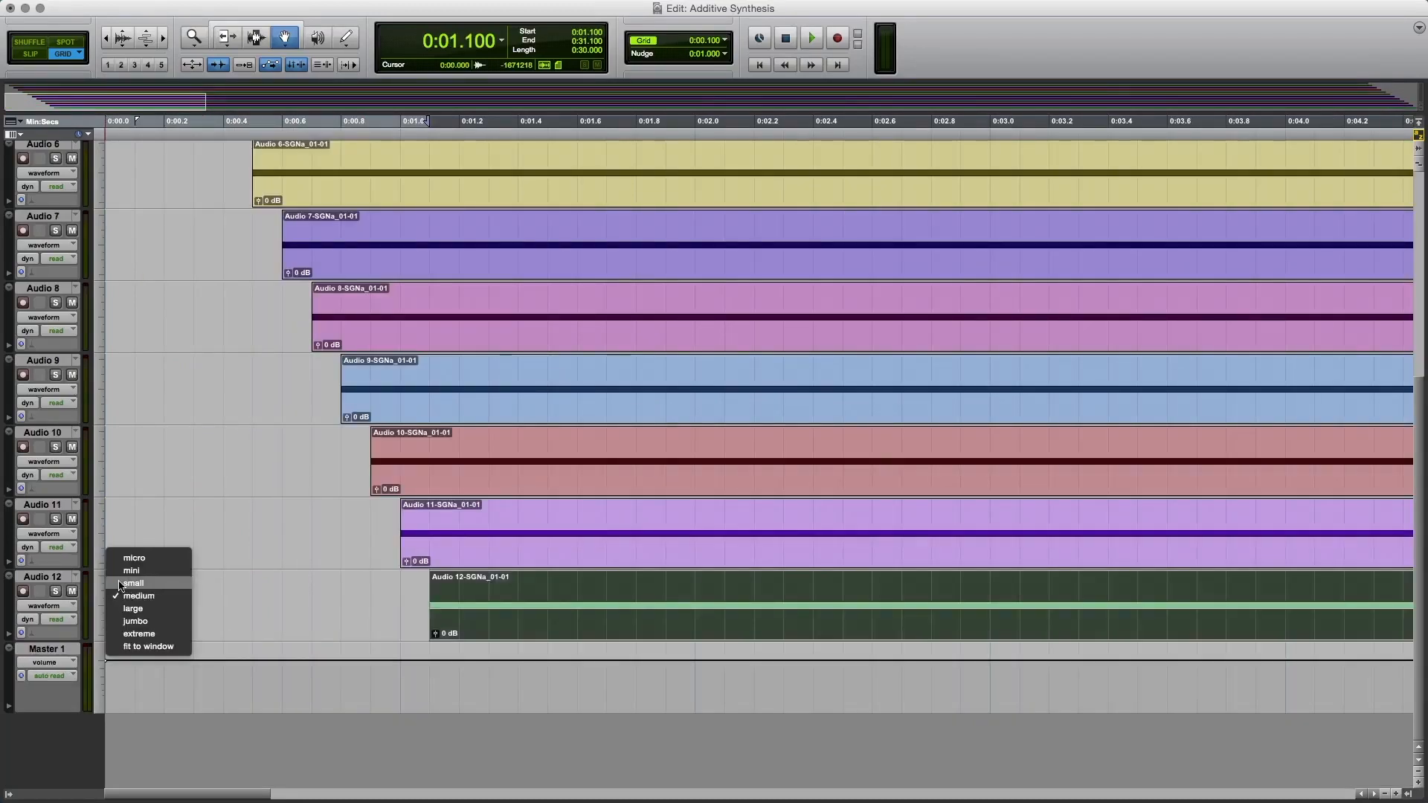
{"action": "left_click", "coordinate": [119, 584]}
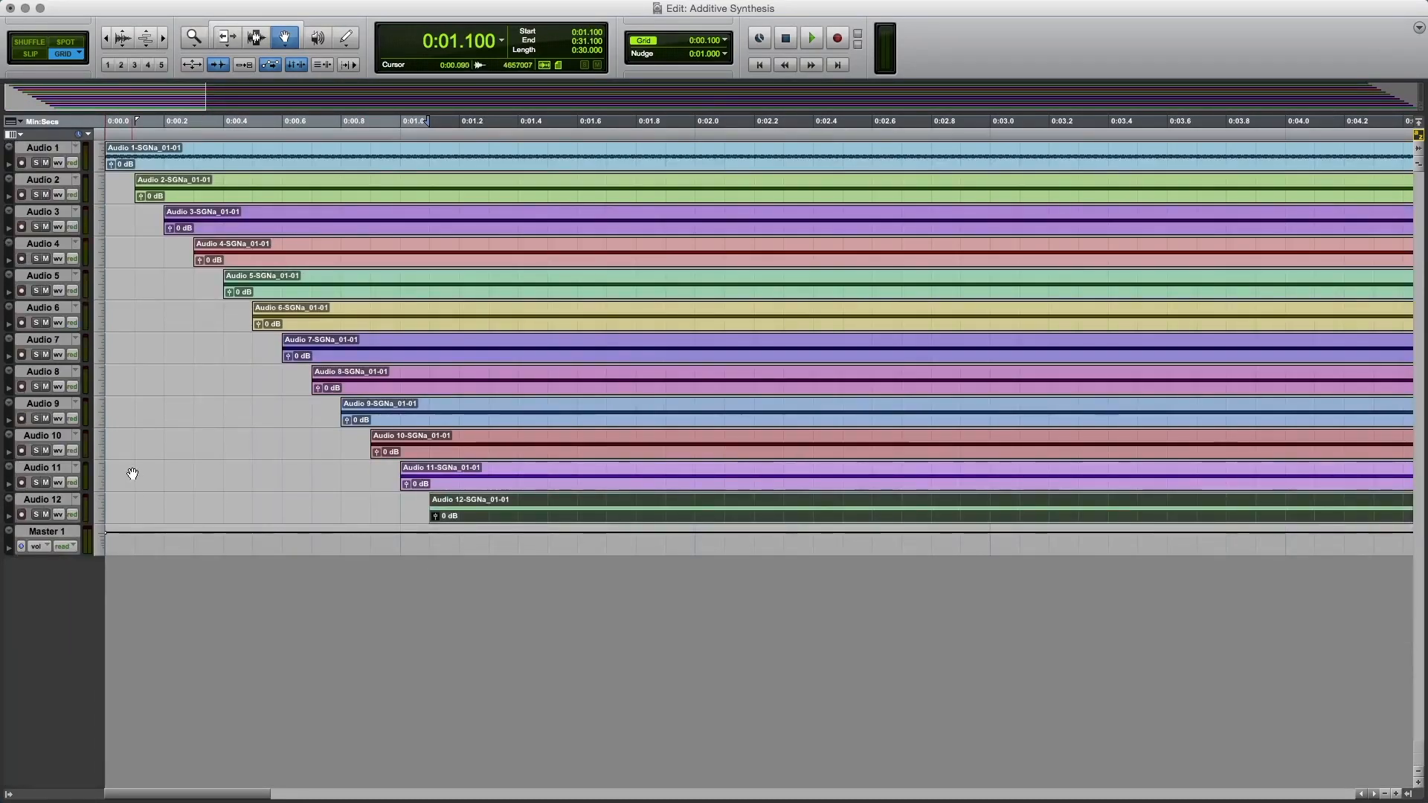
{"action": "key", "text": "Return"}
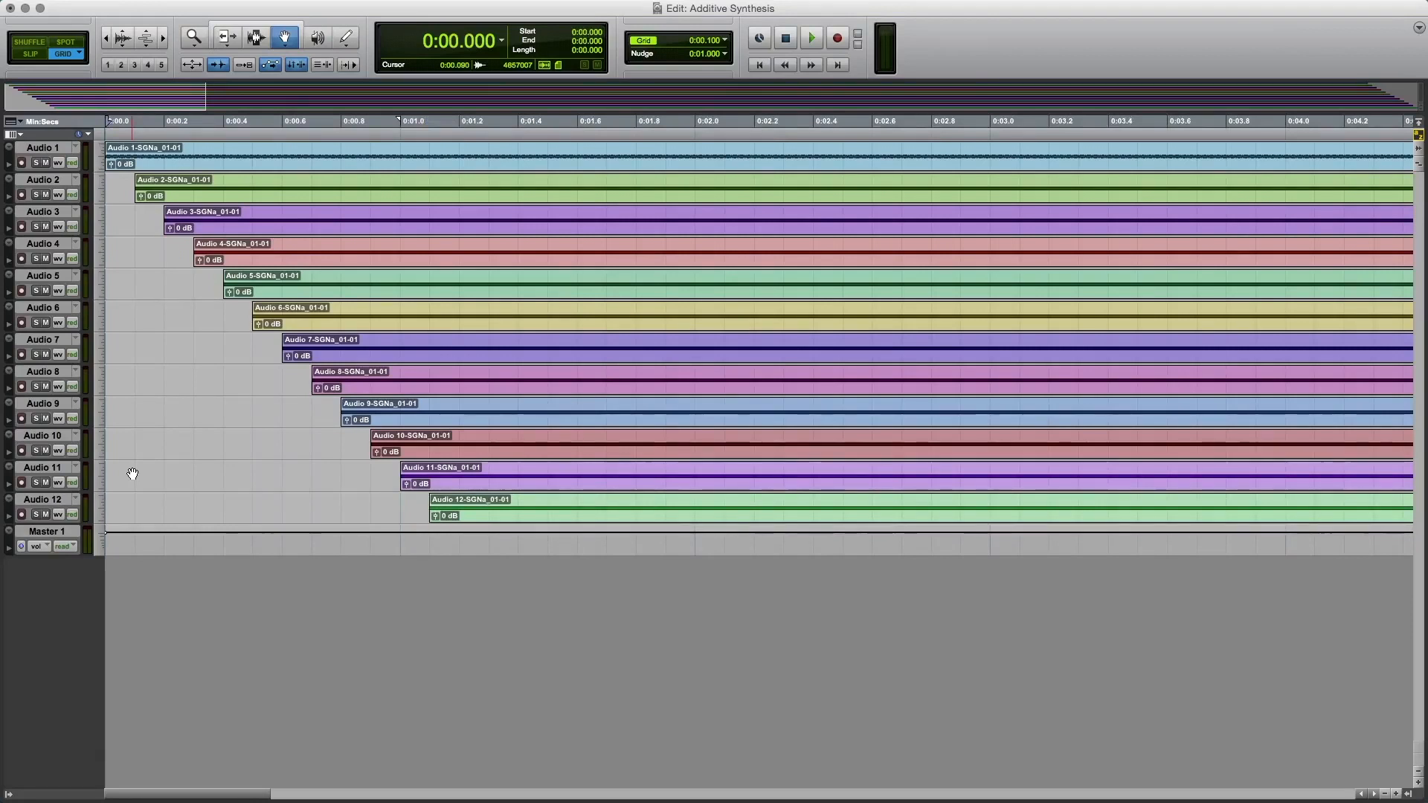
{"action": "key", "text": "space"}
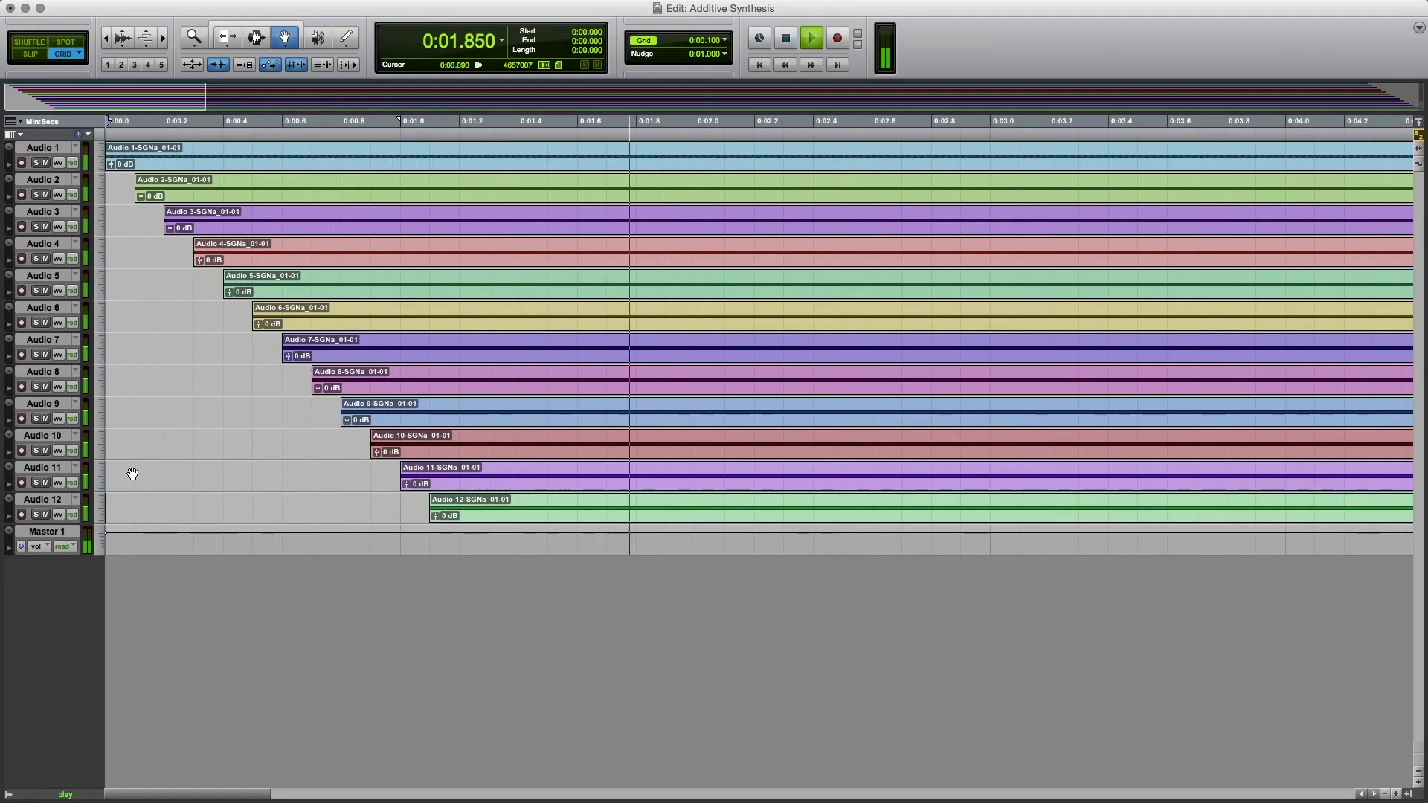
{"action": "key", "text": "space"}
{"action": "key", "text": "space"}
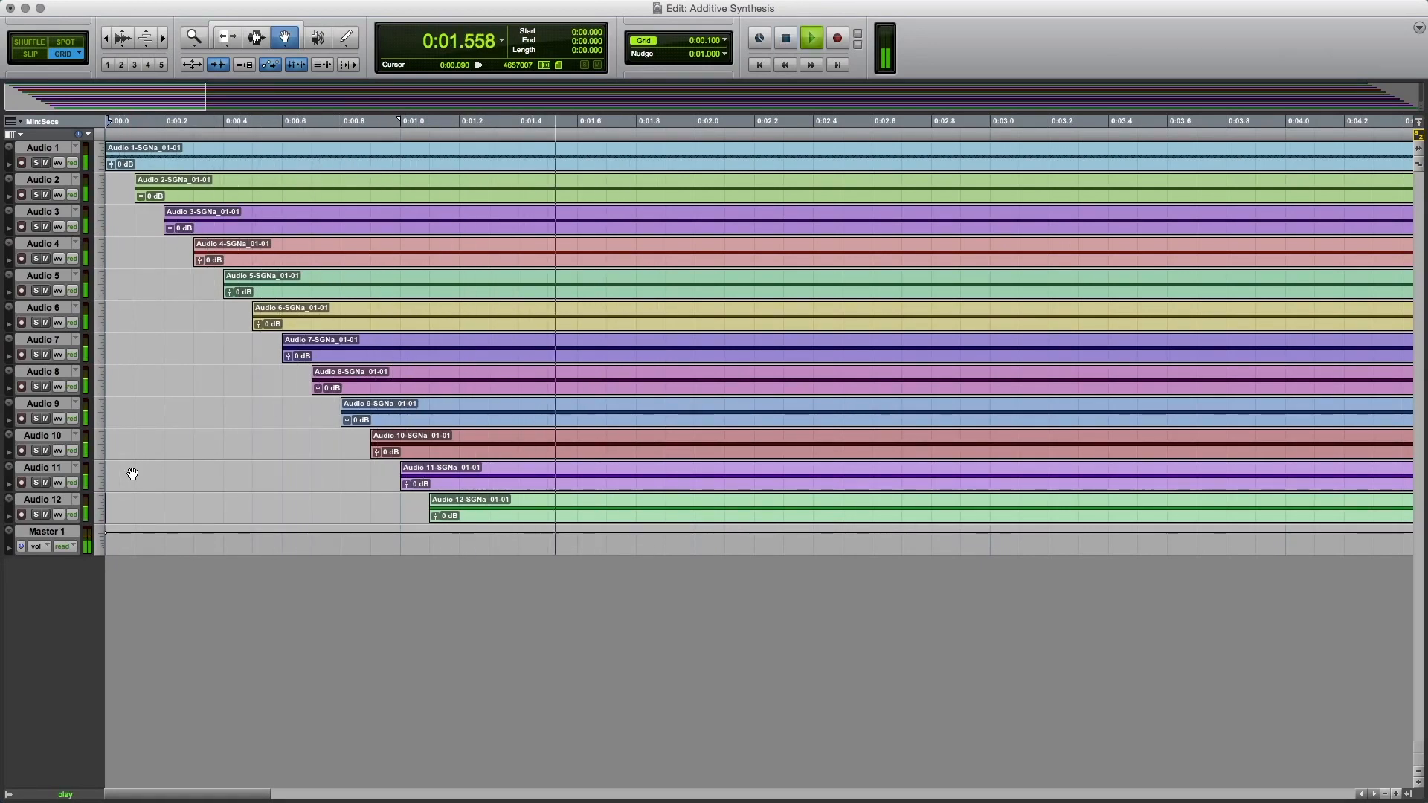
{"action": "key", "text": "space"}
Step: Apply a fade-in to the Audio 2 clip from 0:00.100 to 0:00.200
{"action": "key", "text": "F7"}
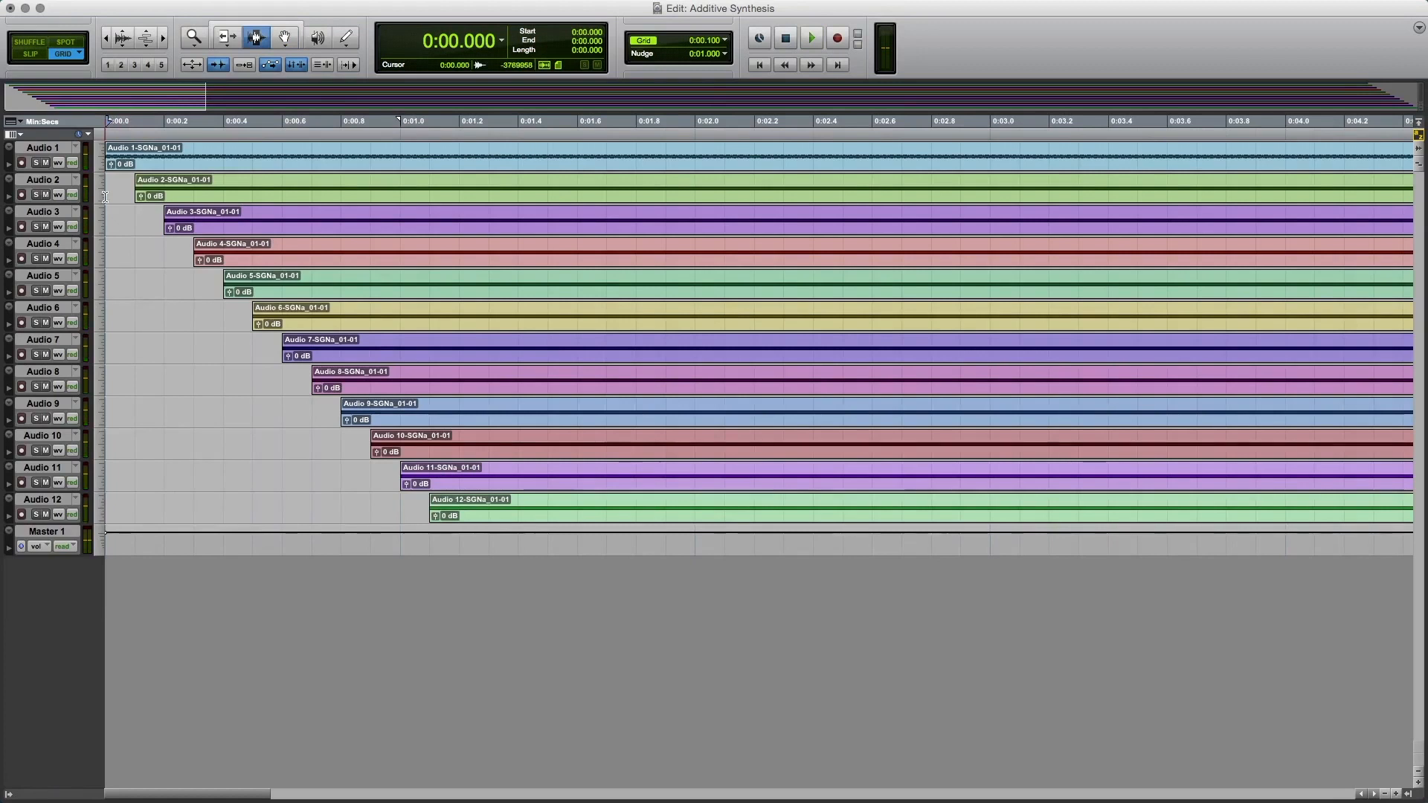
{"action": "mouse_move", "coordinate": [144, 195]}
{"action": "left_mouse_down"}
{"action": "mouse_move", "coordinate": [159, 178]}
{"action": "mouse_move", "coordinate": [136, 191]}
{"action": "left_mouse_up"}
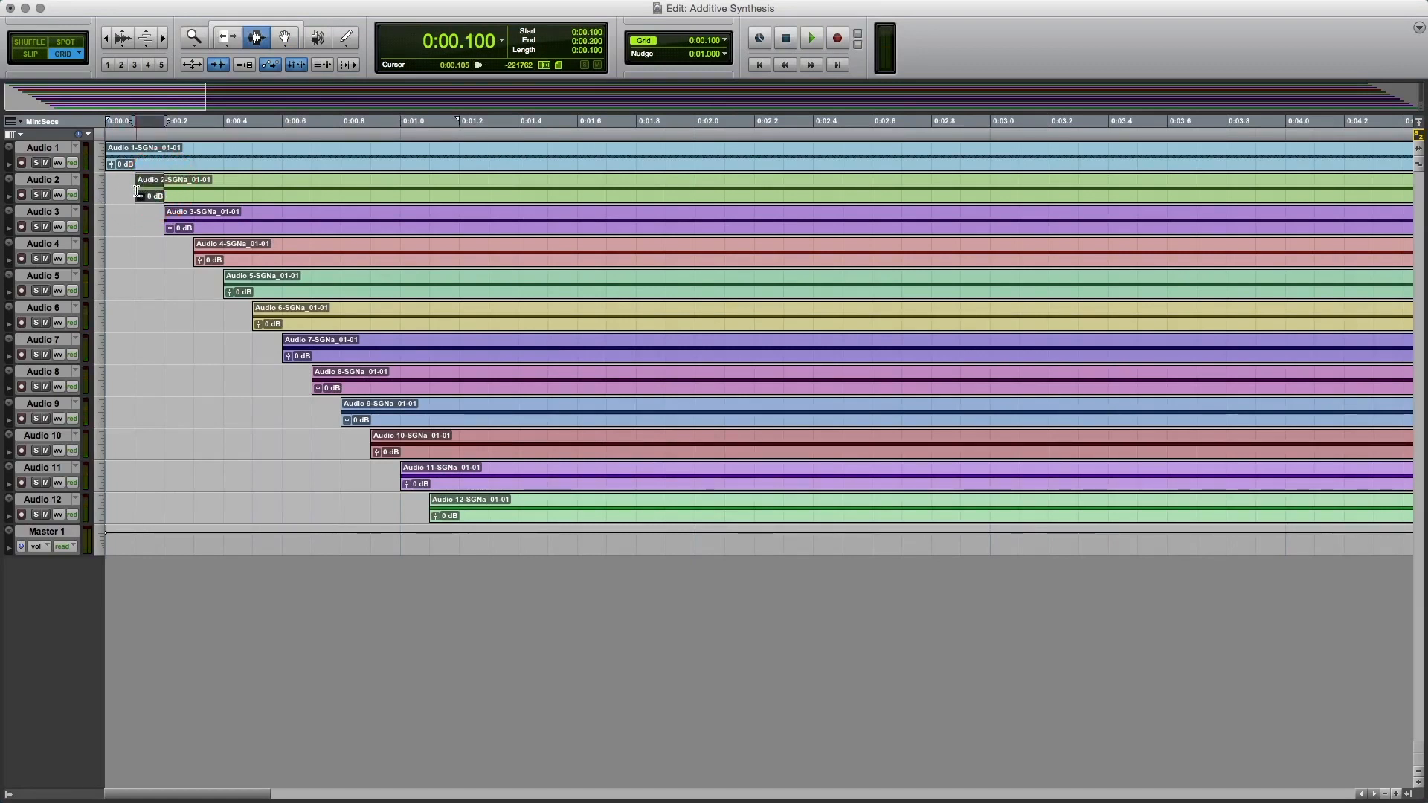
{"action": "key", "text": "f"}
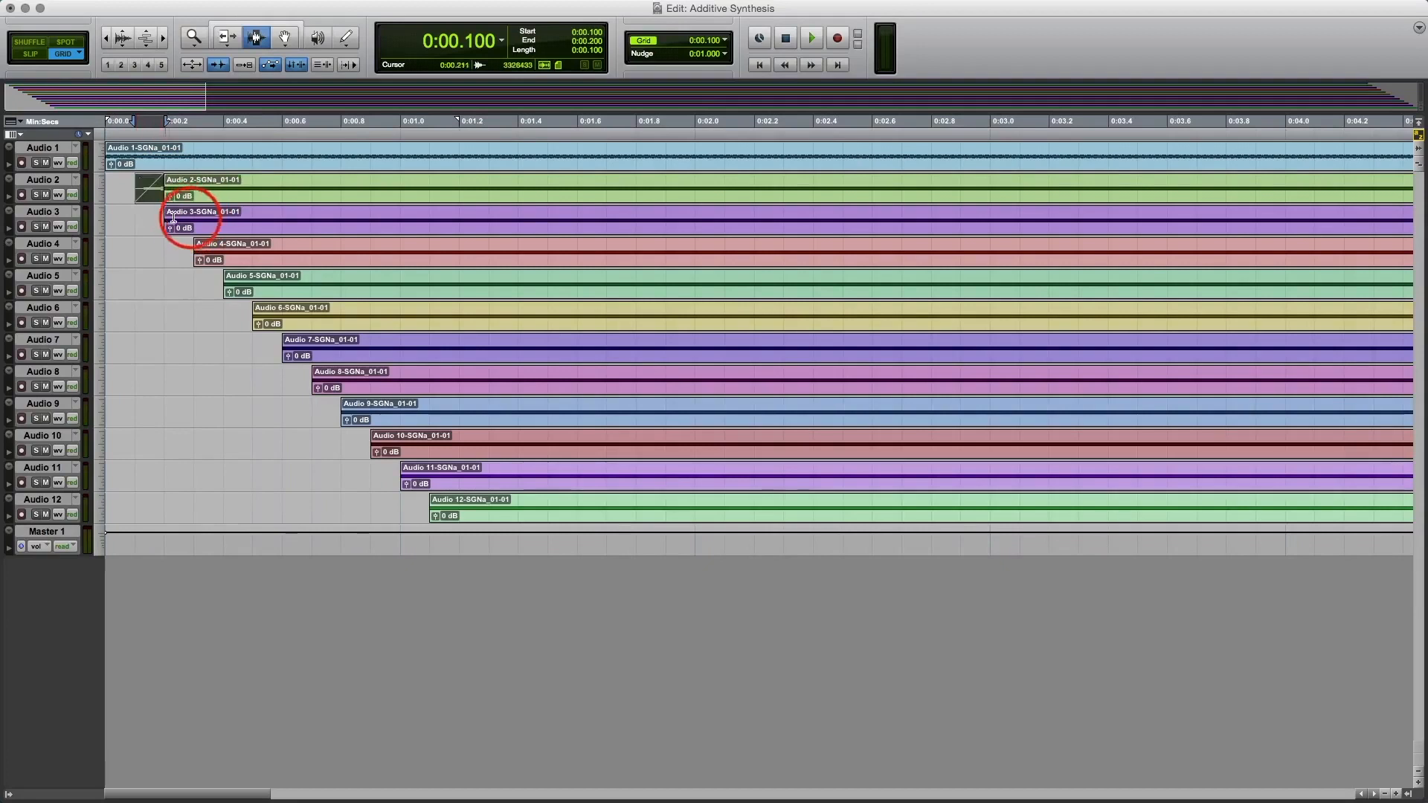
Step: Apply 100 ms fade-ins to the beginnings of the clips on Audio 3 to Audio 12
{"action": "left_click_drag", "start_coordinate": [191, 219], "coordinate": [425, 504]}
{"action": "key", "text": "f"}
{"action": "key", "text": "f"}
{"action": "key", "text": "f"}
{"action": "key", "text": "f"}
{"action": "key", "text": "f"}
{"action": "key", "text": "f"}
{"action": "key", "text": "f"}
{"action": "key", "text": "f"}
{"action": "key", "text": "f"}
Step: Play the mix twice from the session start to audition the faded harmonic entries
{"action": "key", "text": "Return"}
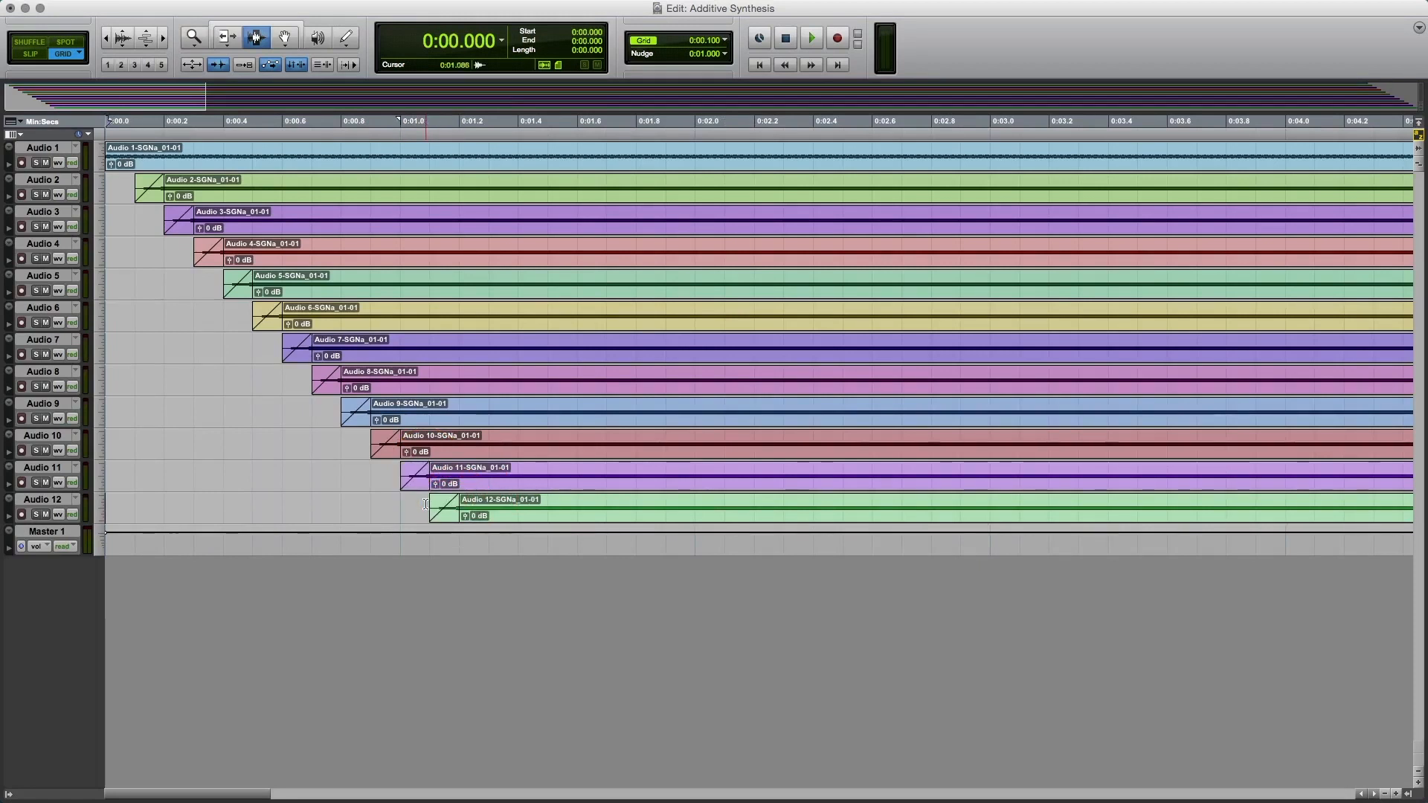
{"action": "key", "text": "space"}
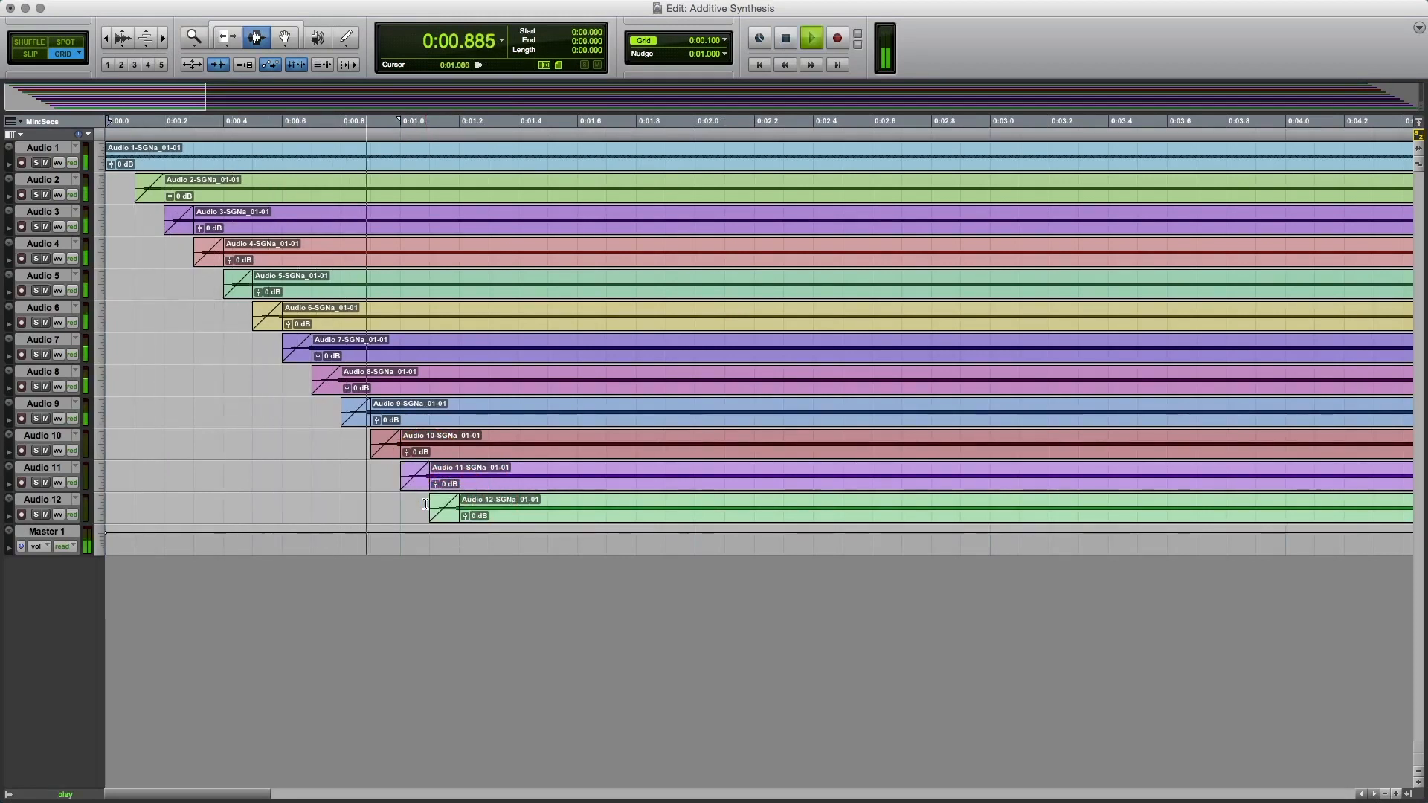
{"action": "key", "text": "space"}
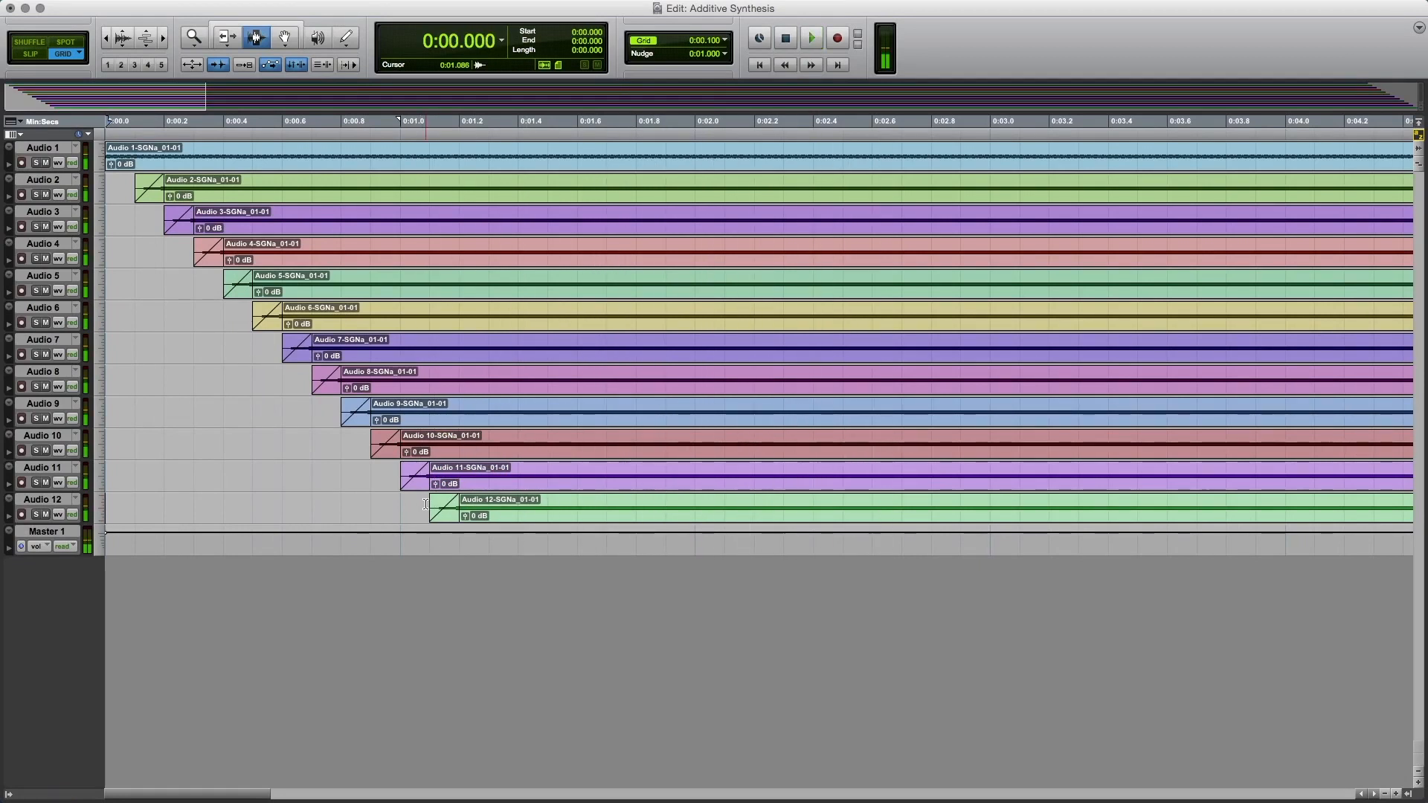
{"action": "key", "text": "space"}
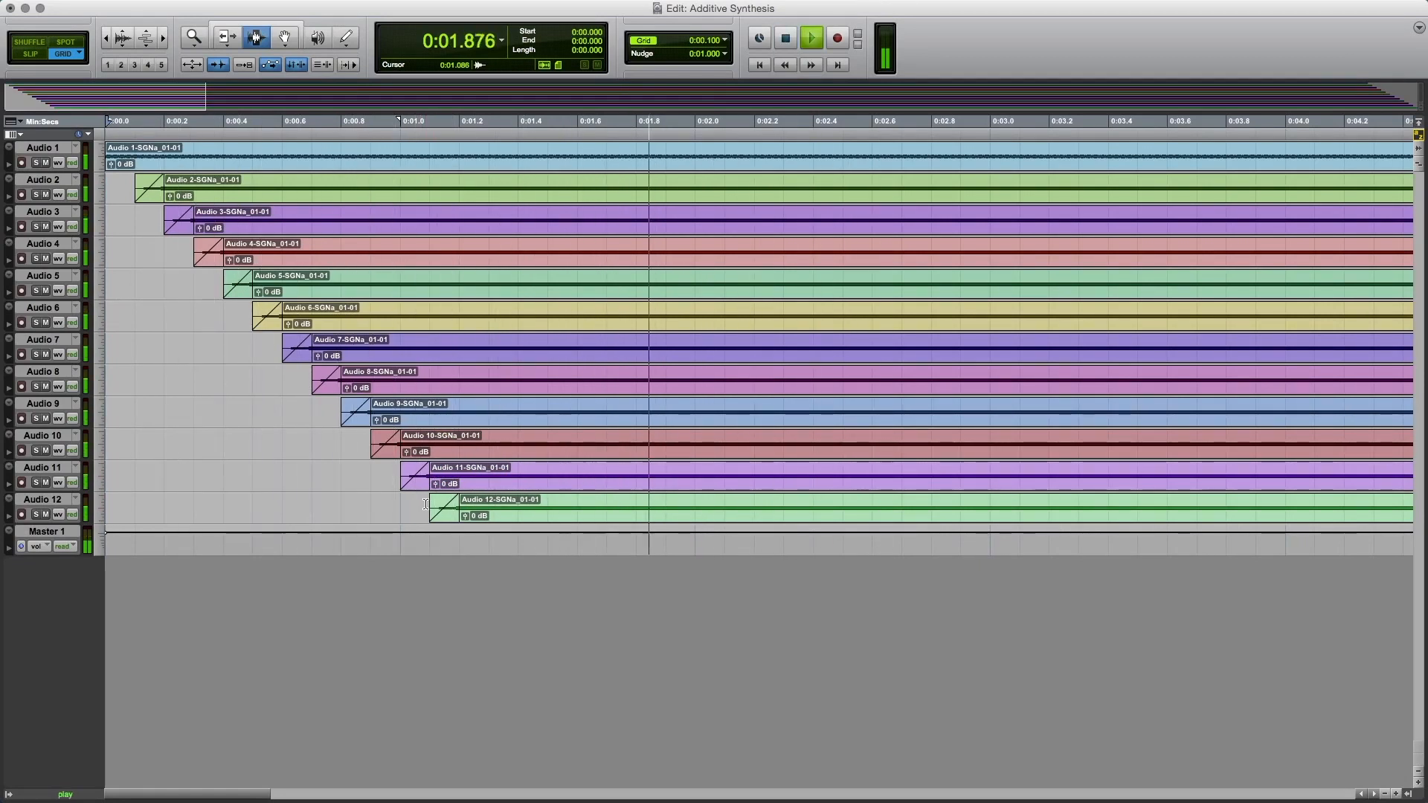
{"action": "key", "text": "space"}
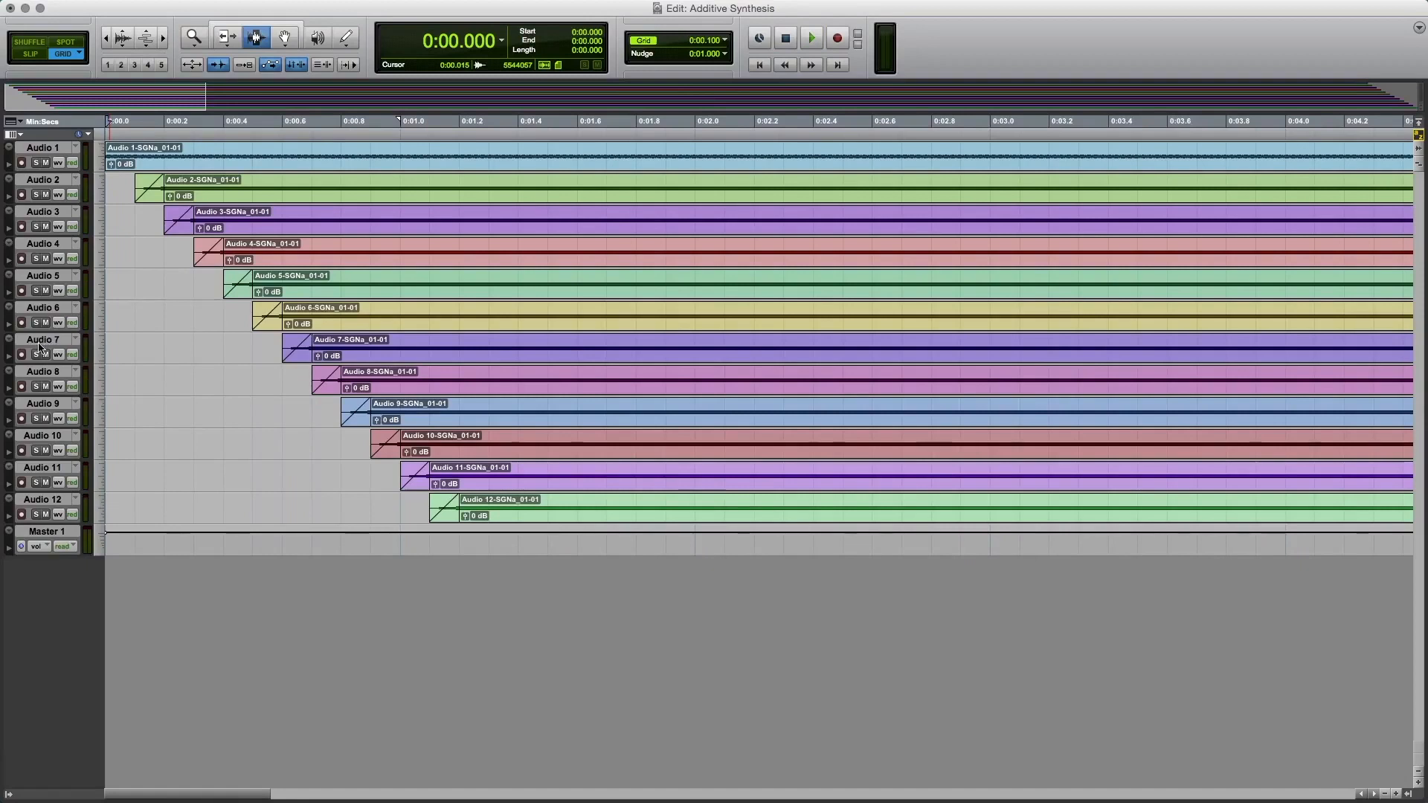
Step: Solo Audio 4 to Audio 8 one after another during playback, then solo Audio 7 again and stop
{"action": "left_click", "coordinate": [36, 258]}
{"action": "key", "text": "space"}
{"action": "left_click", "coordinate": [35, 290]}
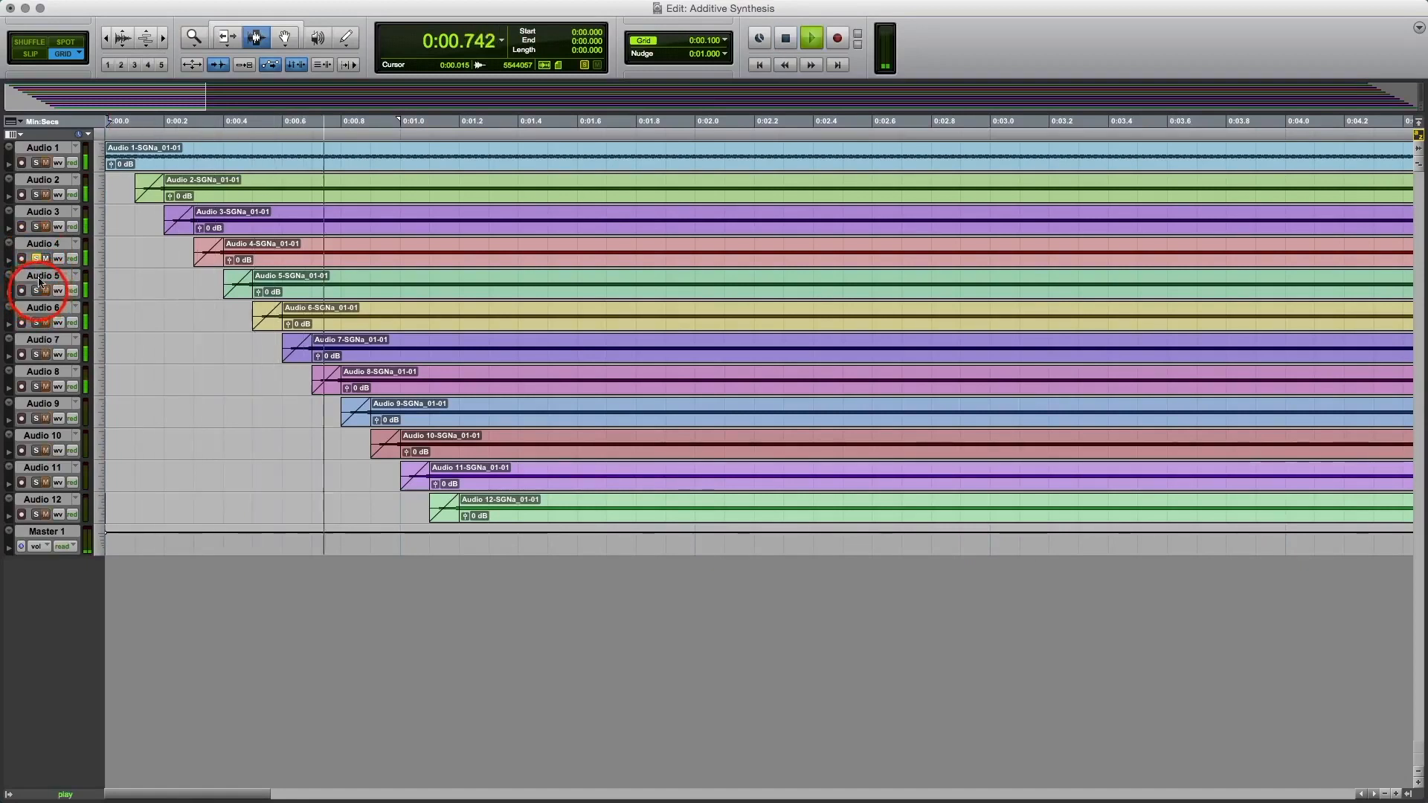
{"action": "left_click", "coordinate": [36, 323]}
{"action": "left_click", "coordinate": [36, 355]}
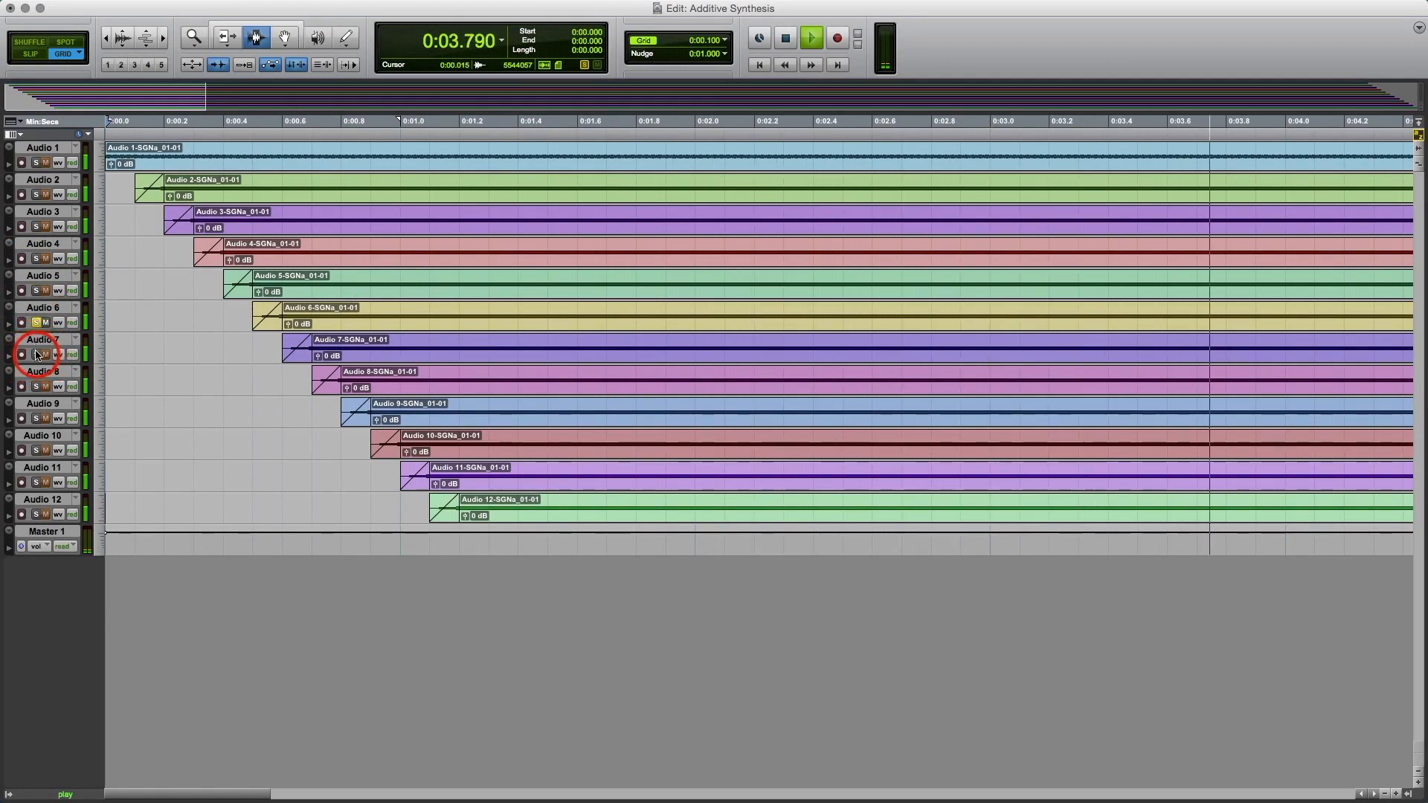
{"action": "left_click", "coordinate": [36, 386]}
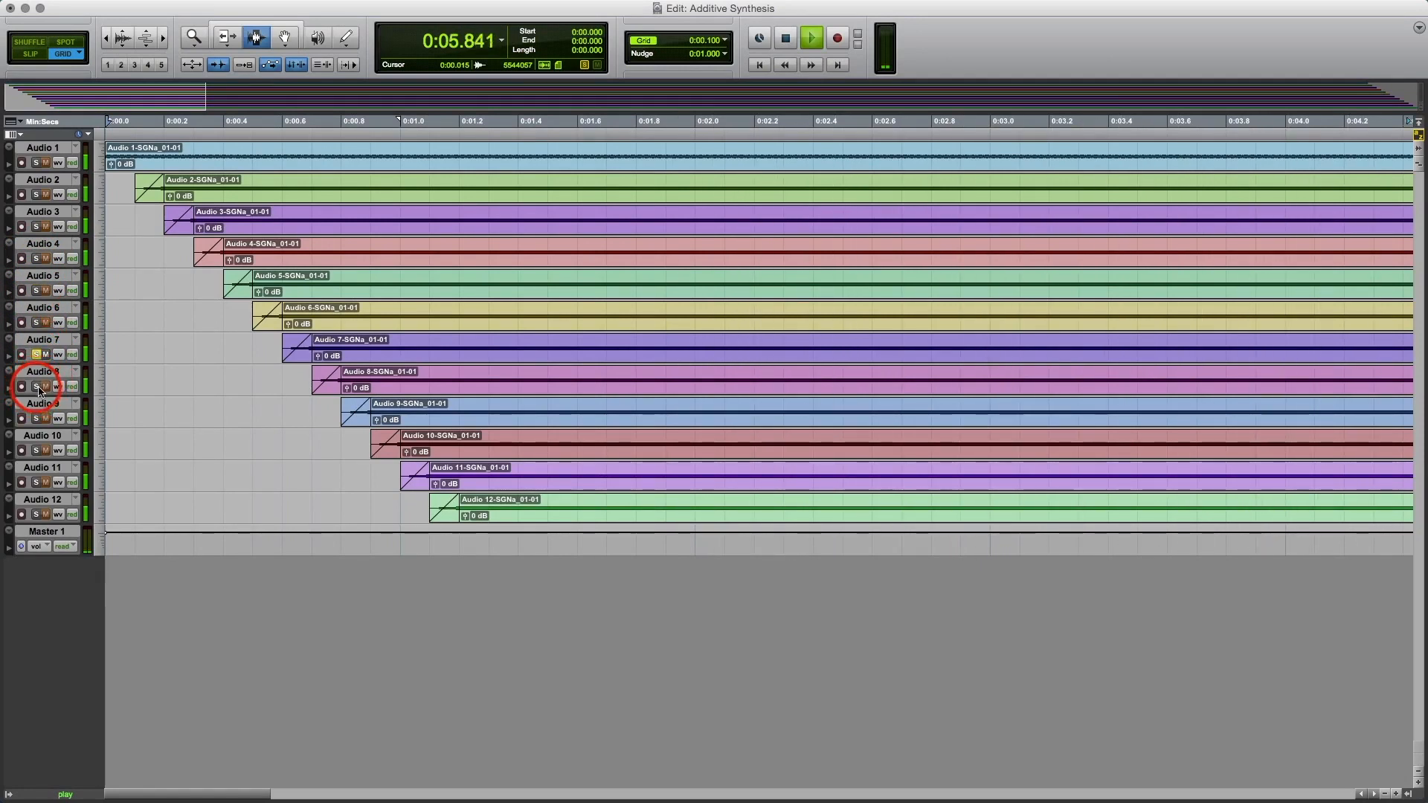
{"action": "left_click", "coordinate": [37, 355]}
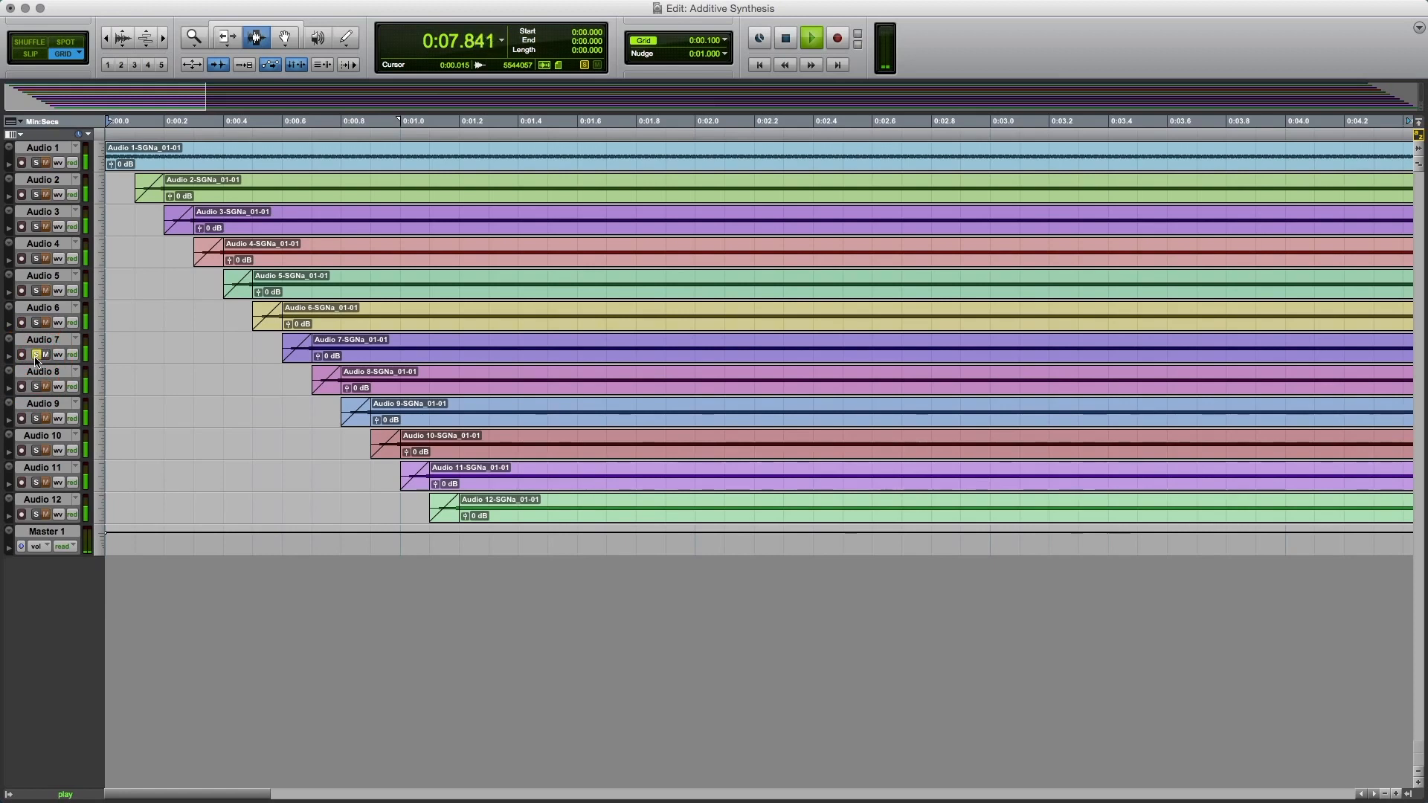
{"action": "key", "text": "space"}
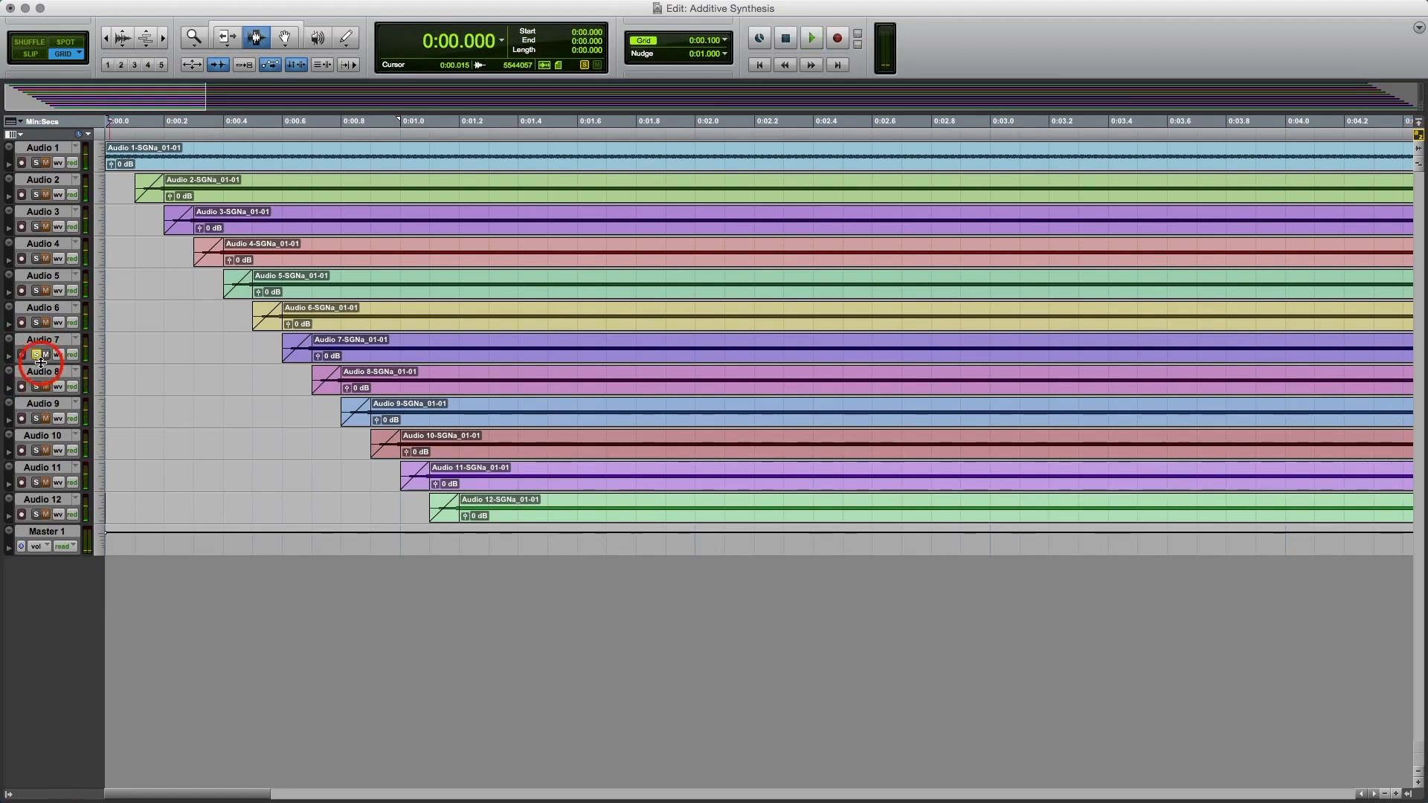
Step: Enlarge the Audio 7 track's height and switch its track view to volume
{"action": "left_click_drag", "start_coordinate": [41, 365], "coordinate": [65, 455]}
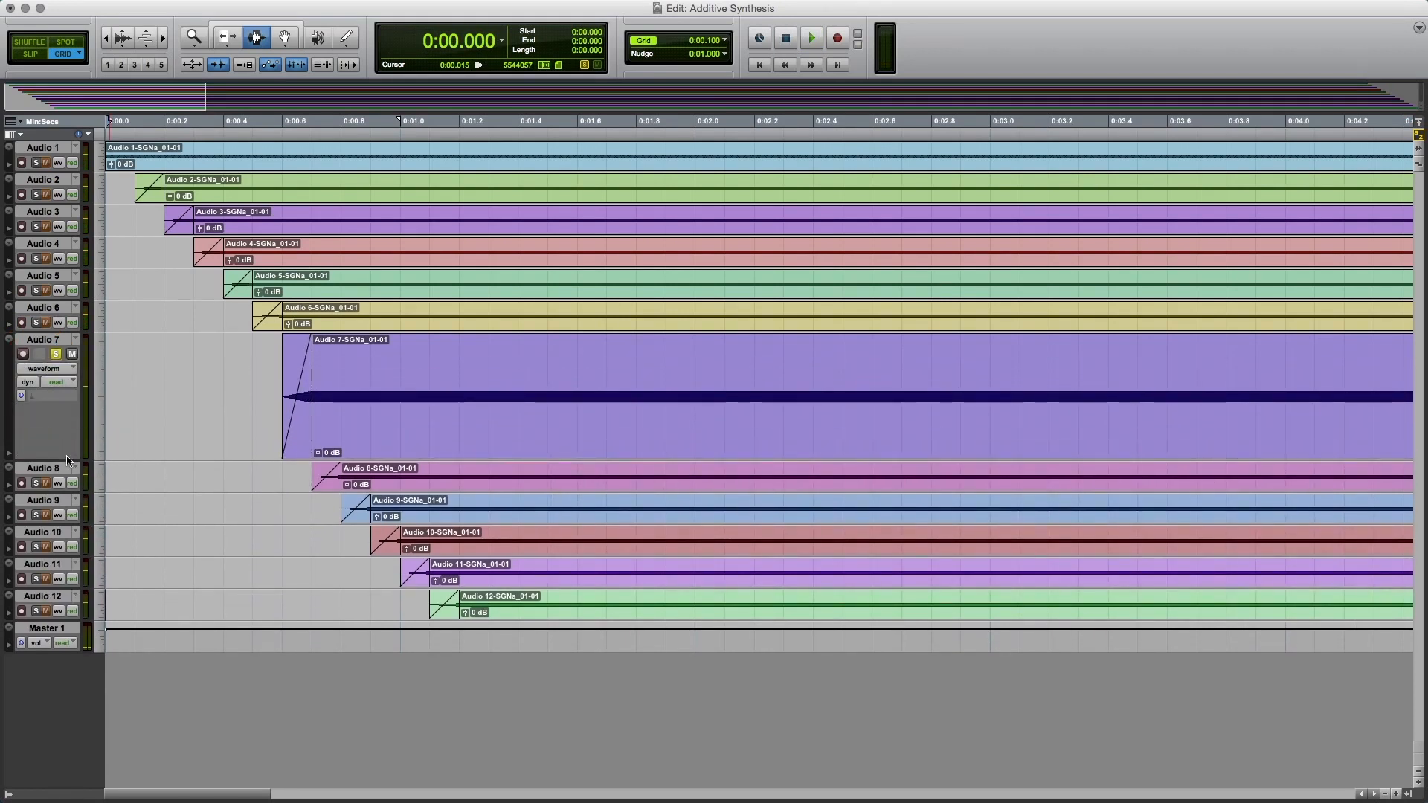
{"action": "left_click", "coordinate": [44, 369]}
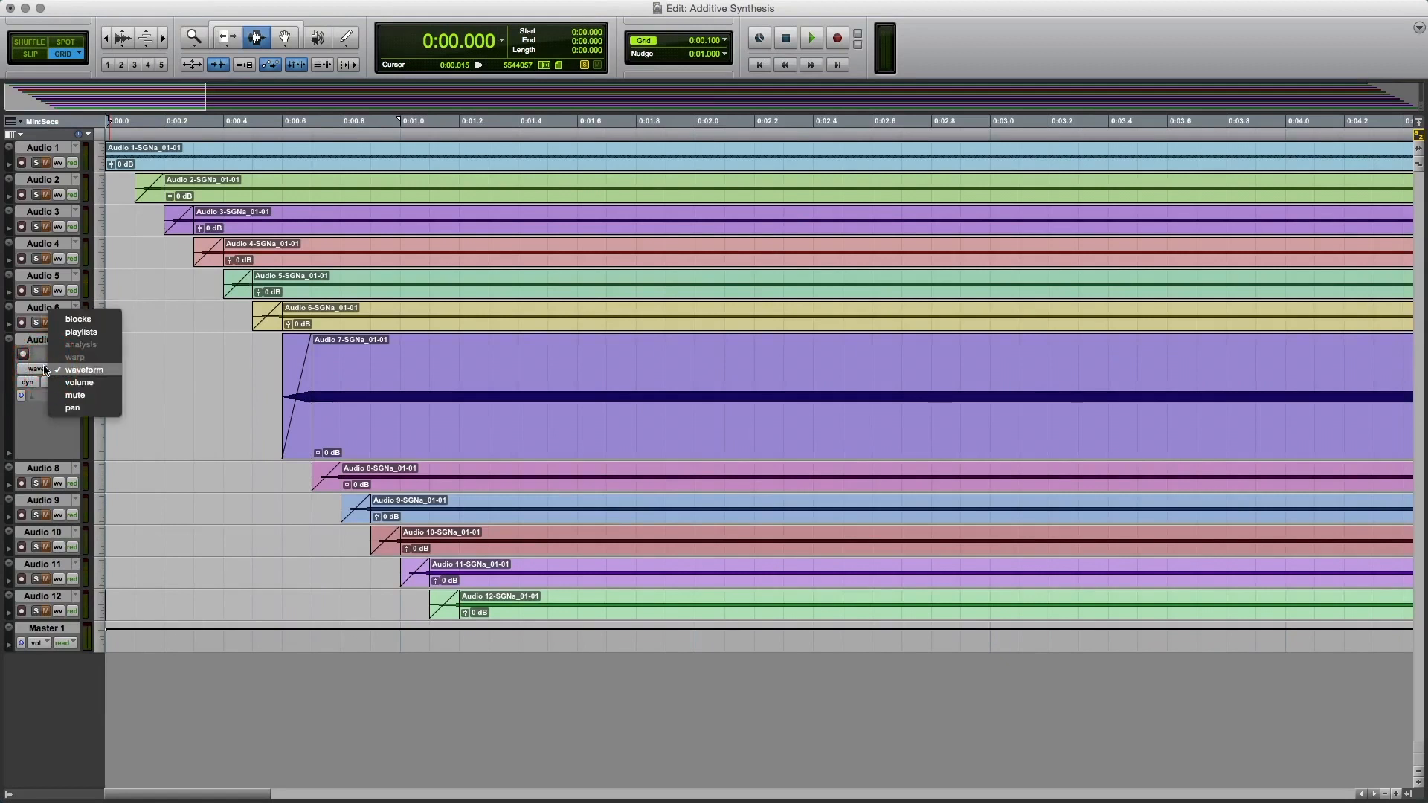
{"action": "left_click", "coordinate": [66, 383]}
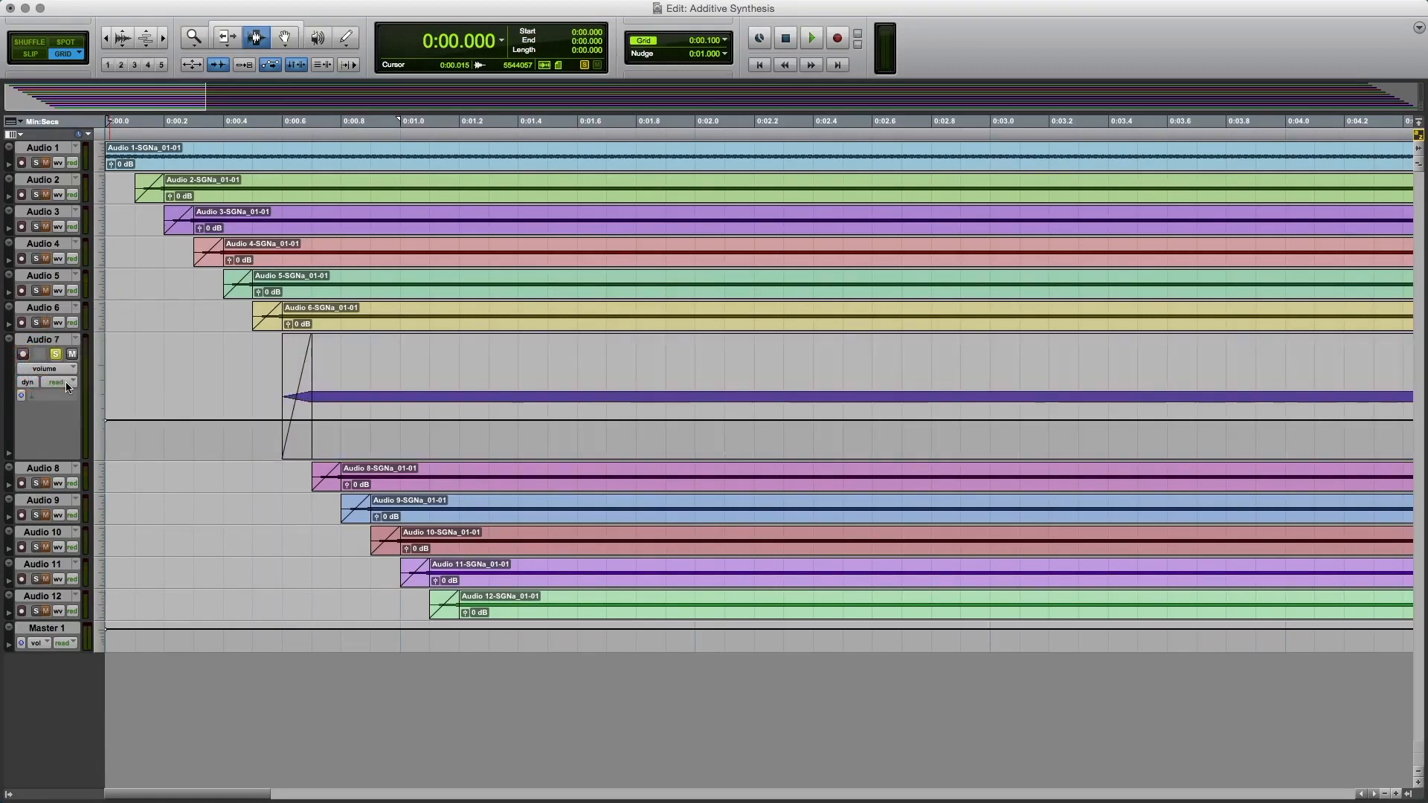
Step: Draw a zigzag of volume breakpoints on Audio 7 every 100 ms from 0:00.700 to 0:01.100, alternating between maximum and minimum
{"action": "left_click", "coordinate": [279, 46]}
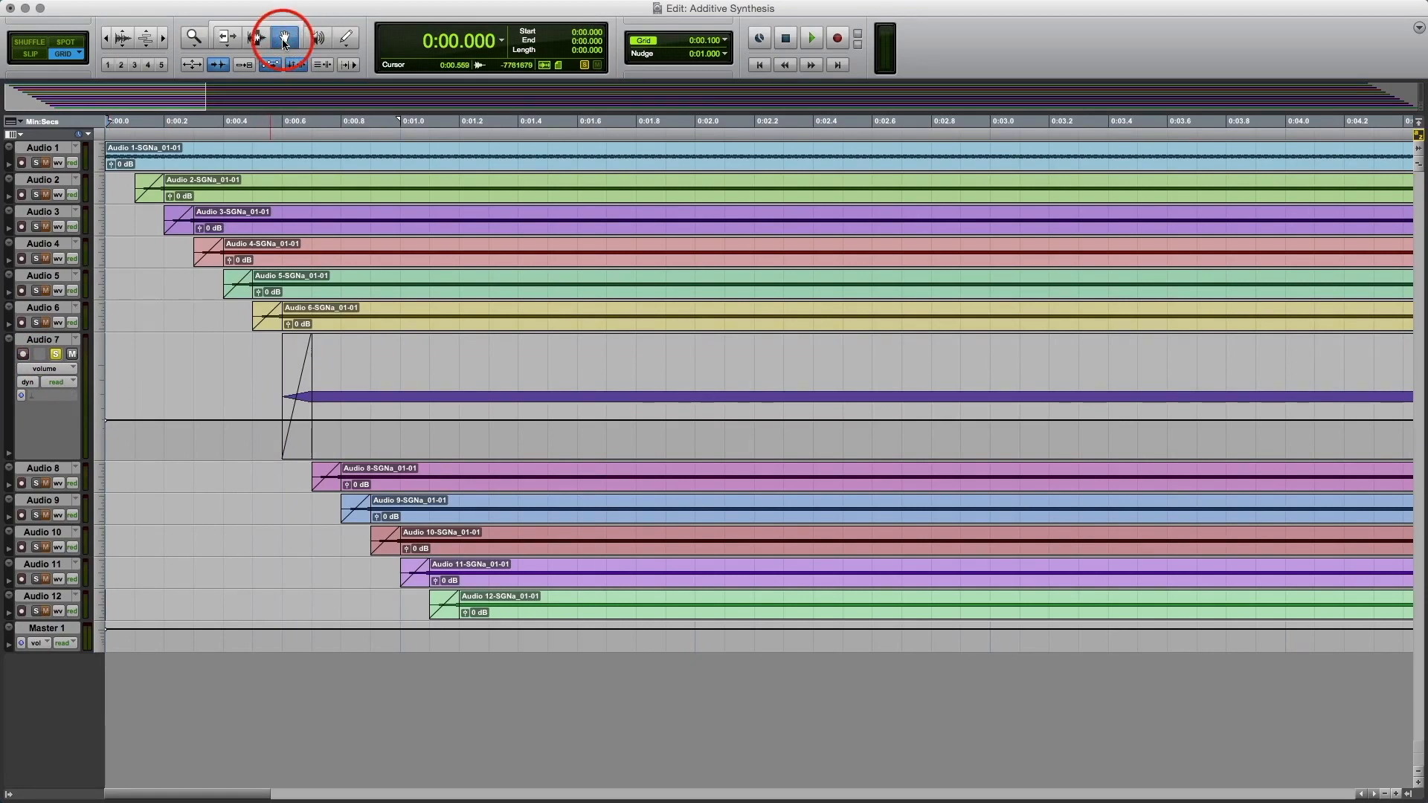
{"action": "left_click", "coordinate": [313, 421]}
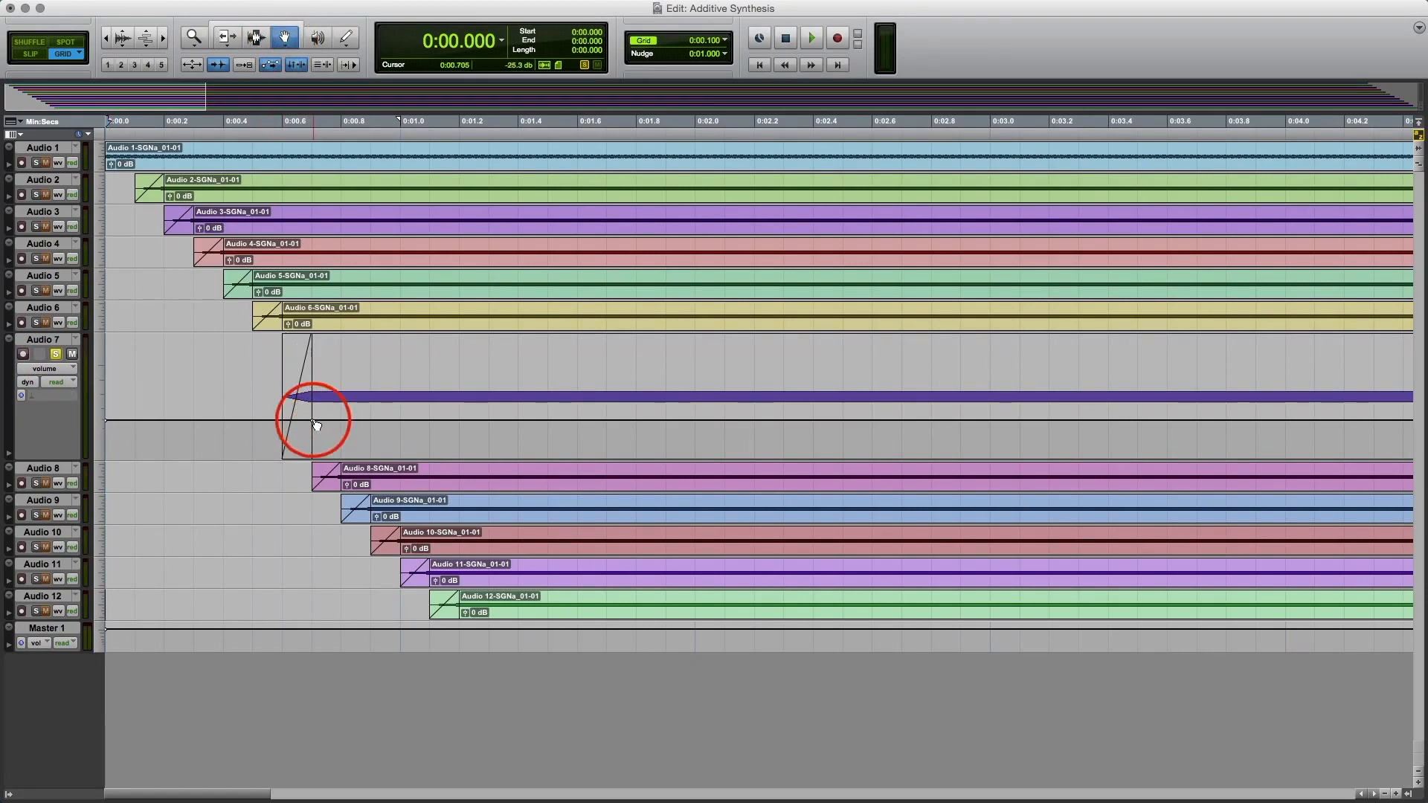
{"action": "left_click", "coordinate": [339, 423]}
{"action": "left_click_drag", "start_coordinate": [340, 420], "coordinate": [429, 456]}
{"action": "left_click", "coordinate": [398, 455]}
{"action": "left_click", "coordinate": [430, 335]}
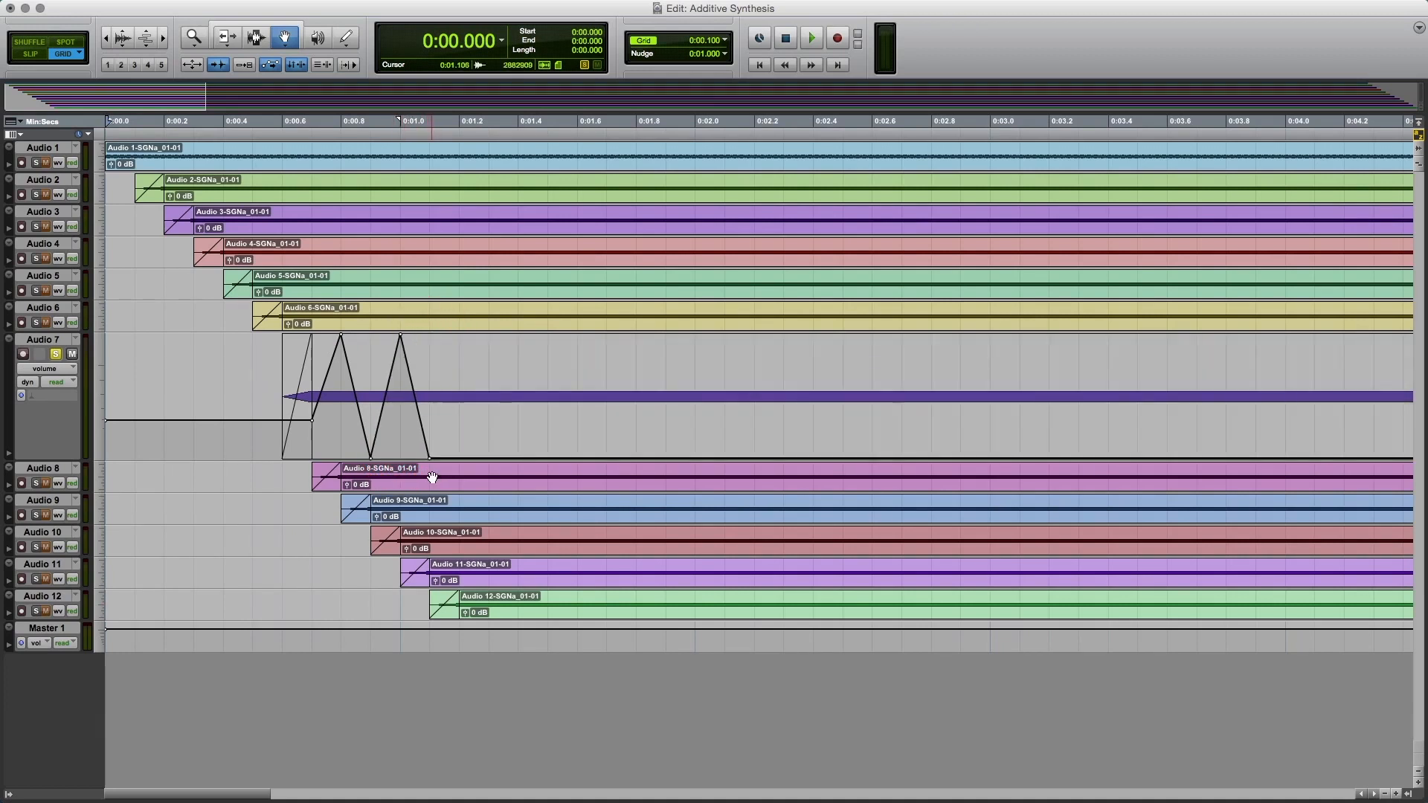
Step: Unsolo Audio 7 and play the full mix to audition its volume automation
{"action": "left_click", "coordinate": [56, 356]}
{"action": "key", "text": "space"}
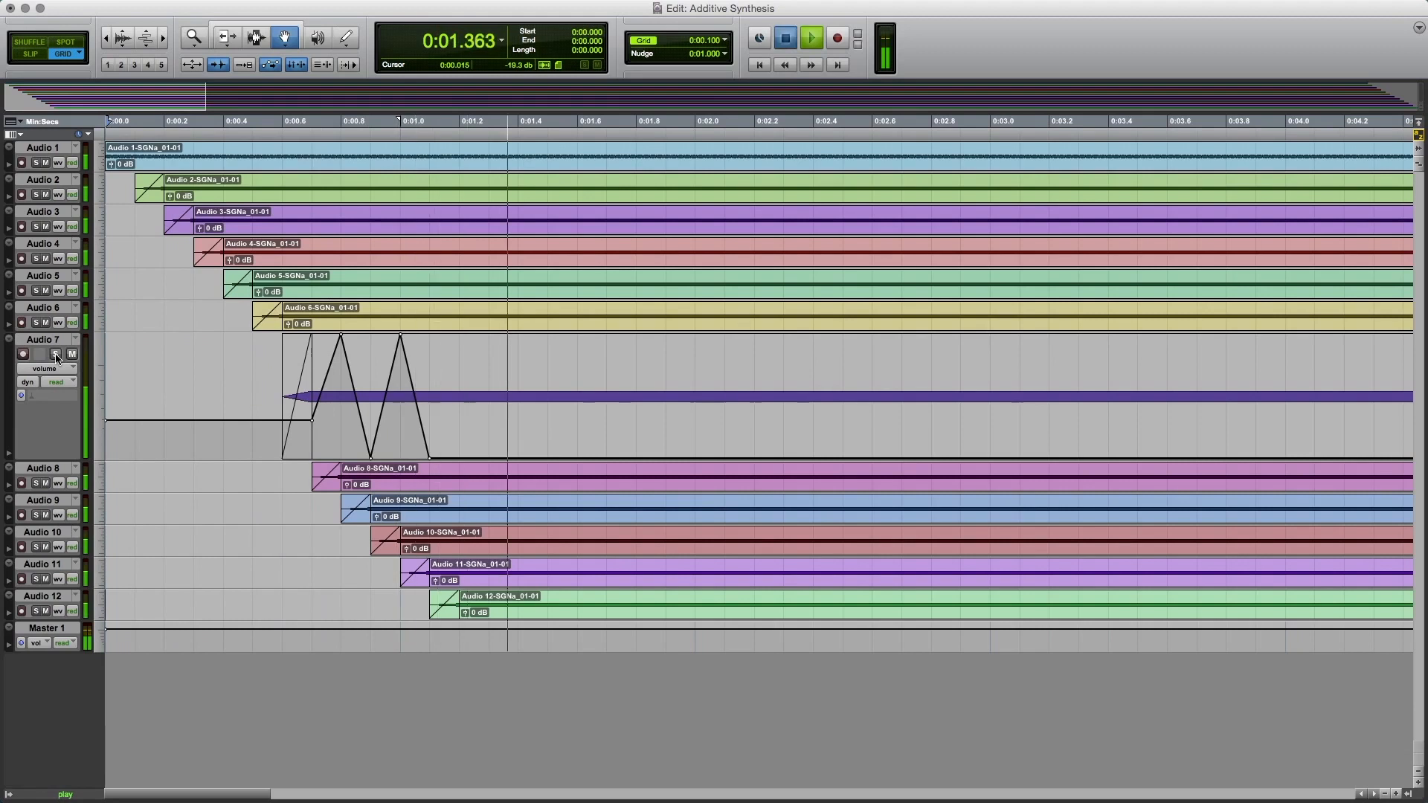
{"action": "key", "text": "space"}
Step: Select Audio 7's volume zigzag from 0:00.700 to 0:01.100 and duplicate it repeatedly until the copies reach 0:38.300
{"action": "key", "text": "F7"}
{"action": "left_click_drag", "start_coordinate": [309, 369], "coordinate": [419, 386]}
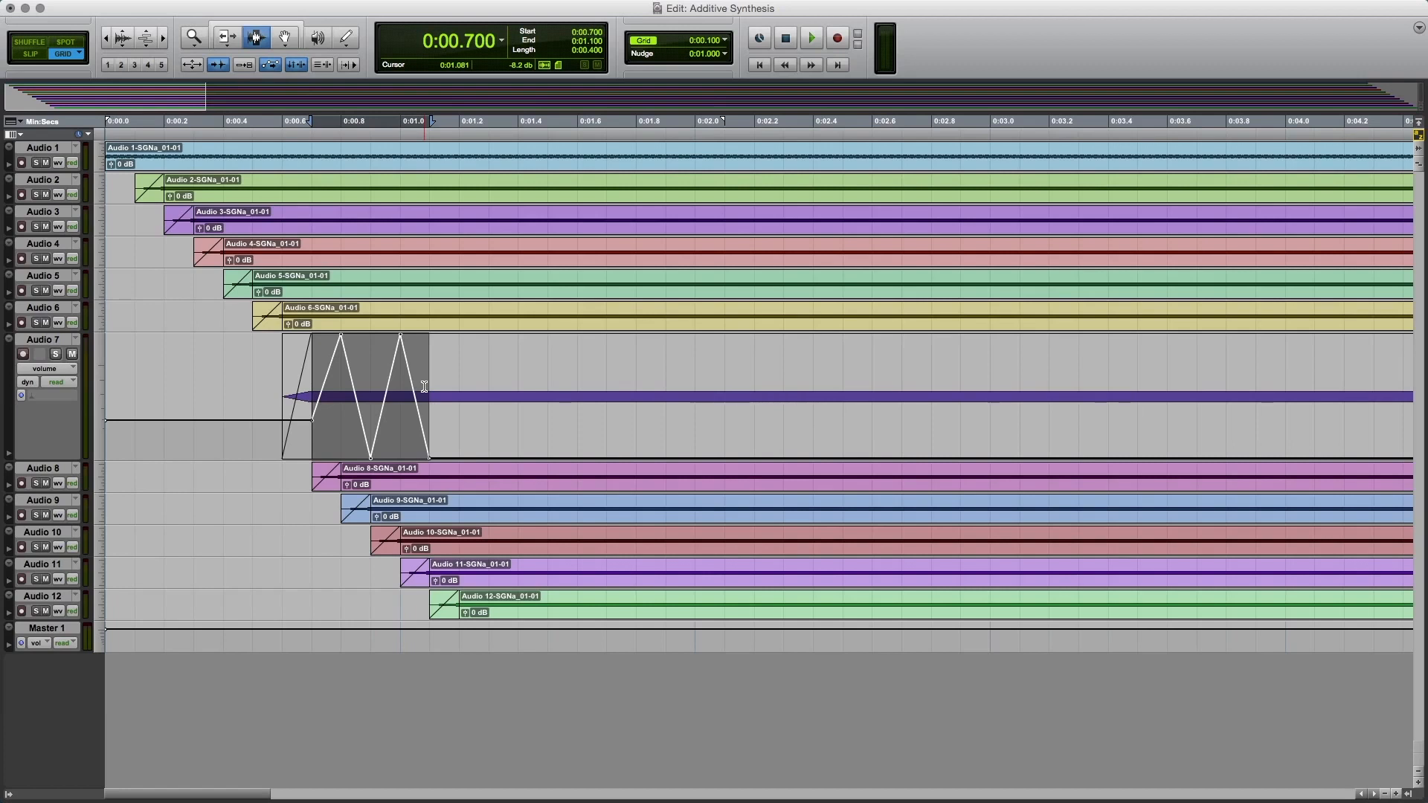
{"action": "key", "text": "super+d"}
{"action": "key", "text": "super+d"}
{"action": "key", "text": "super+d"}
{"action": "key", "text": "super+d"}
{"action": "key", "text": "super+d"}
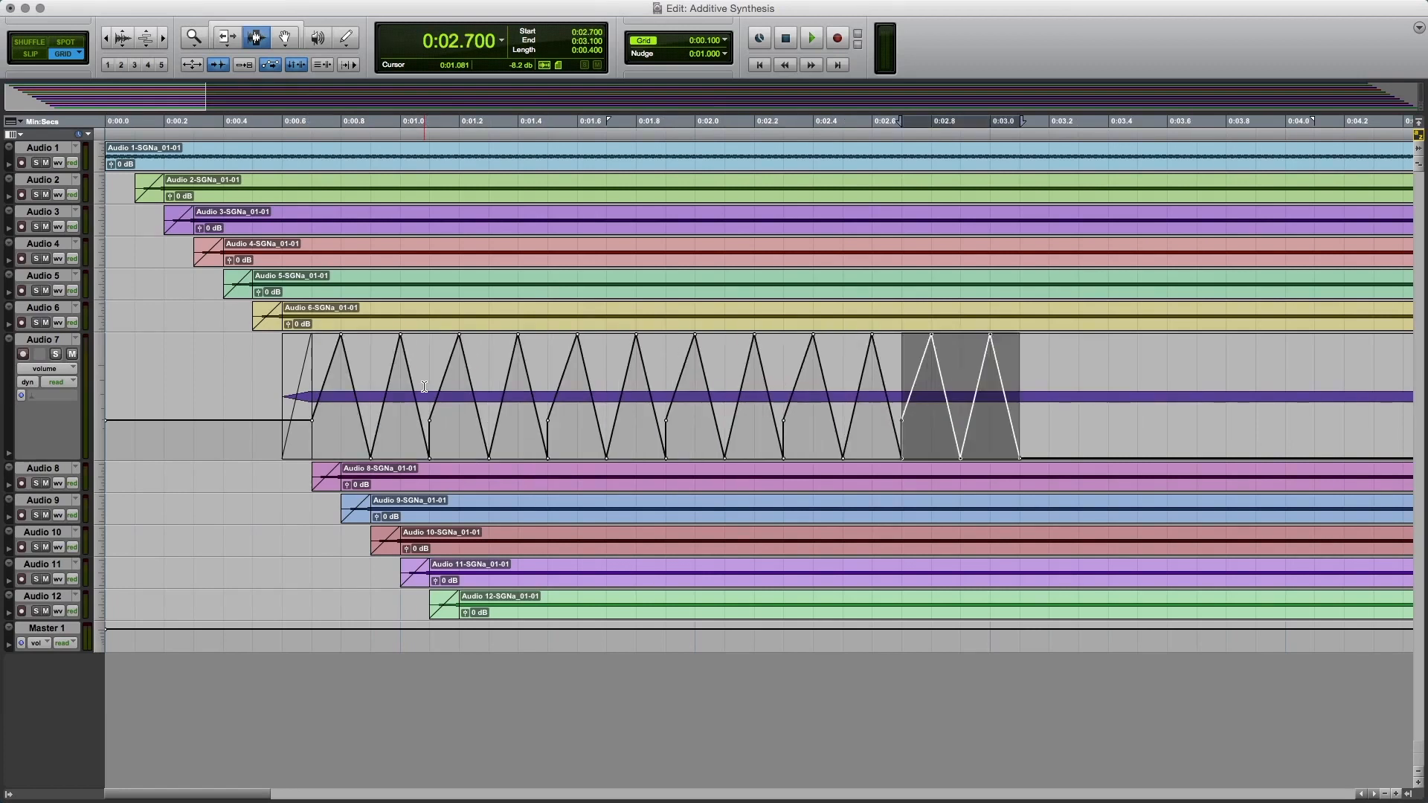
{"action": "key", "text": "super+d"}
{"action": "double_click", "coordinate": [195, 38]}
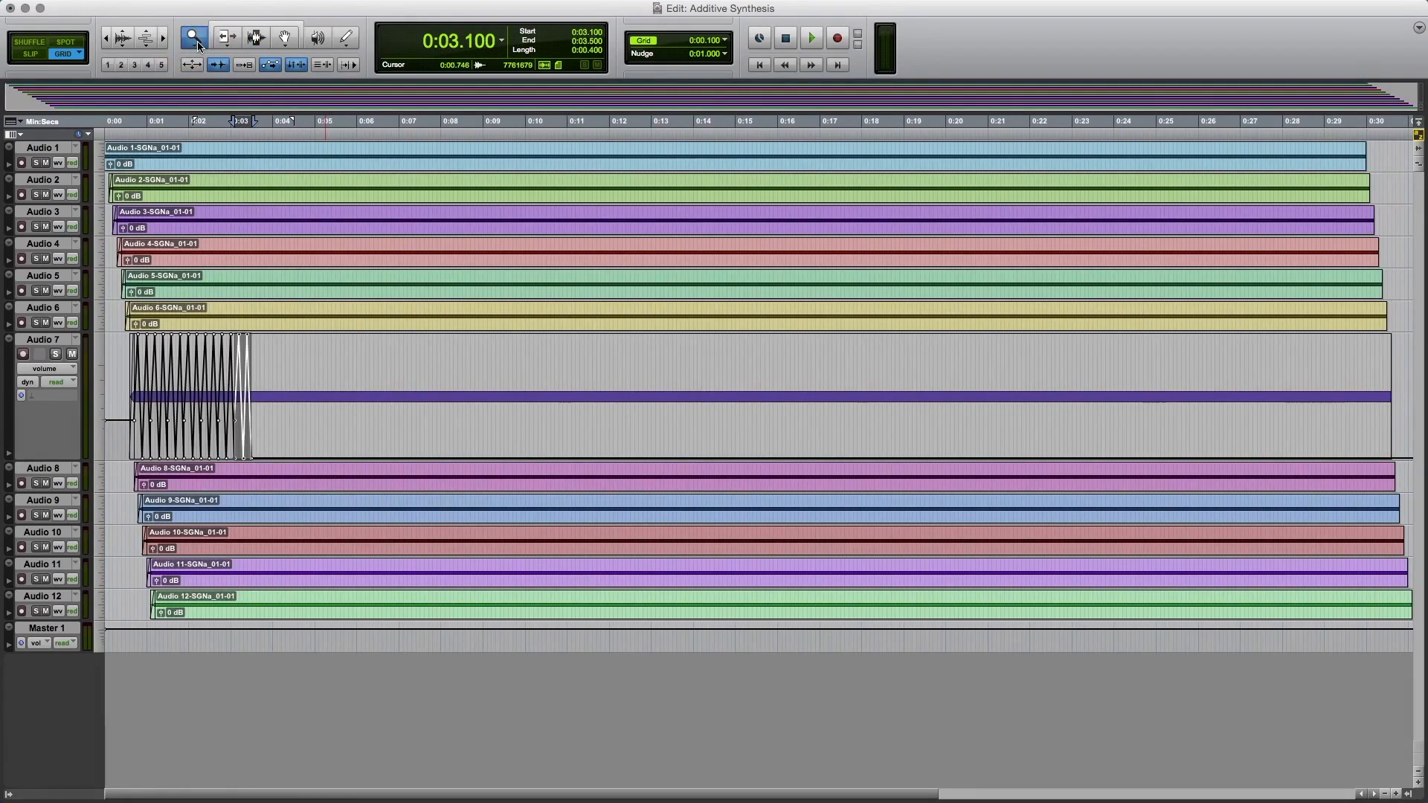
{"action": "key", "text": "super+d"}
{"action": "key", "text": "super+d"}
{"action": "key", "text": "super+d"}
{"action": "key", "text": "super+d"}
{"action": "key", "text": "super+d"}
{"action": "key", "text": "super+d"}
{"action": "key", "text": "super+d"}
{"action": "key", "text": "super+d"}
{"action": "key", "text": "super+d"}
{"action": "key", "text": "super+d"}
{"action": "key", "text": "super+d"}
{"action": "key", "text": "super+d"}
{"action": "key", "text": "super+d"}
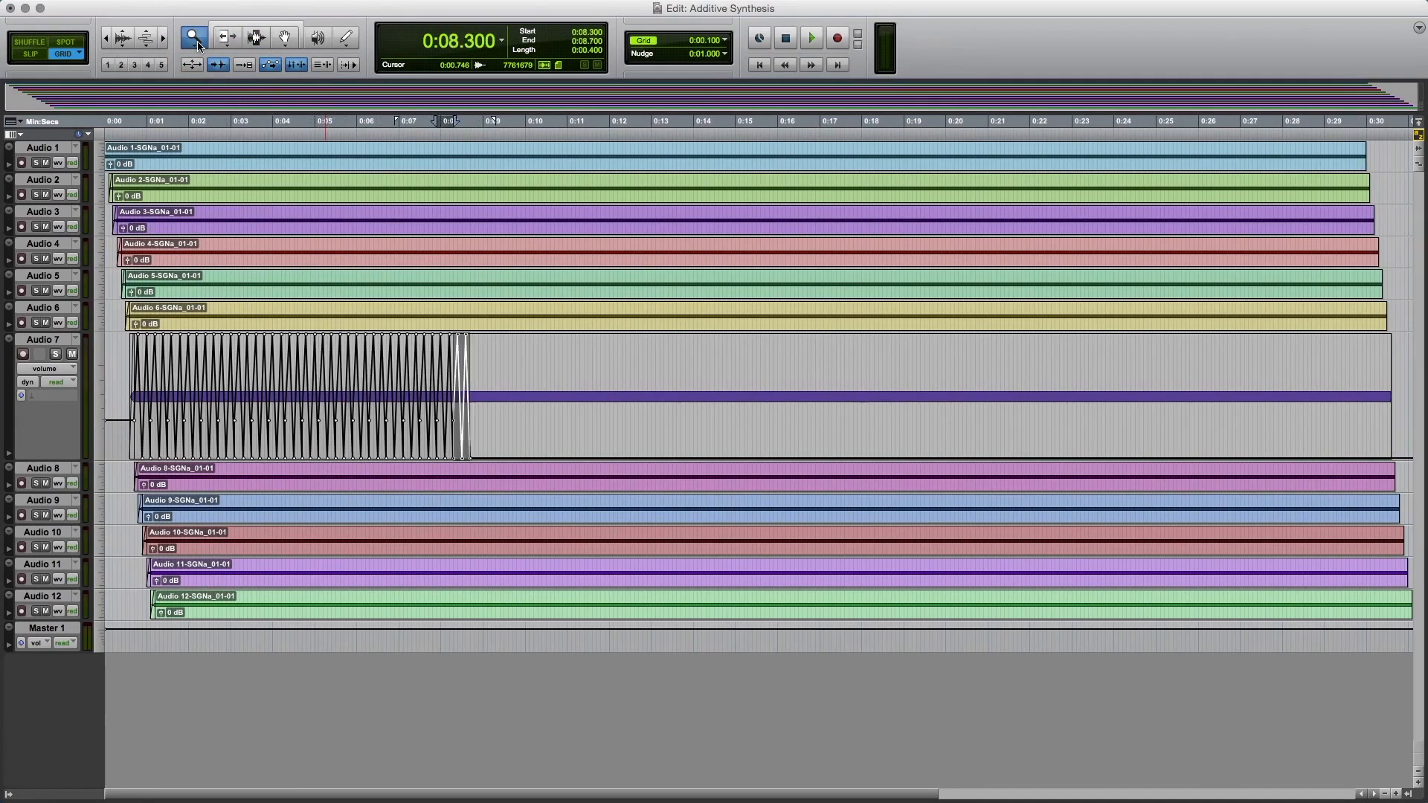
{"action": "key", "text": "super+d"}
{"action": "key", "text": "super+d"}
{"action": "key", "text": "super+d"}
{"action": "key", "text": "super+d"}
{"action": "key", "text": "super+d"}
{"action": "key", "text": "super+d"}
{"action": "key", "text": "super+d"}
{"action": "key", "text": "super+d"}
{"action": "key", "text": "super+d"}
{"action": "key", "text": "super+d"}
{"action": "key", "text": "super+d"}
{"action": "key", "text": "super+d"}
{"action": "key", "text": "super+d"}
{"action": "key", "text": "super+d"}
{"action": "key", "text": "super+d"}
{"action": "key", "text": "super+d"}
{"action": "key", "text": "super+d"}
{"action": "key", "text": "super+d"}
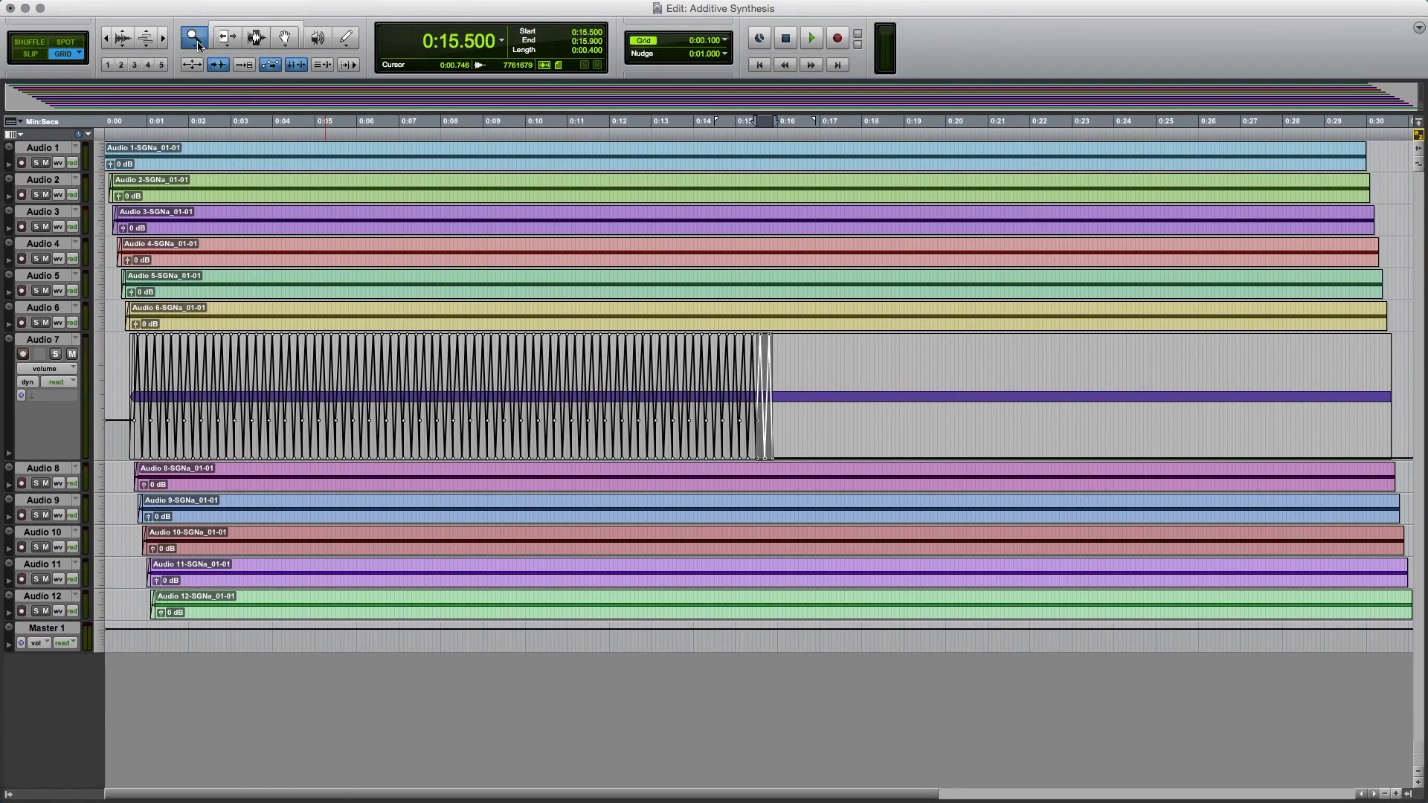
{"action": "key", "text": "super+d"}
{"action": "key", "text": "super+d"}
{"action": "key", "text": "super+d"}
{"action": "key", "text": "super+d"}
{"action": "key", "text": "super+d"}
{"action": "key", "text": "super+d"}
{"action": "key", "text": "super+d"}
{"action": "key", "text": "super+d"}
{"action": "key", "text": "super+d"}
{"action": "key", "text": "super+d"}
{"action": "key", "text": "super+d"}
{"action": "key", "text": "super+d"}
{"action": "key", "text": "super+d"}
{"action": "key", "text": "super+d"}
{"action": "key", "text": "super+d"}
{"action": "key", "text": "super+d"}
{"action": "key", "text": "super+d"}
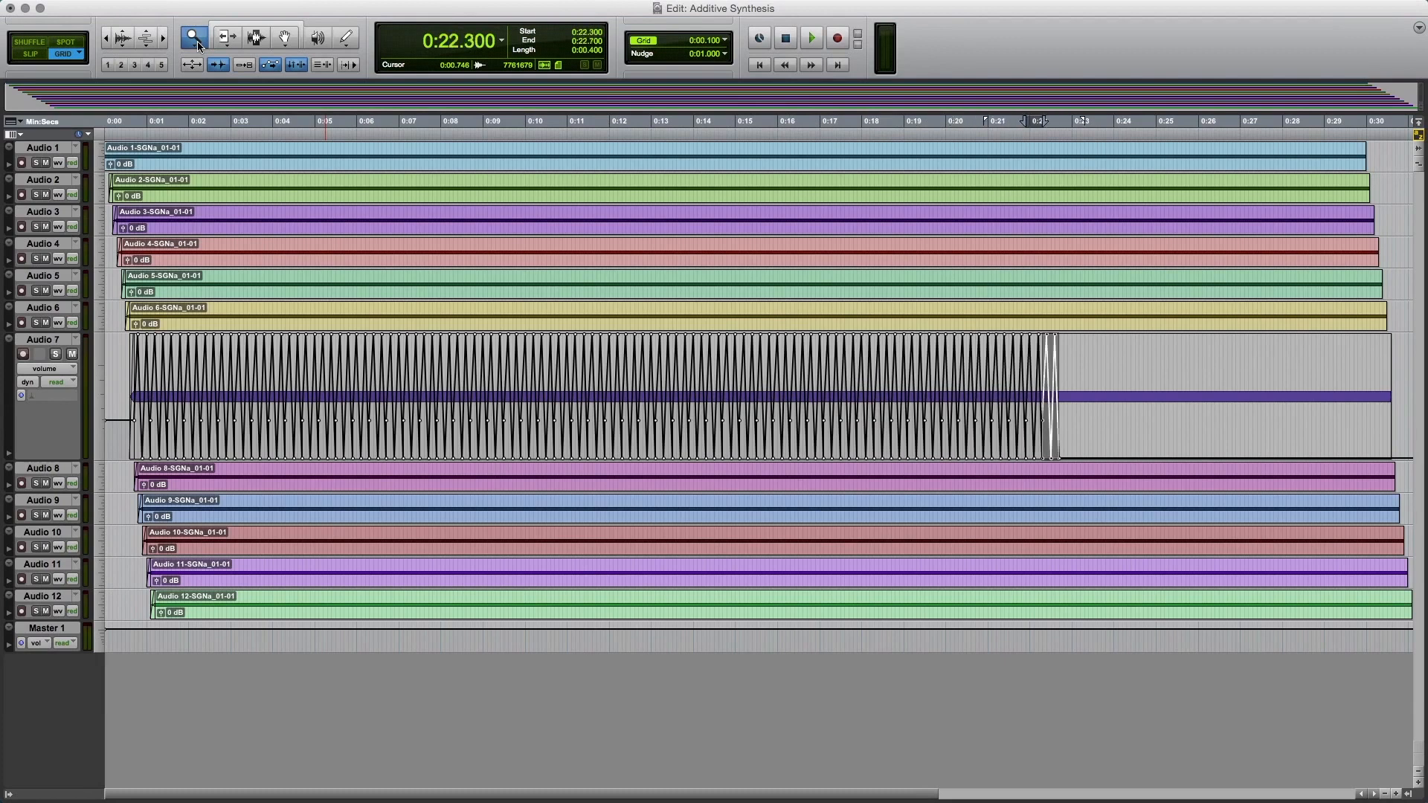
{"action": "key", "text": "super+d"}
{"action": "key", "text": "super+d"}
{"action": "key", "text": "super+d"}
{"action": "key", "text": "super+d"}
{"action": "key", "text": "super+d"}
{"action": "key", "text": "super+d"}
{"action": "key", "text": "super+d"}
{"action": "key", "text": "super+d"}
{"action": "key", "text": "super+d"}
{"action": "key", "text": "super+d"}
{"action": "key", "text": "super+d"}
{"action": "key", "text": "super+d"}
{"action": "key", "text": "super+d"}
{"action": "key", "text": "super+d"}
{"action": "key", "text": "super+d"}
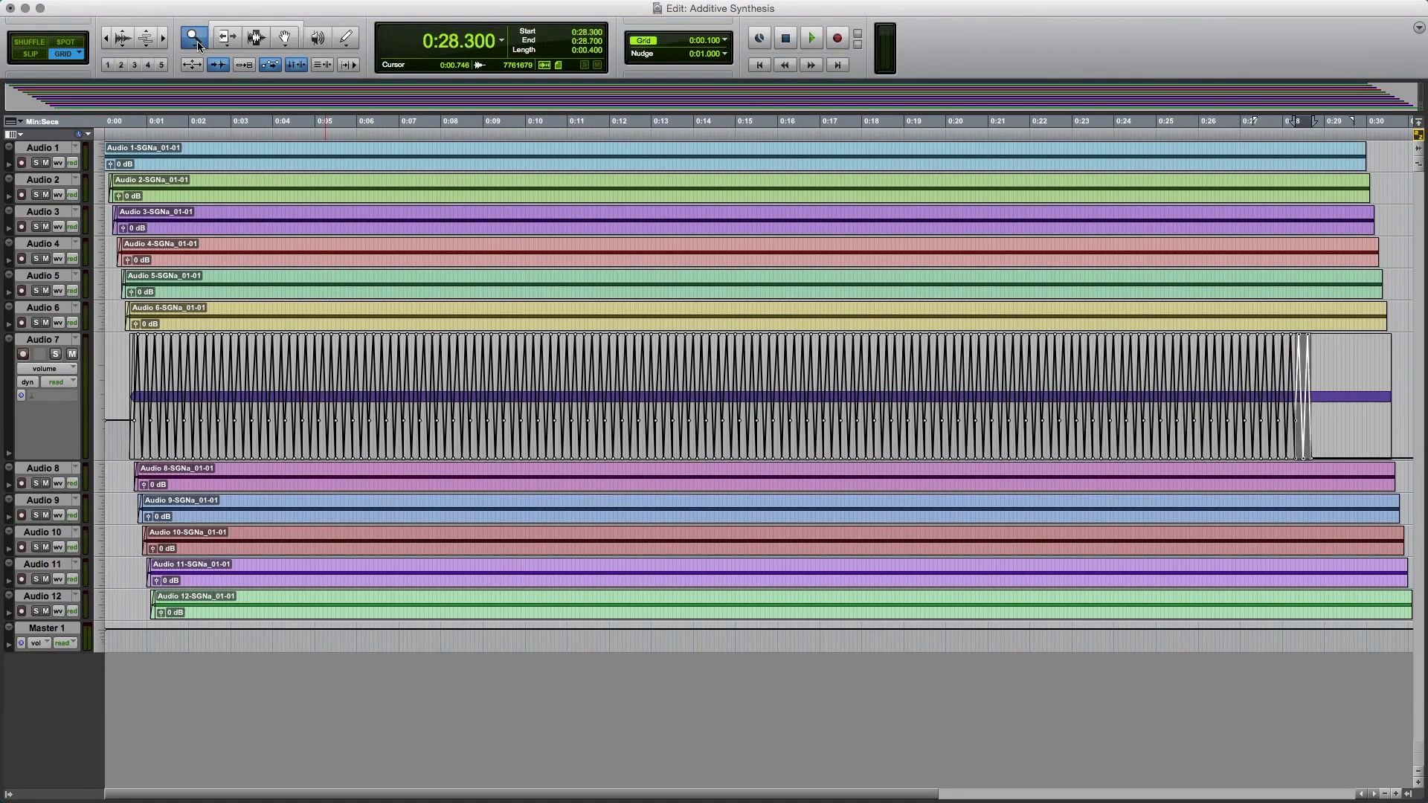
{"action": "key", "text": "super+d"}
{"action": "key", "text": "super+d"}
{"action": "key", "text": "super+d"}
{"action": "key", "text": "super+d"}
{"action": "key", "text": "super+d"}
{"action": "key", "text": "super+d"}
{"action": "key", "text": "super+d"}
{"action": "key", "text": "super+d"}
{"action": "key", "text": "super+d"}
{"action": "key", "text": "super+d"}
{"action": "key", "text": "super+d"}
{"action": "key", "text": "super+d"}
{"action": "key", "text": "super+d"}
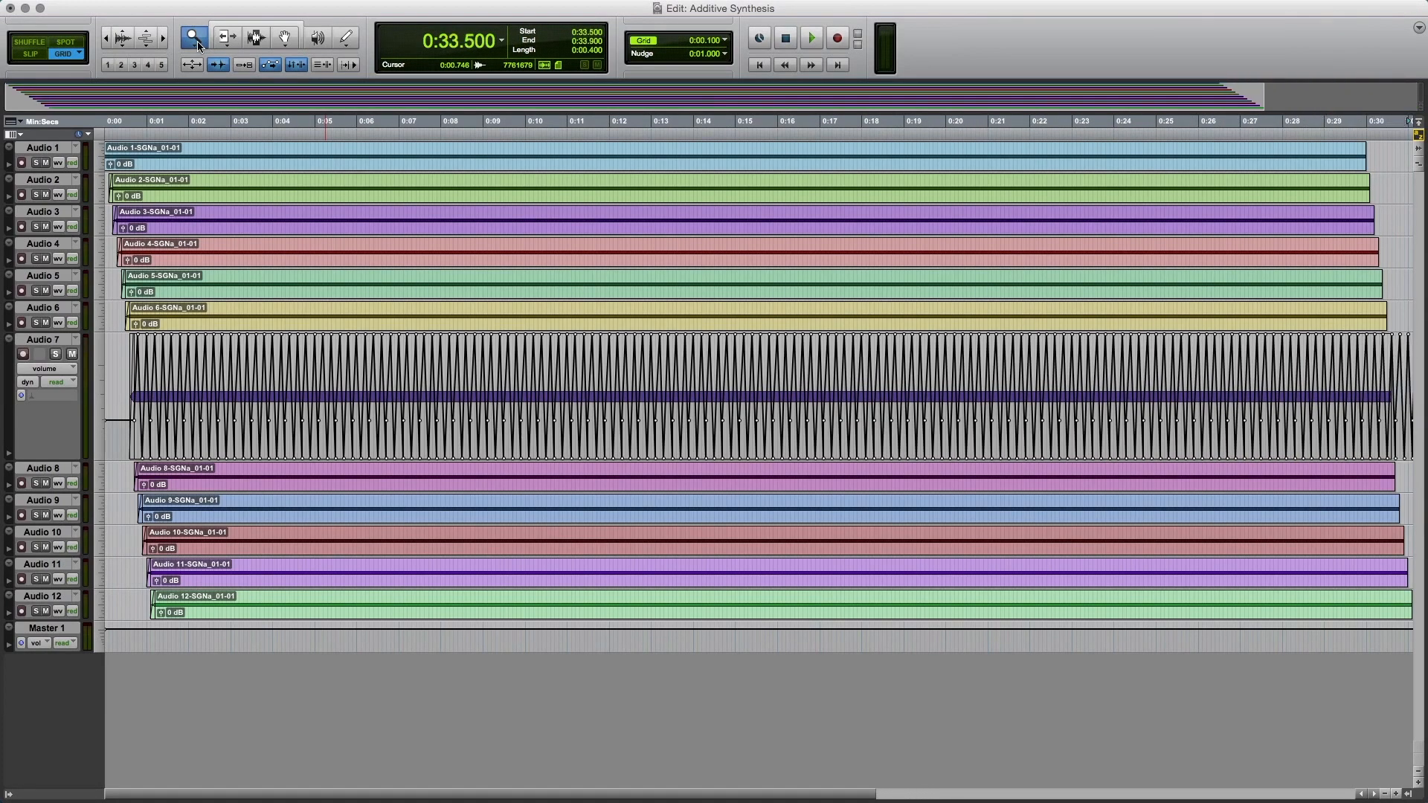
{"action": "key", "text": "super+d"}
{"action": "key", "text": "super+d"}
{"action": "key", "text": "super+d"}
{"action": "key", "text": "super+d"}
{"action": "key", "text": "super+d"}
{"action": "key", "text": "super+d"}
{"action": "key", "text": "super+d"}
{"action": "key", "text": "super+d"}
{"action": "key", "text": "super+d"}
{"action": "key", "text": "super+d"}
{"action": "key", "text": "super+d"}
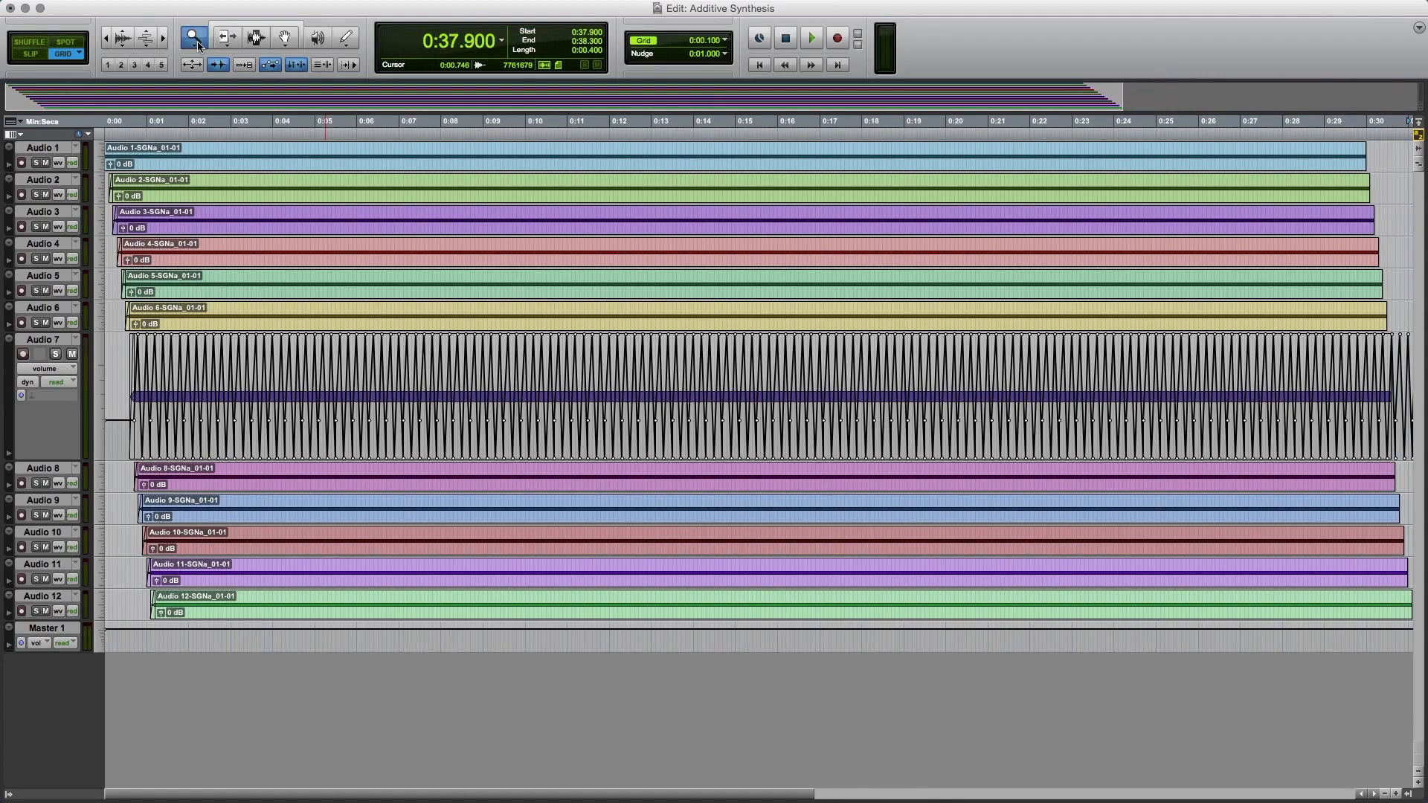
Step: Show the mixer and insert a mono Trim plug-in on the Audio 7 channel
{"action": "key", "text": "super+equal"}
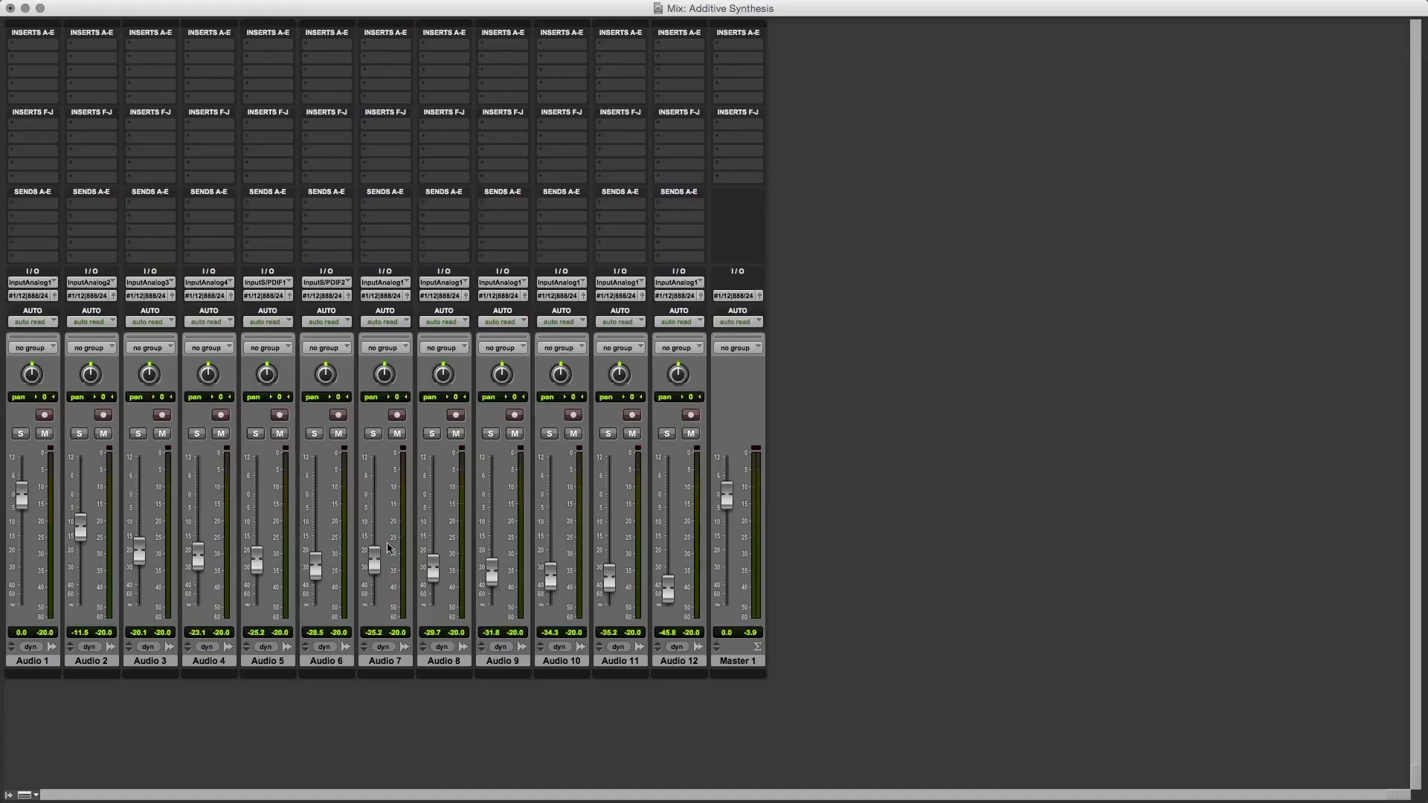
{"action": "left_click_drag", "start_coordinate": [374, 559], "coordinate": [388, 632]}
{"action": "left_click", "coordinate": [367, 97]}
{"action": "mouse_move", "coordinate": [417, 128]}
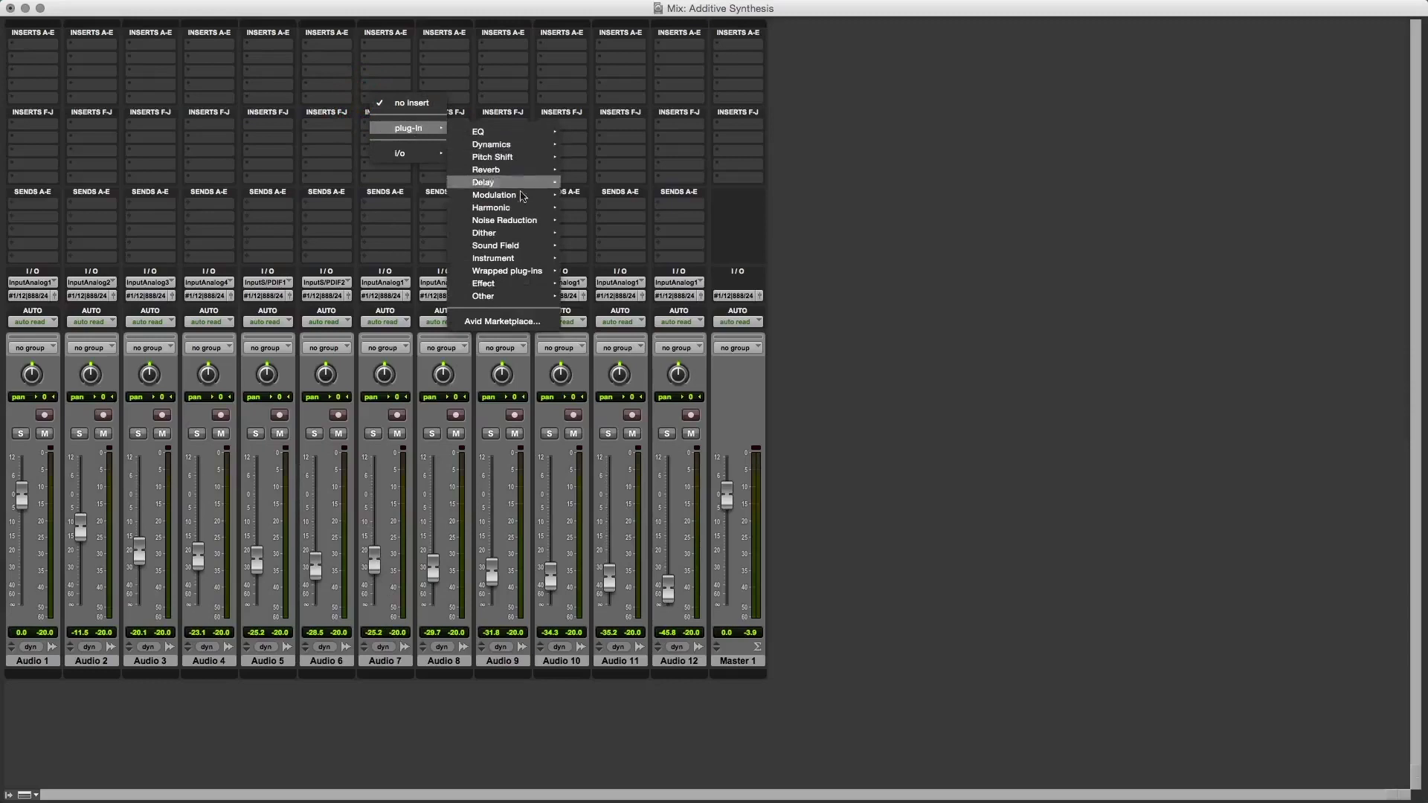
{"action": "mouse_move", "coordinate": [526, 296]}
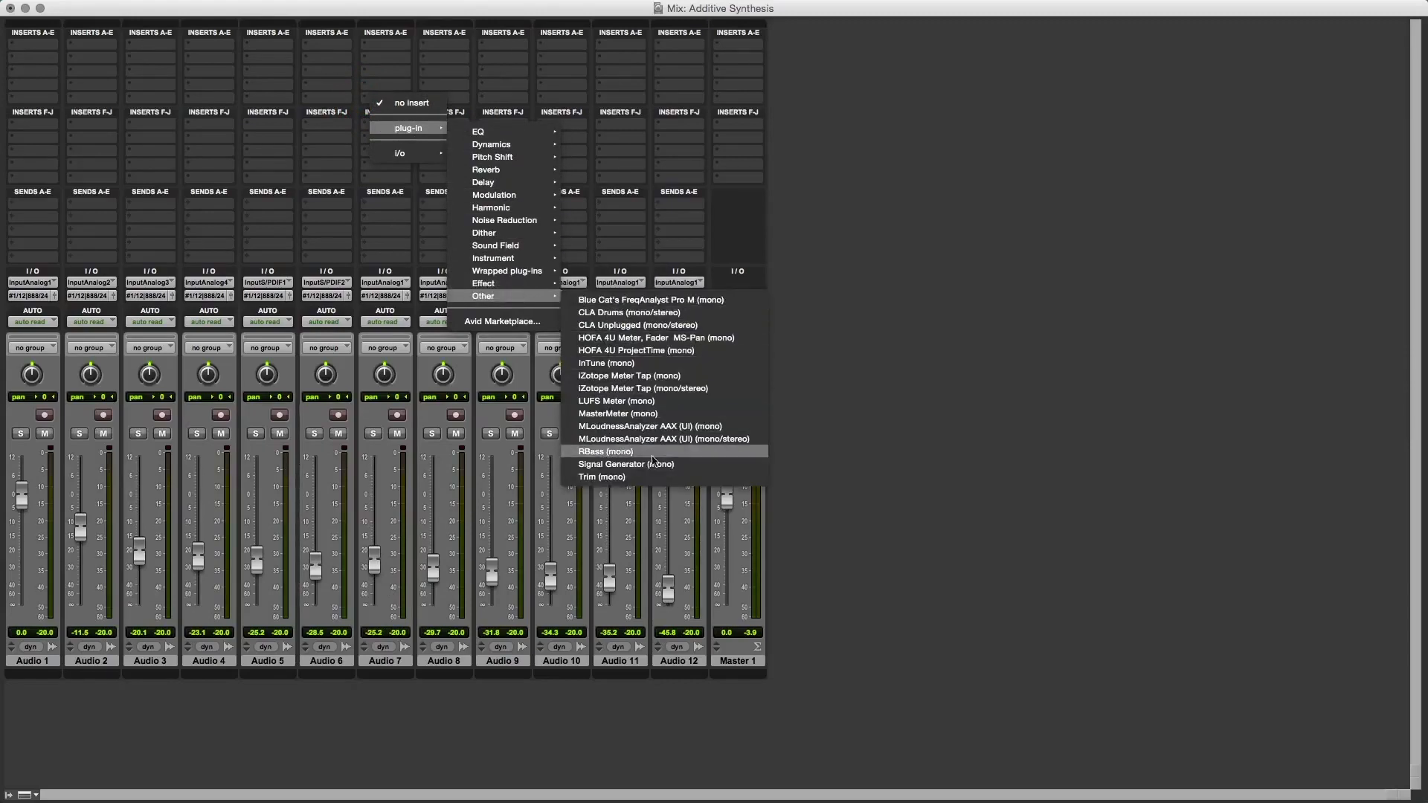
{"action": "left_click", "coordinate": [644, 478]}
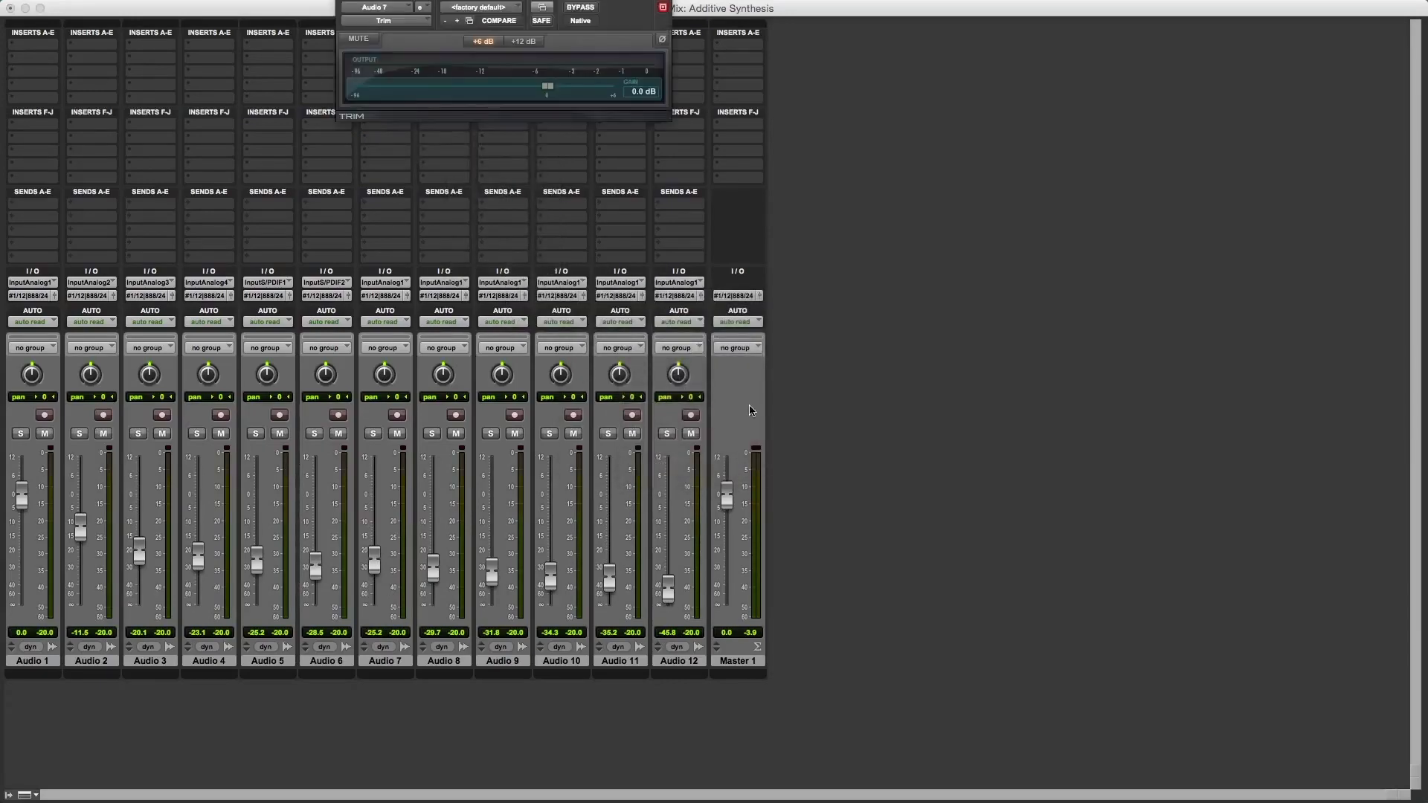
Step: Move the Trim plug-in window clear of the mixer channels and lower its gain to -Inf
{"action": "left_click_drag", "start_coordinate": [697, 4], "coordinate": [1089, 250]}
{"action": "left_click", "coordinate": [1091, 360]}
{"action": "left_click", "coordinate": [1090, 360]}
{"action": "left_click", "coordinate": [1091, 360]}
{"action": "left_click_drag", "start_coordinate": [1091, 361], "coordinate": [900, 372]}
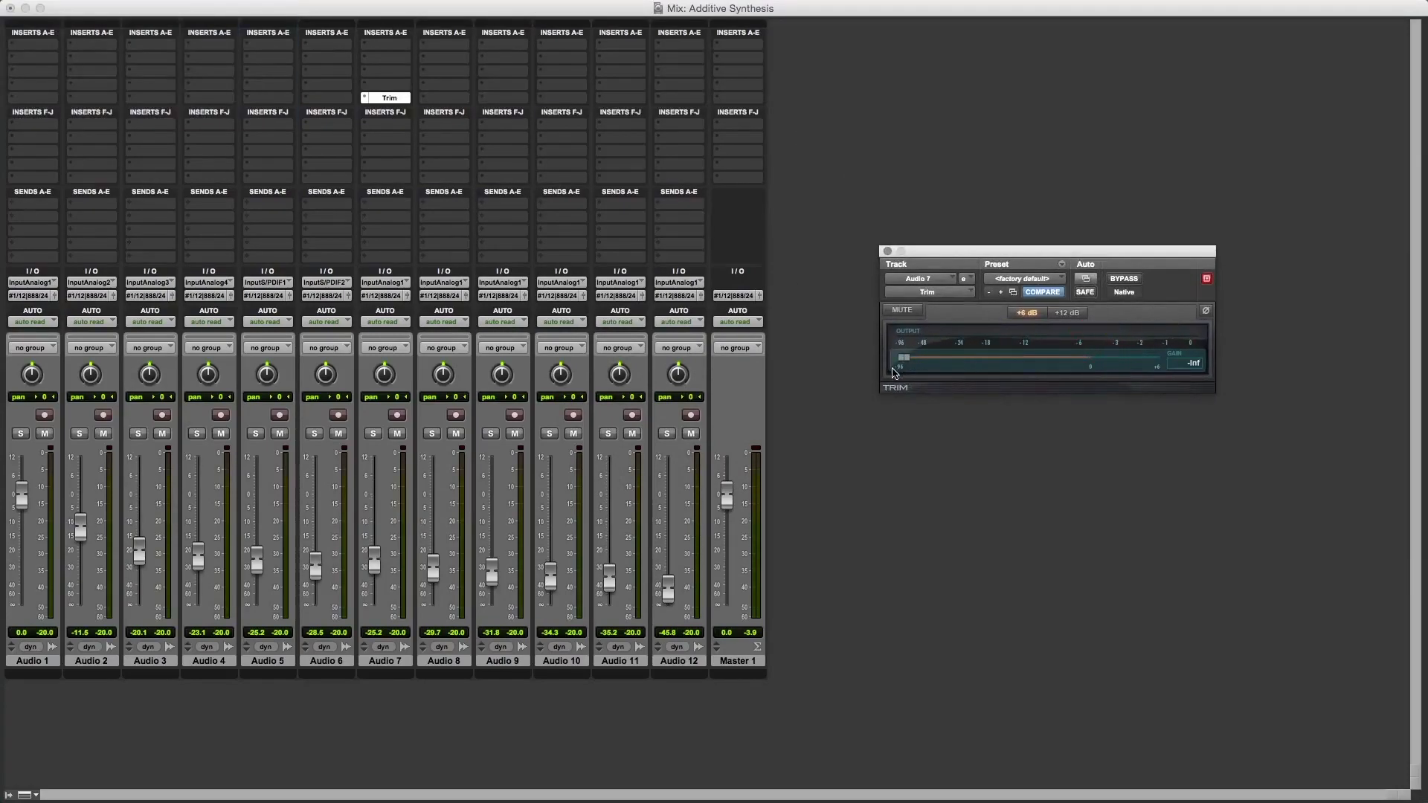
Step: Play the mix and raise Audio 7's Trim gain to -35.2 dB while listening
{"action": "key", "text": "space"}
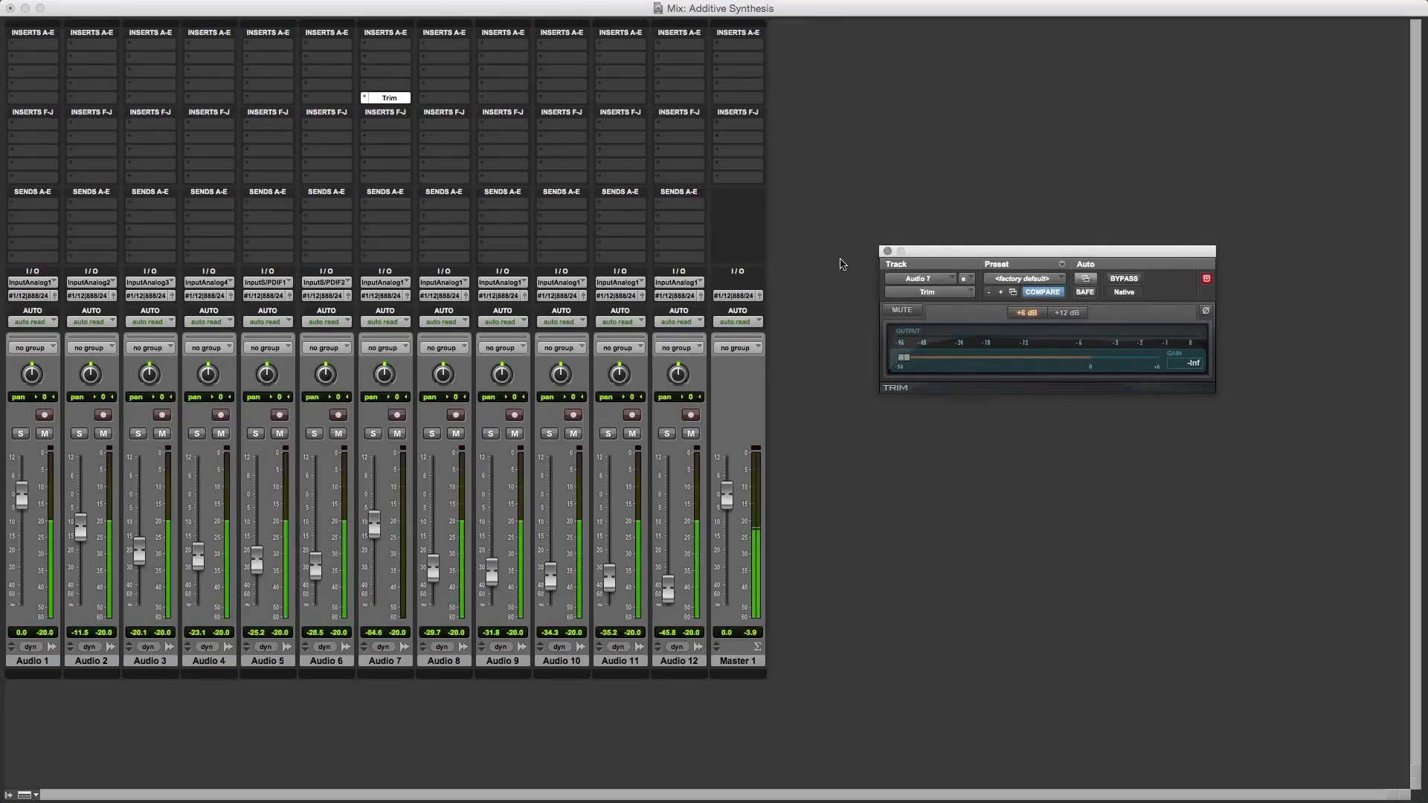
{"action": "left_click", "coordinate": [903, 359]}
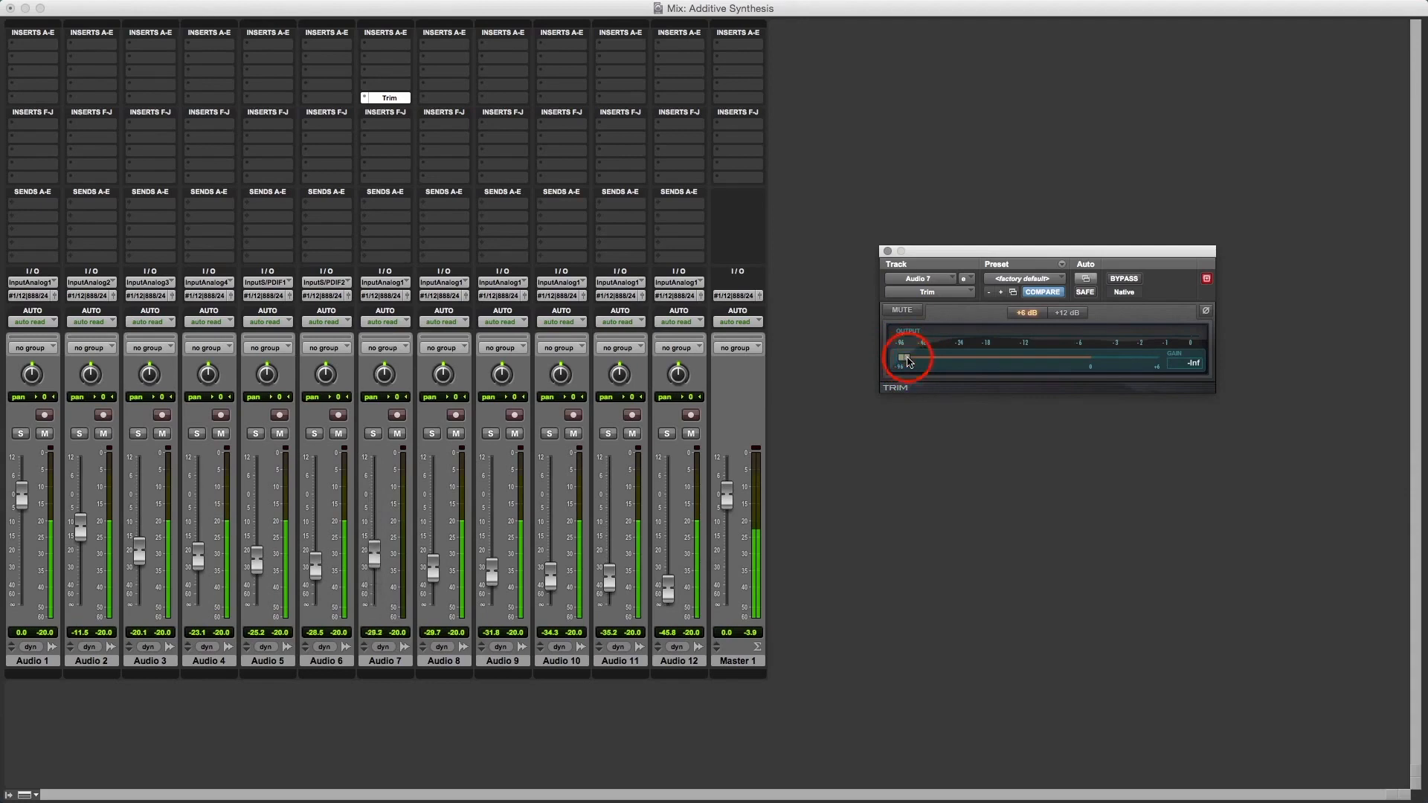
{"action": "left_click_drag", "start_coordinate": [909, 362], "coordinate": [953, 366]}
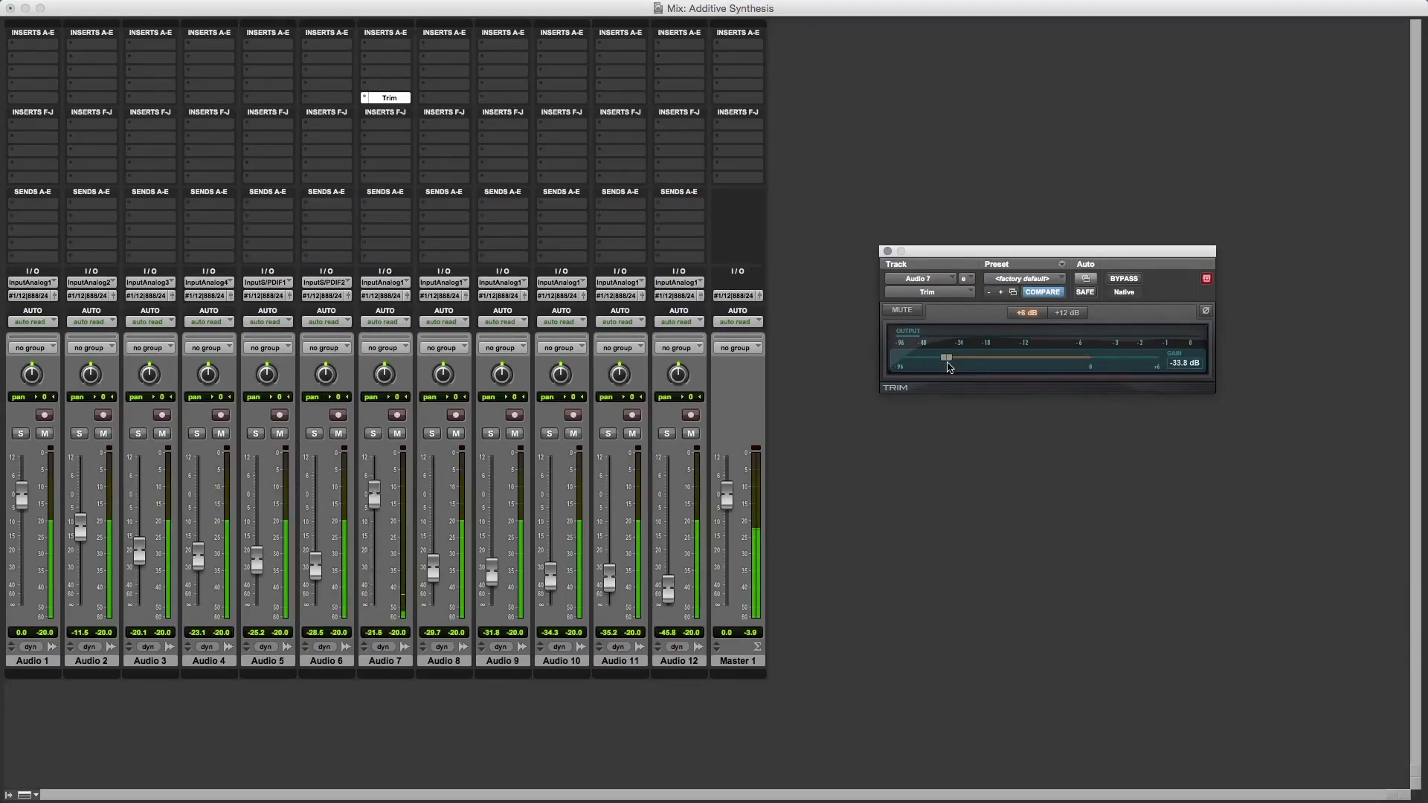
{"action": "left_click_drag", "start_coordinate": [949, 367], "coordinate": [944, 367]}
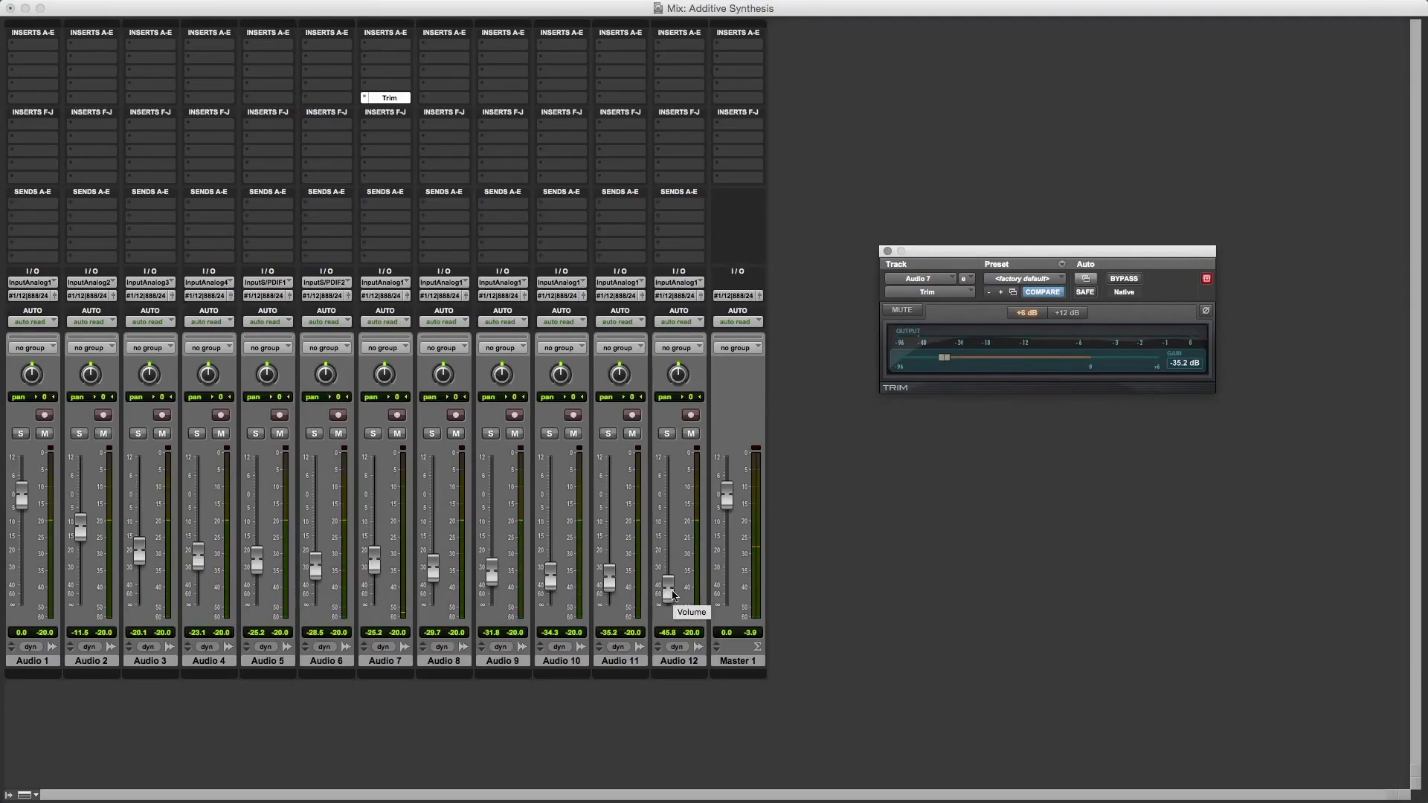
Step: Raise the faders of Audio 12 to -34.7 dB, Audio 11 and Audio 10 to -30.6 dB, and Audio 9 to -30.2 dB
{"action": "left_click_drag", "start_coordinate": [673, 594], "coordinate": [494, 580]}
{"action": "left_click", "coordinate": [610, 583]}
{"action": "left_click", "coordinate": [553, 580]}
{"action": "left_click", "coordinate": [493, 573]}
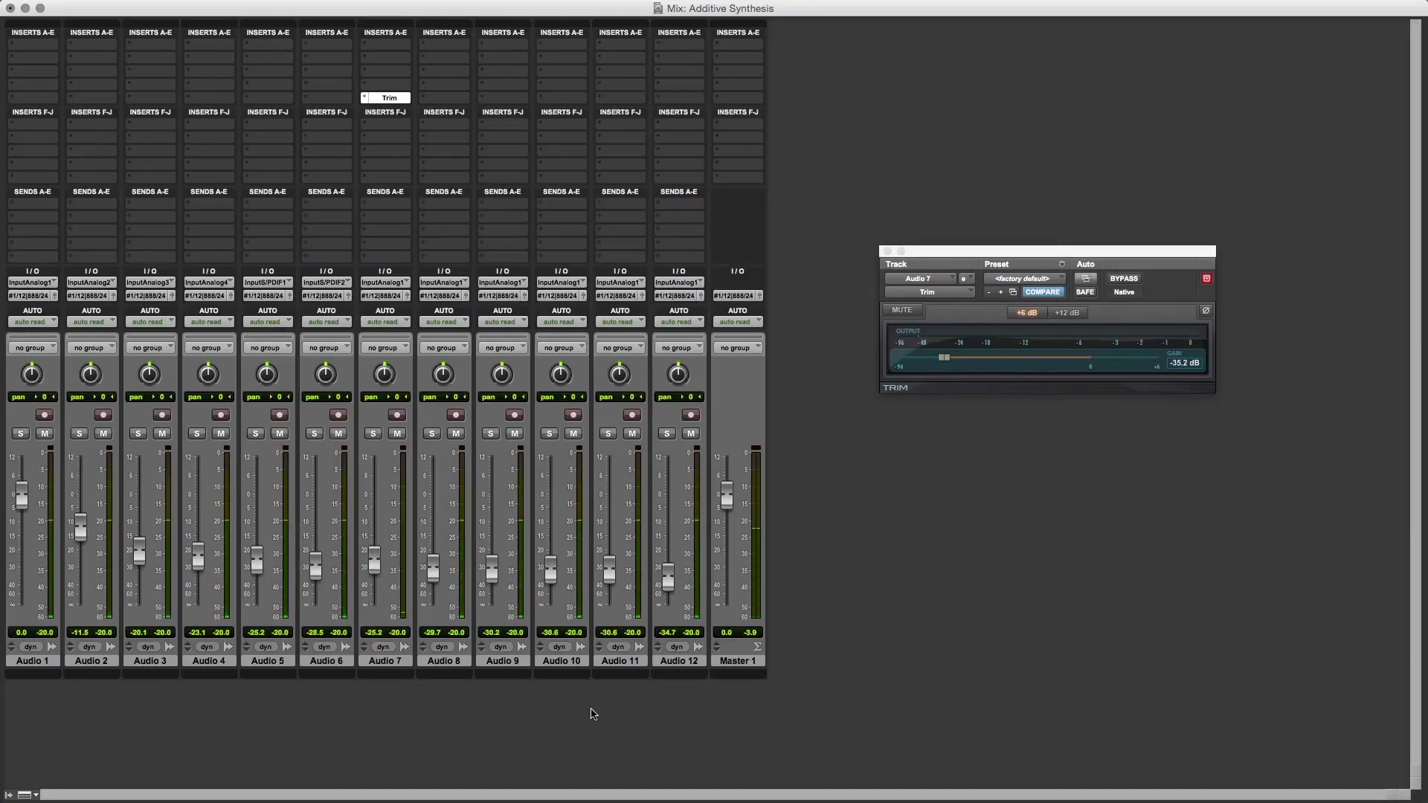
Step: Select the full Audio 1 clip in the edit view and audition the mix, then play it again from the mixer
{"action": "key", "text": "super+equal"}
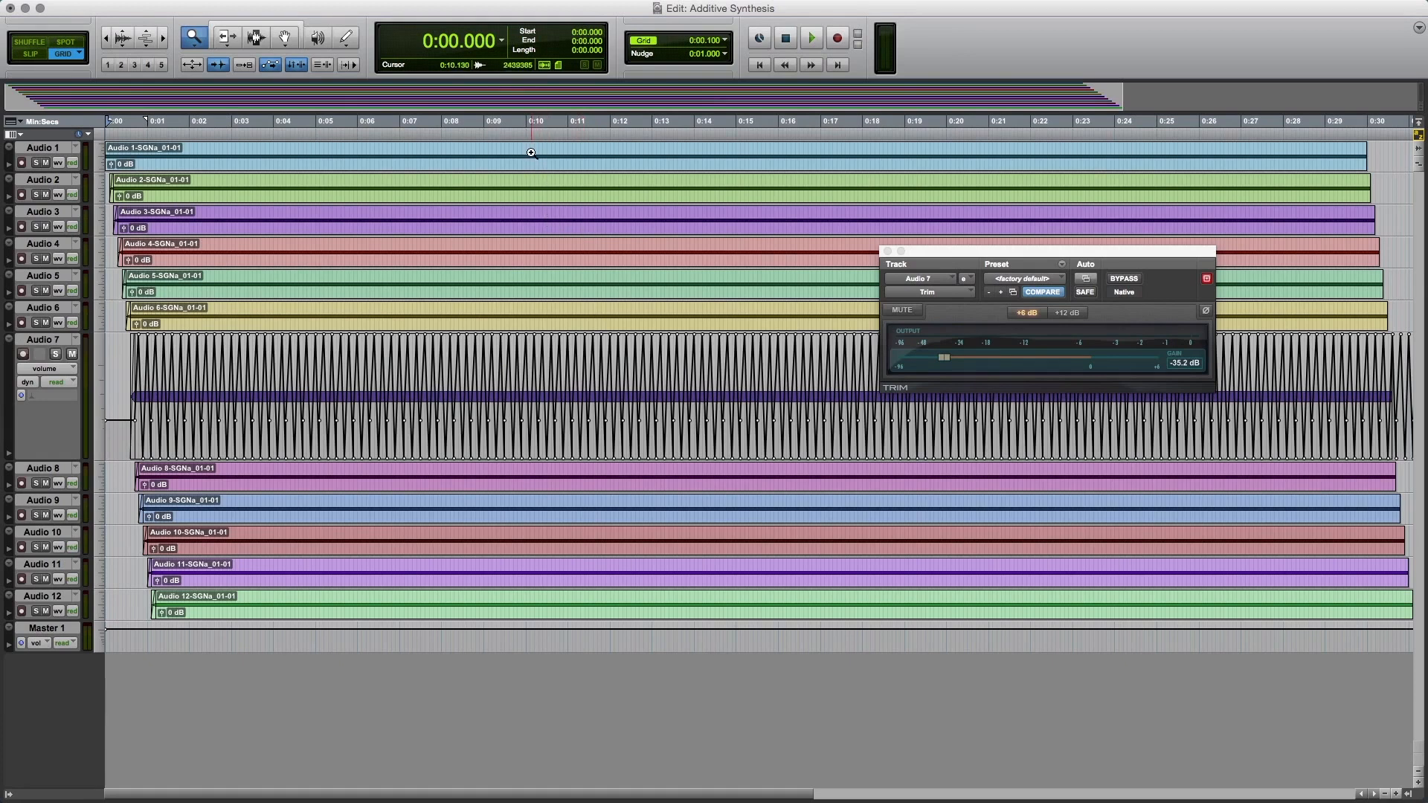
{"action": "key", "text": "F7"}
{"action": "key", "text": "F8"}
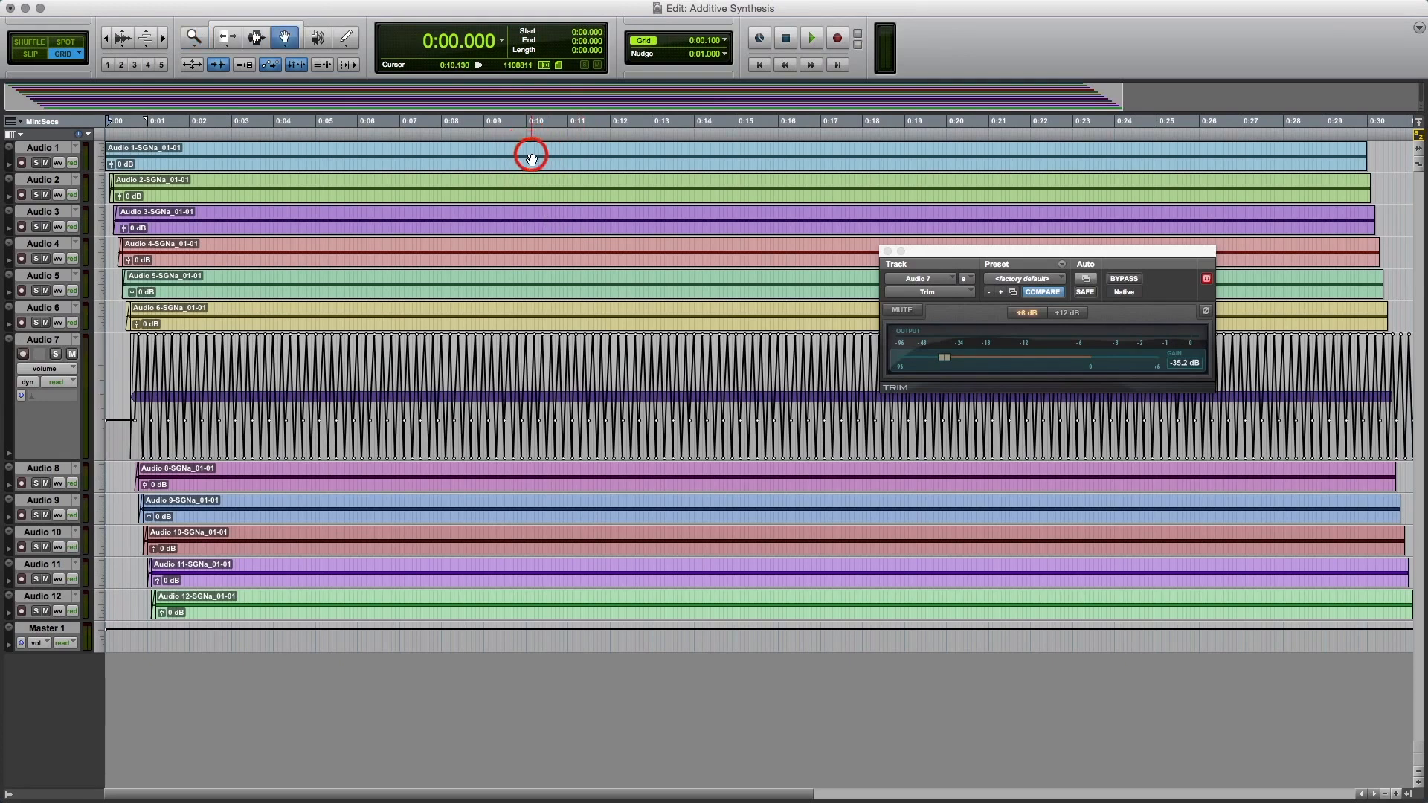
{"action": "left_click", "coordinate": [531, 155]}
{"action": "key", "text": "space"}
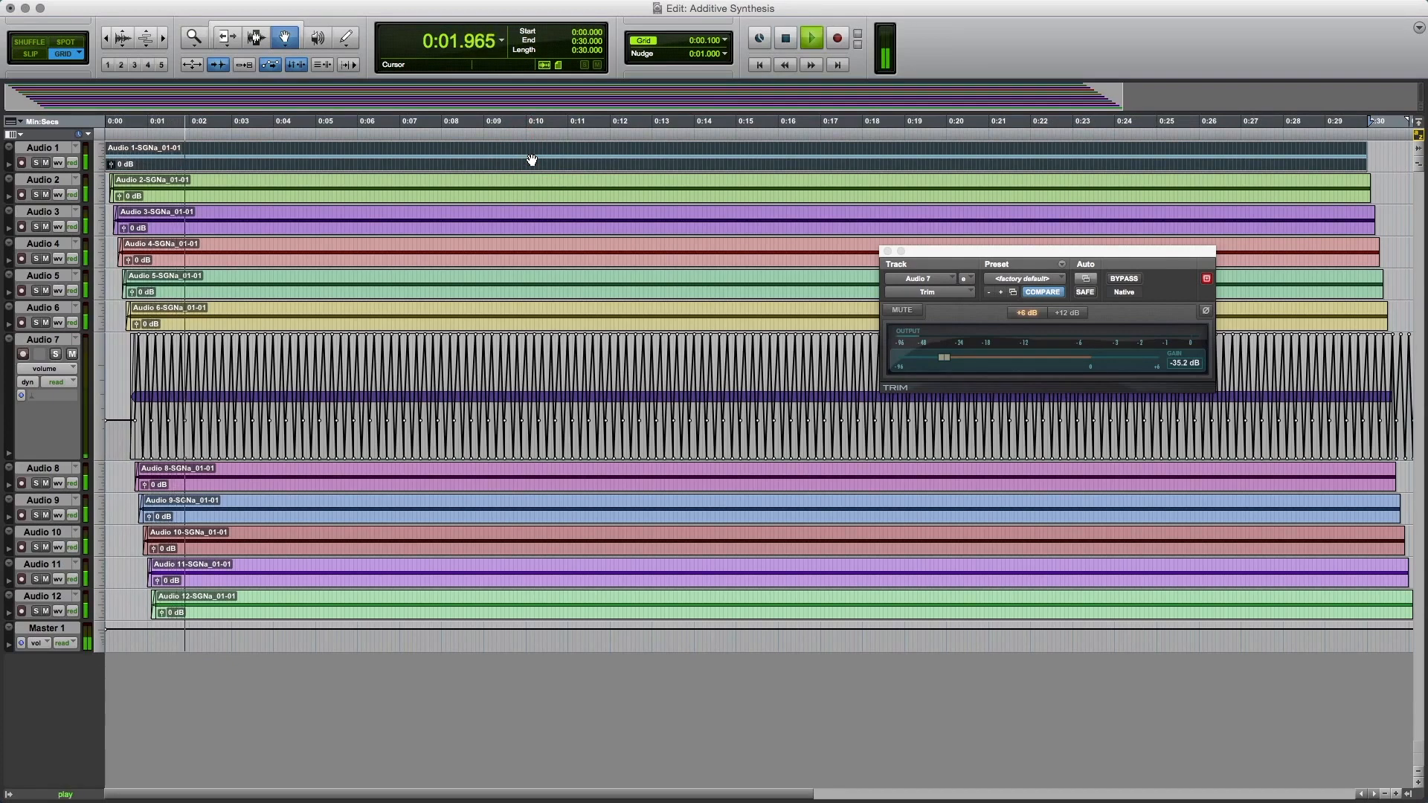
{"action": "key", "text": "space"}
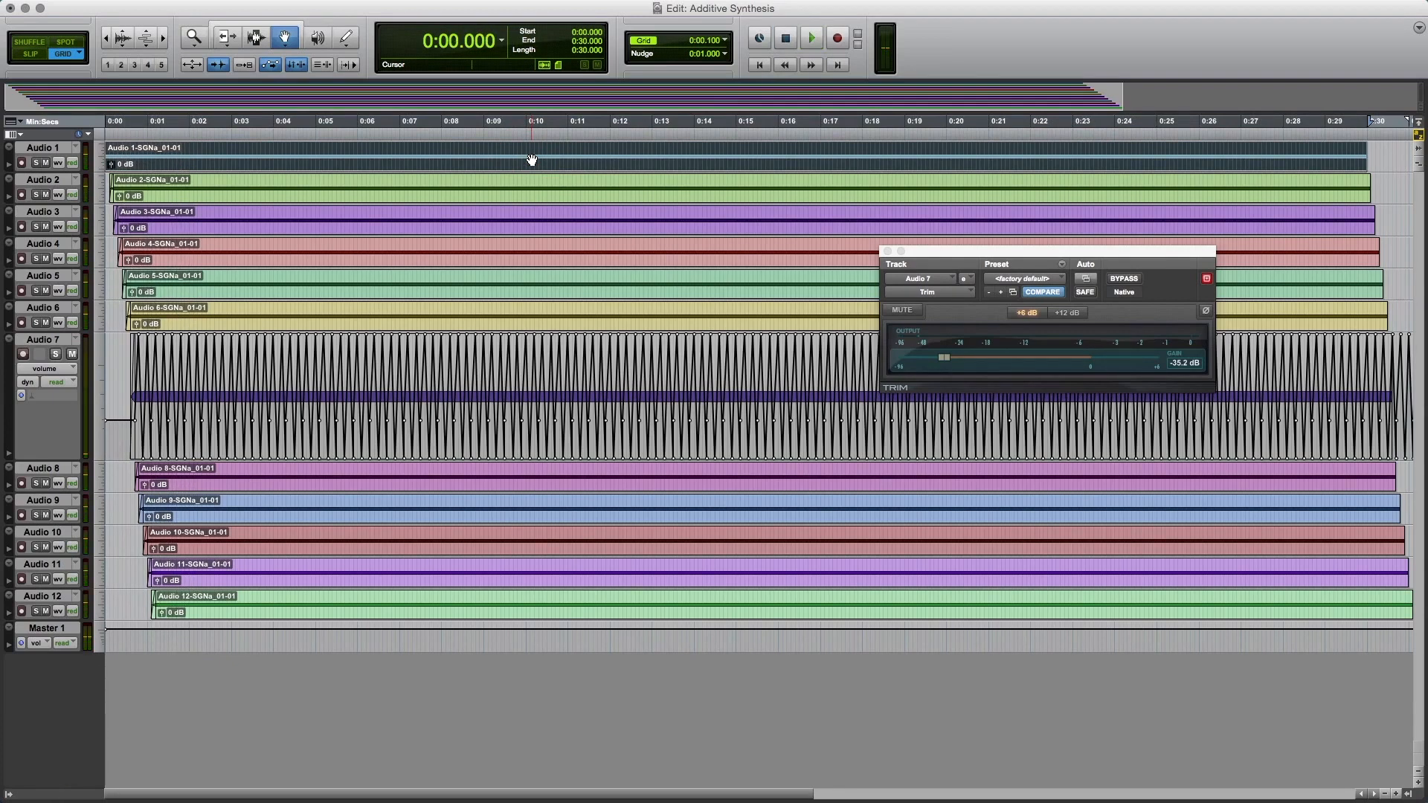
{"action": "key", "text": "super+equal"}
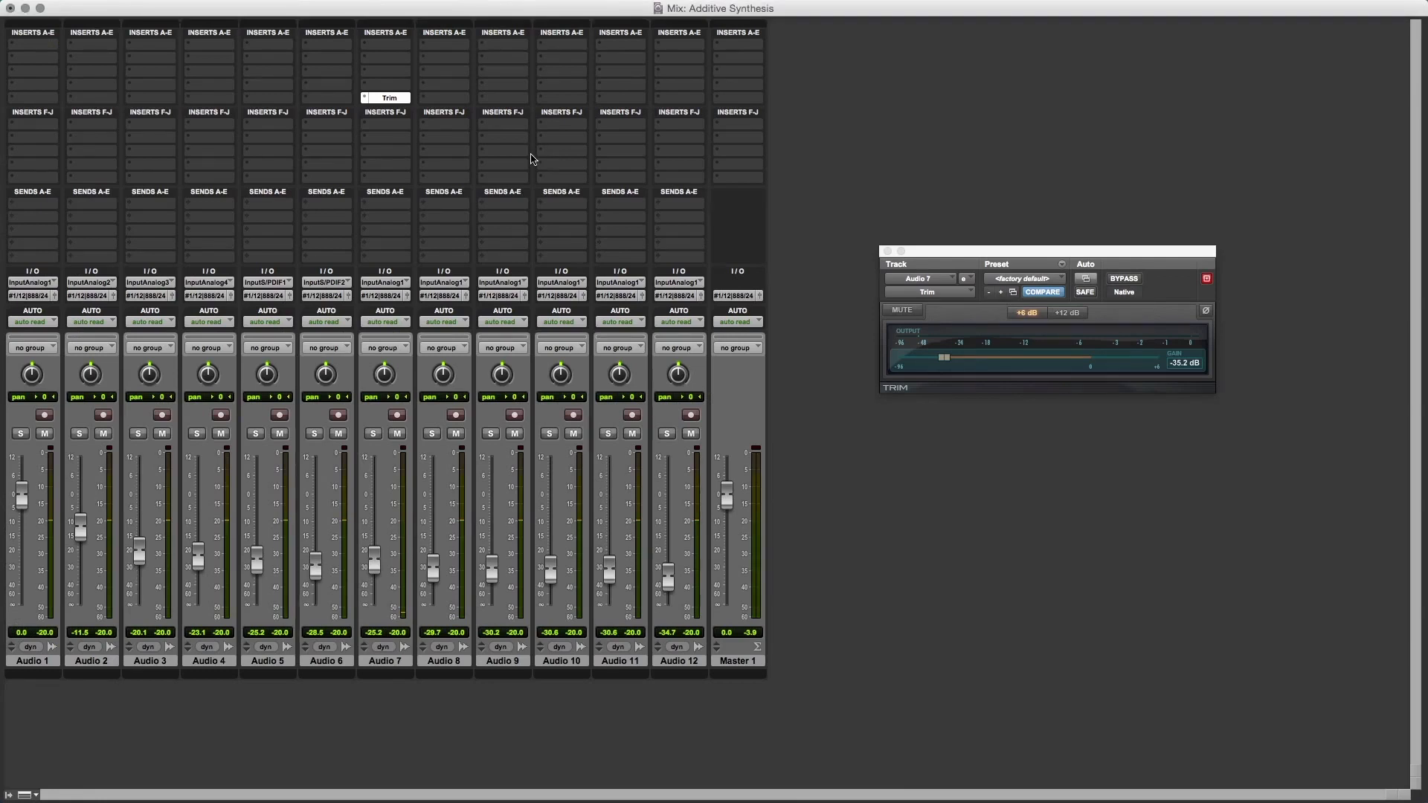
{"action": "key", "text": "space"}
Step: Bounce the mix offline to a 24-bit, 44.1 kHz WAV named Additive Synthesis_1 and import it onto a new track
{"action": "key", "text": "super+alt+b"}
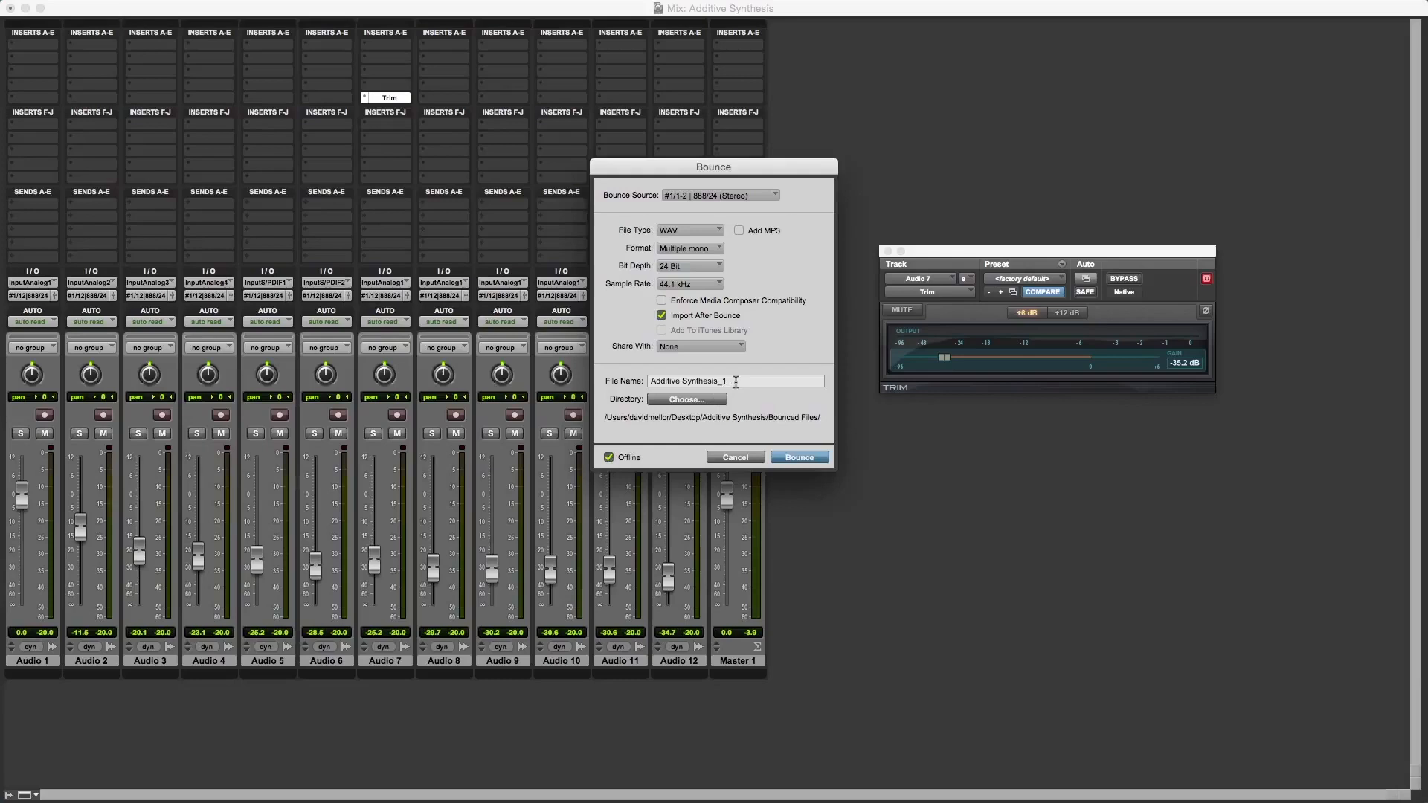
{"action": "left_click", "coordinate": [799, 457]}
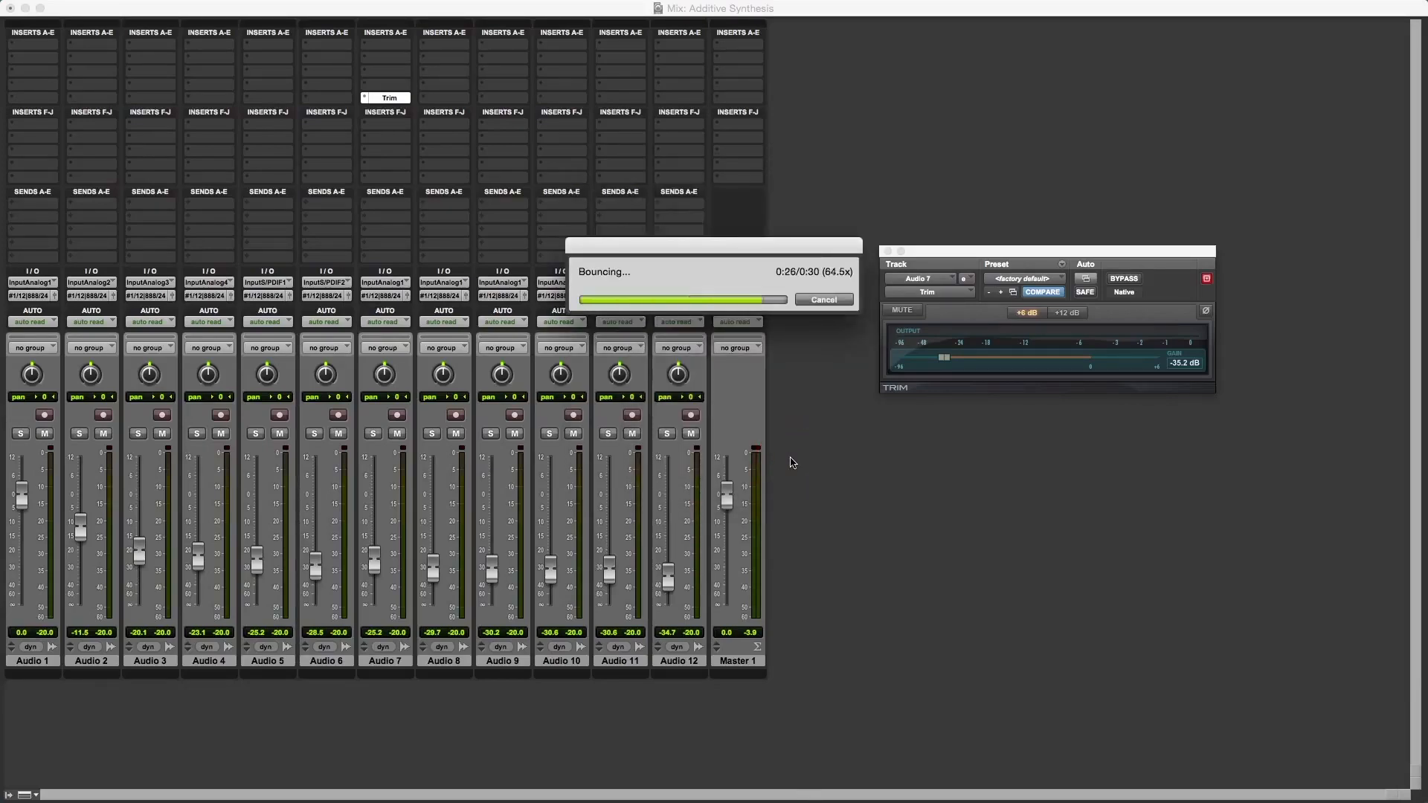
{"action": "left_click", "coordinate": [742, 338]}
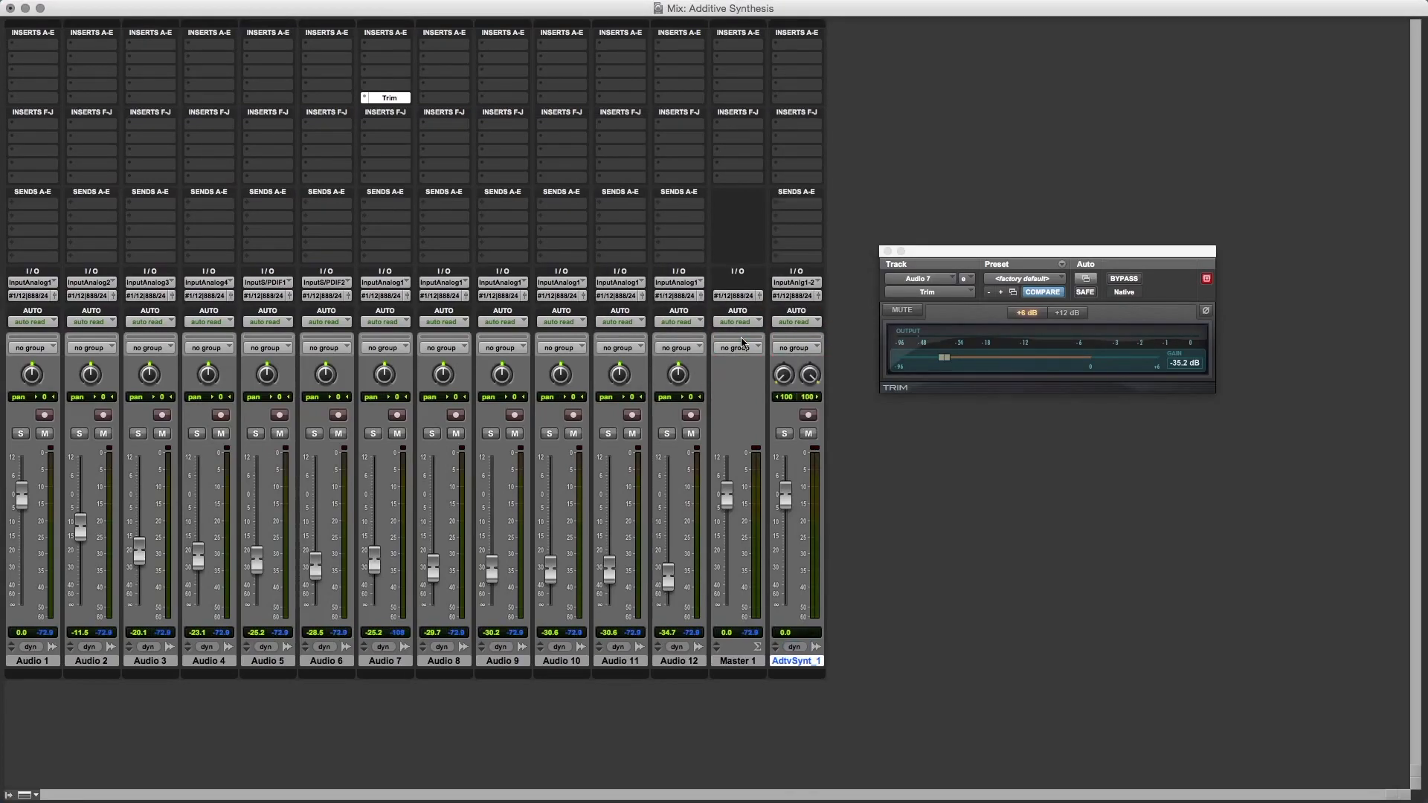
Step: Solo the bounced AdtvSynt_1 track in the edit view and audition it
{"action": "key", "text": "super+equal"}
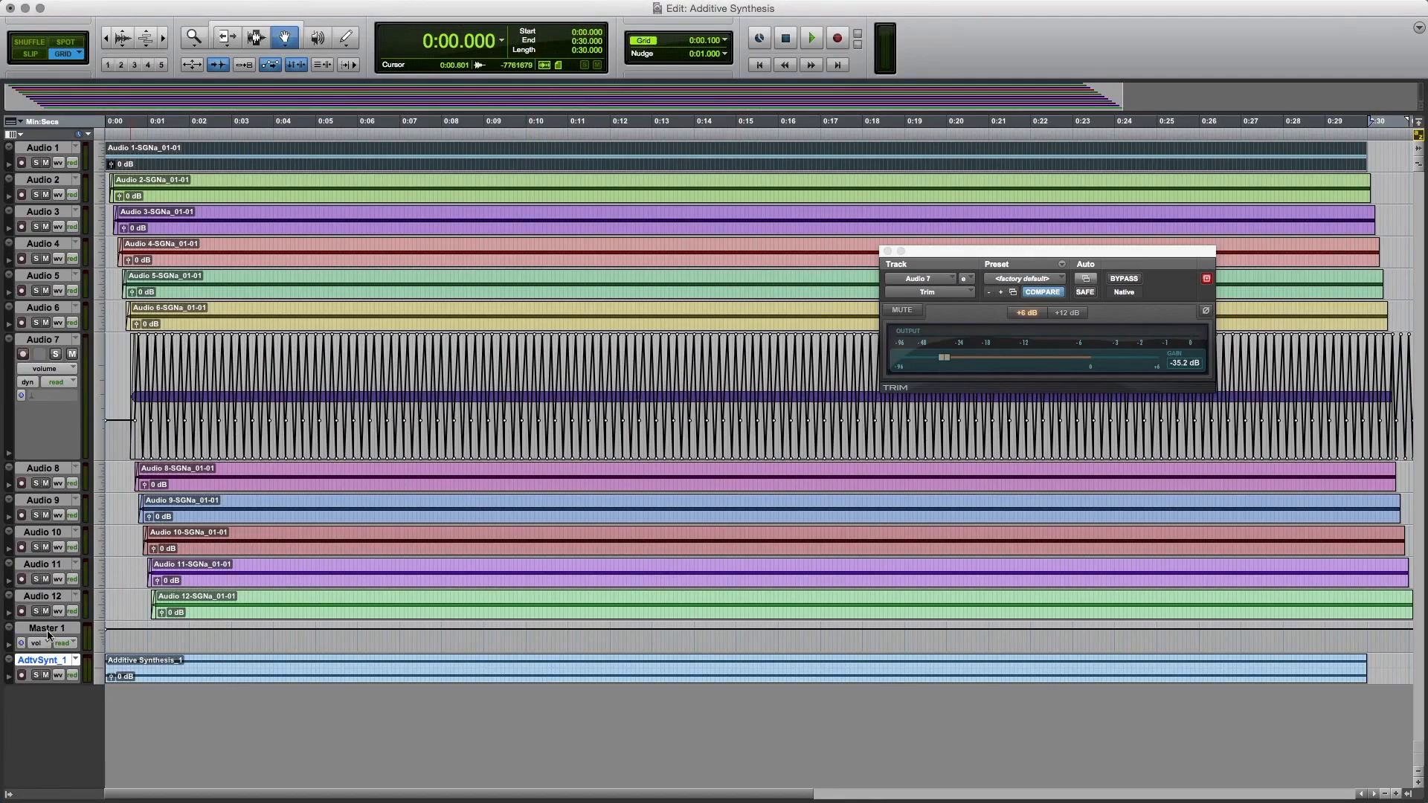
{"action": "left_click", "coordinate": [36, 674]}
{"action": "key", "text": "space"}
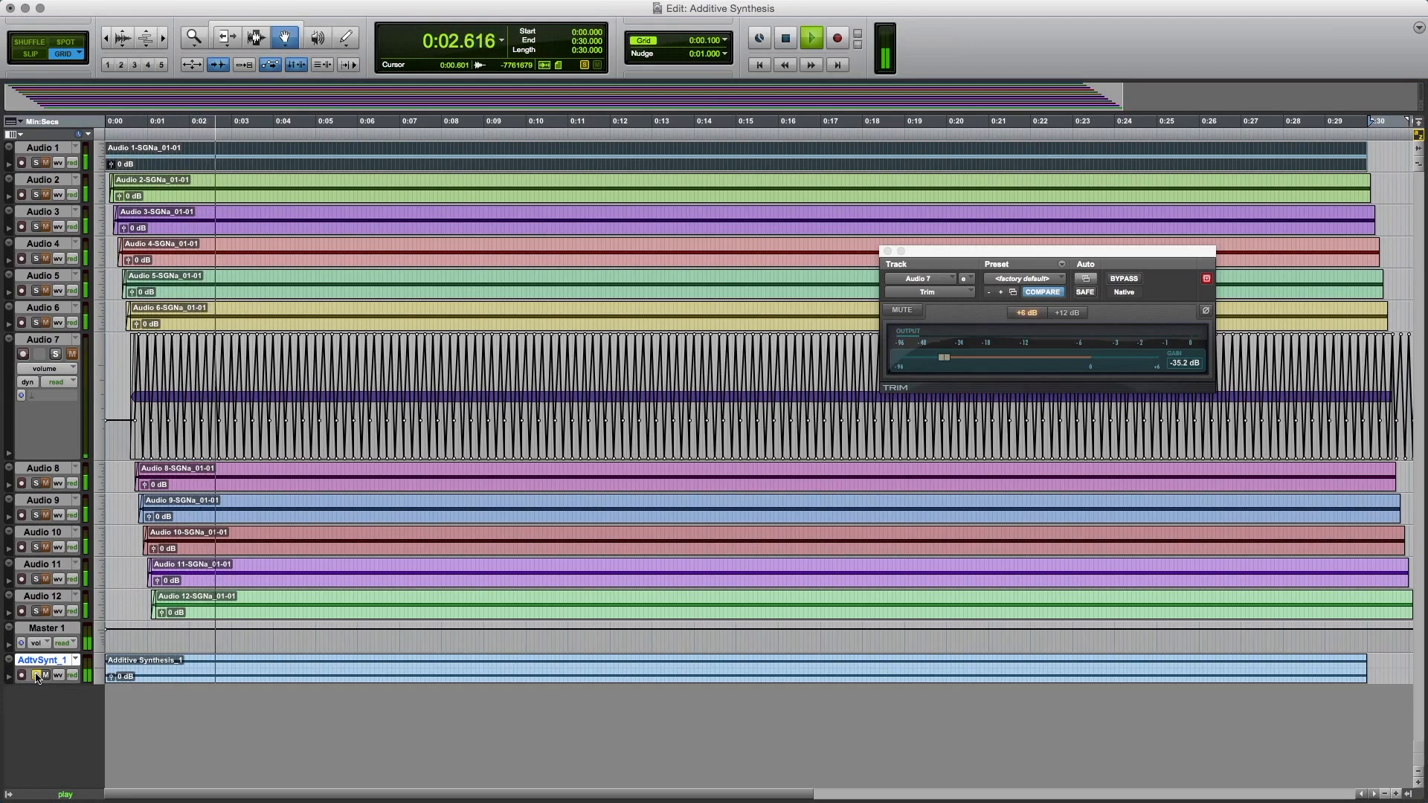
{"action": "key", "text": "space"}
Step: Delete the tracks Audio 1 to Audio 12 and Master 1 together with their active clips
{"action": "left_click", "coordinate": [44, 631]}
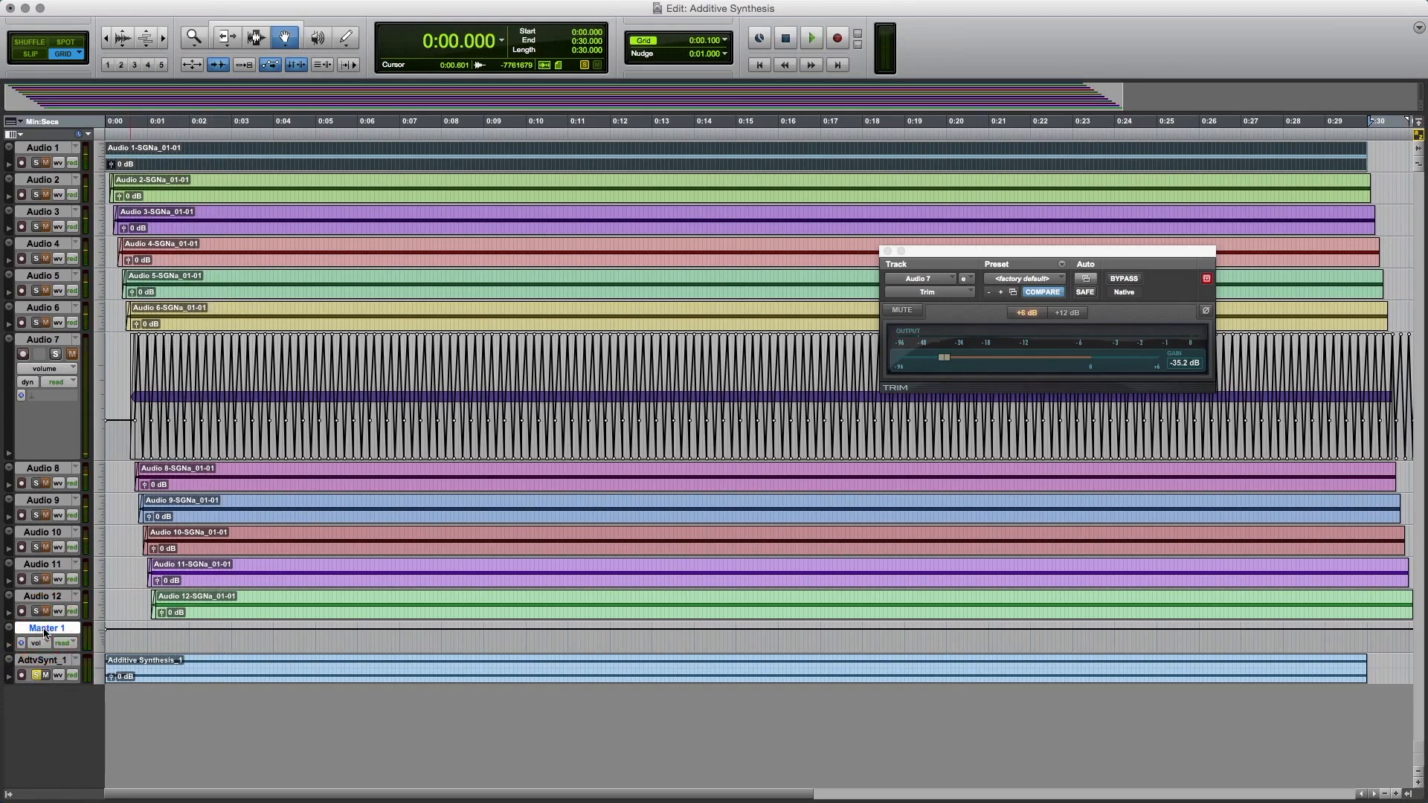
{"action": "left_click", "coordinate": [42, 148], "text": "shift"}
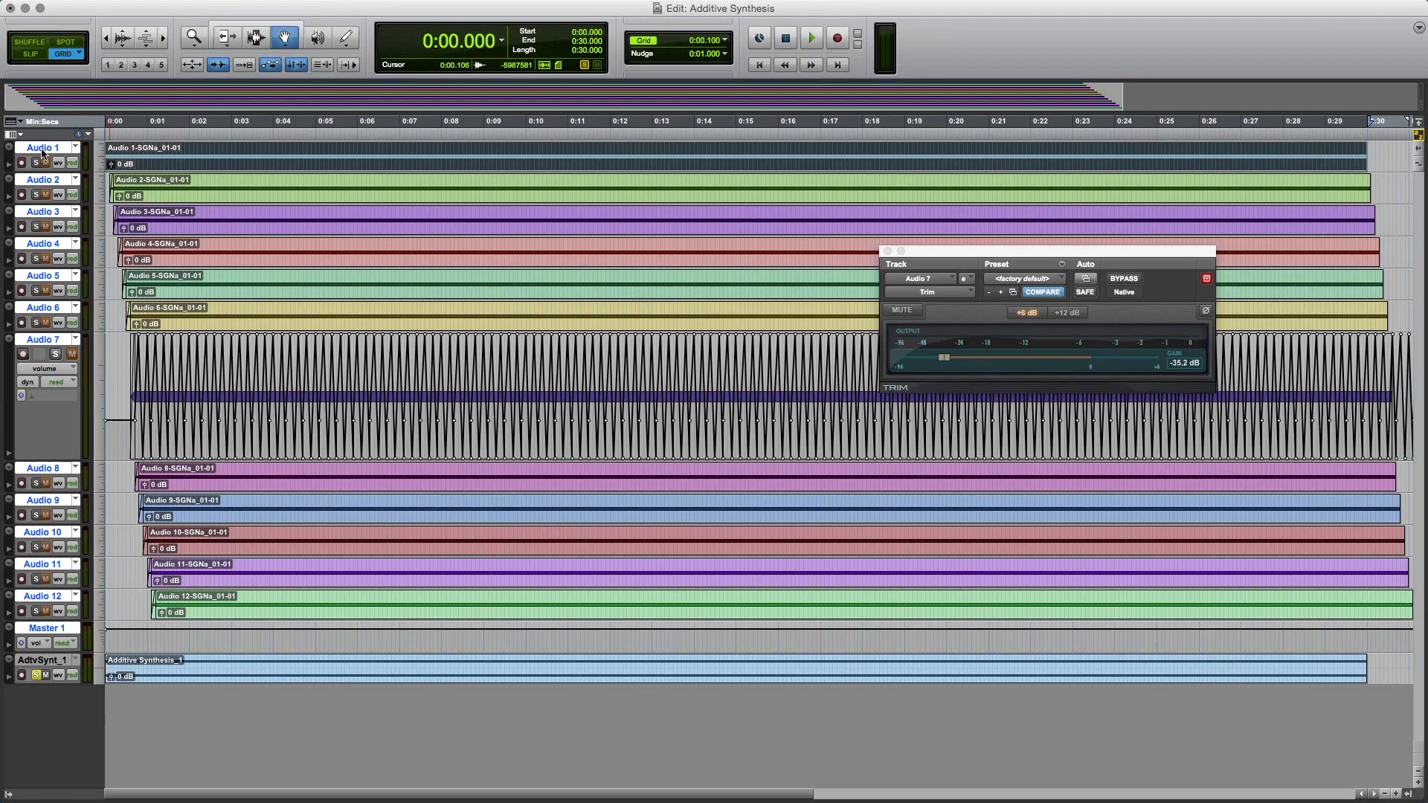
{"action": "right_click", "coordinate": [43, 152]}
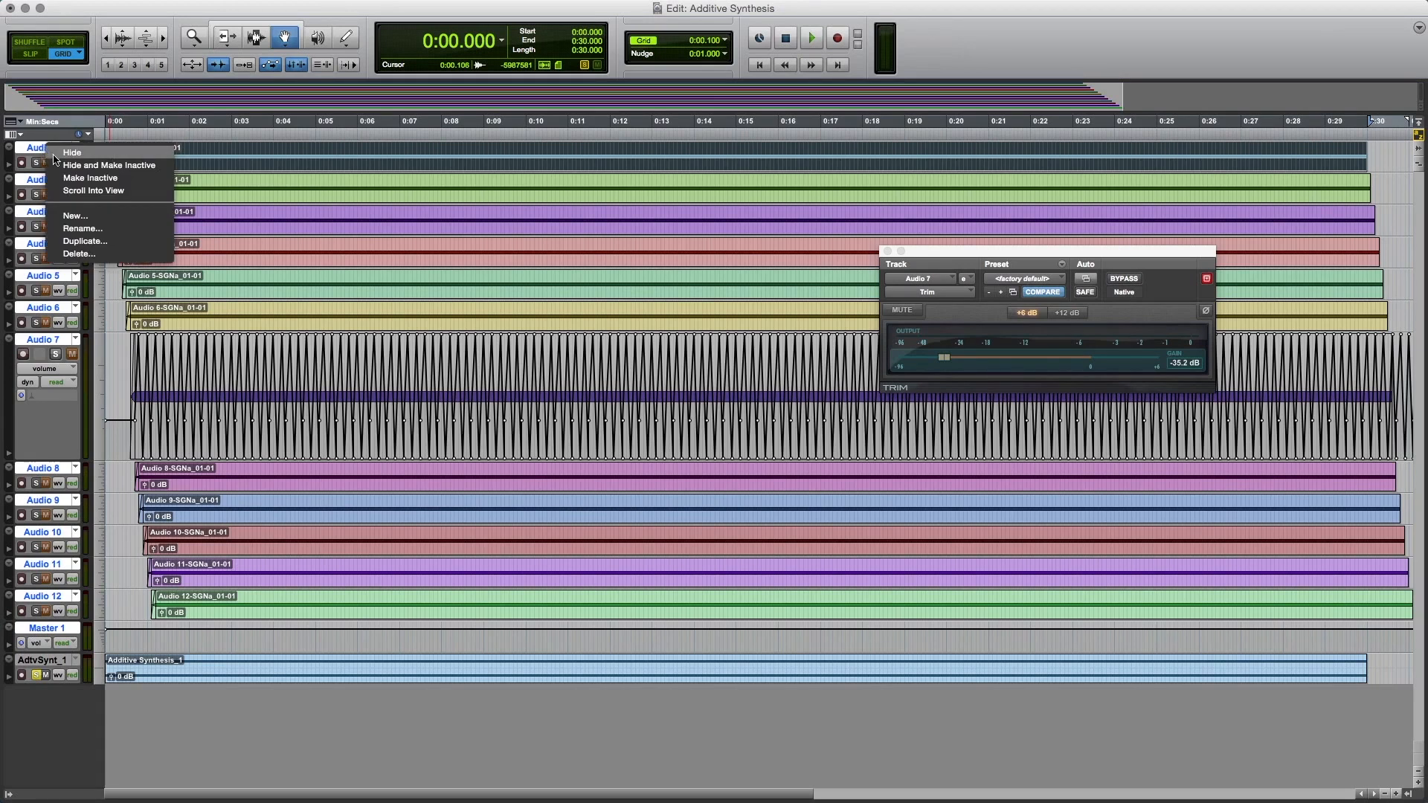
{"action": "left_click", "coordinate": [76, 254]}
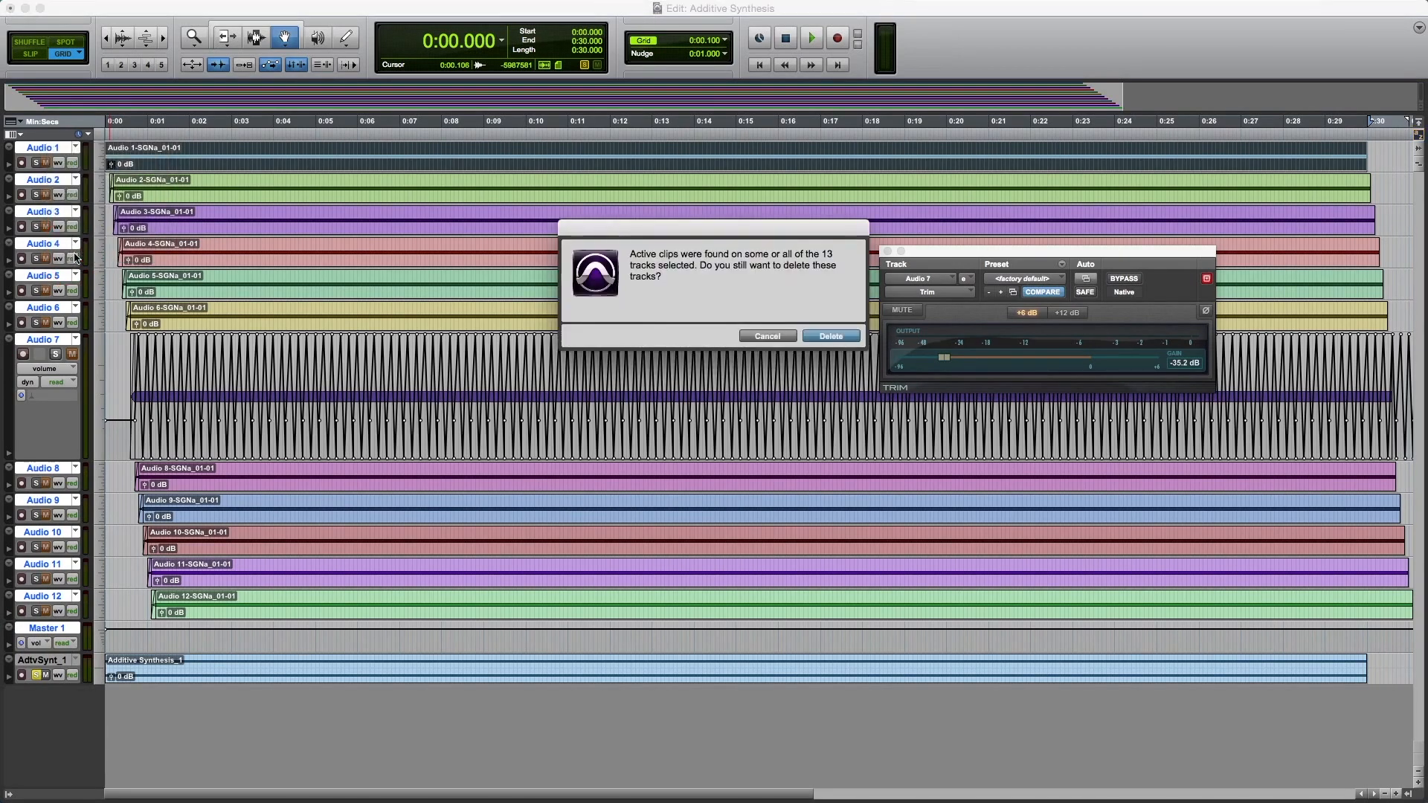
{"action": "left_click", "coordinate": [824, 337]}
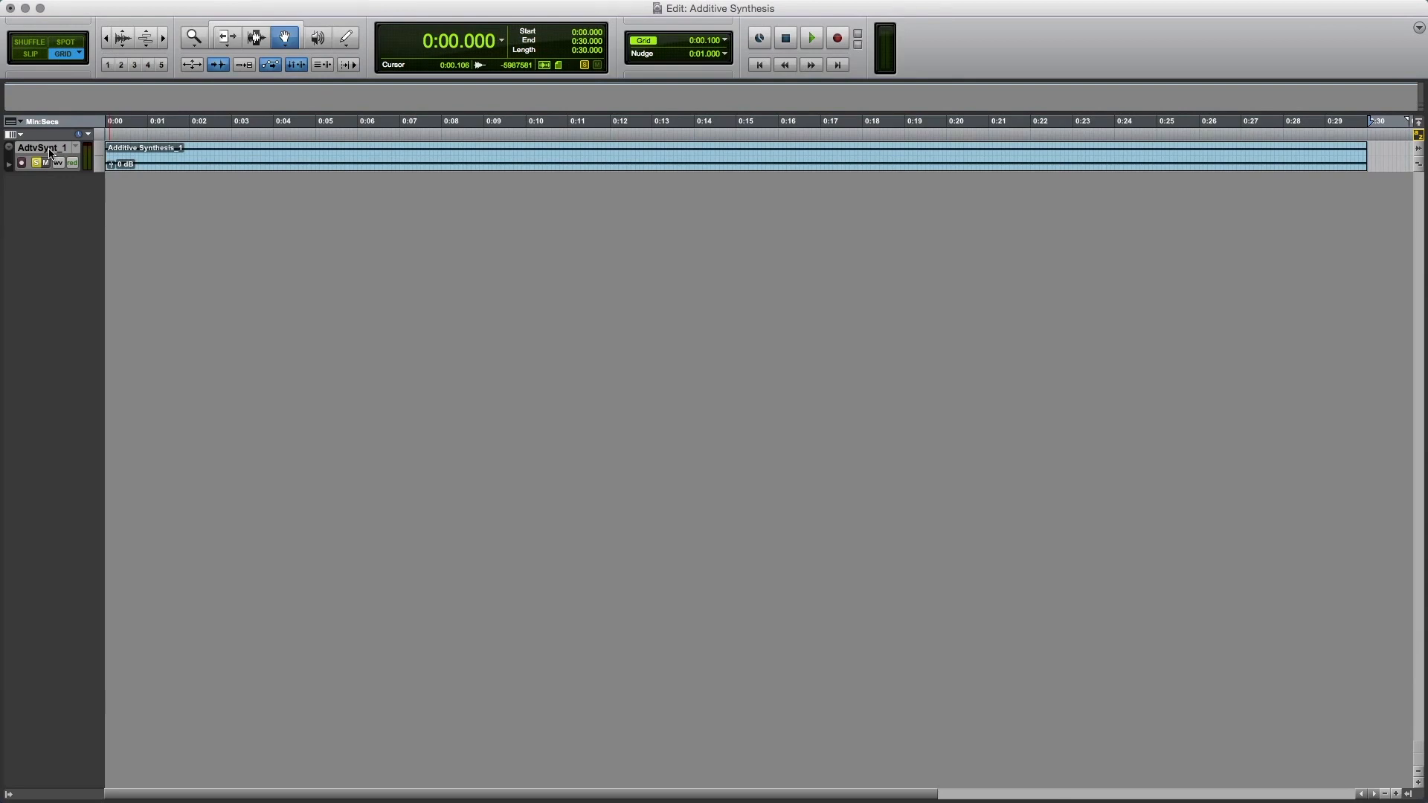
Step: Split the AdtvSynt_1 track into mono and delete the stereo original and right-channel tracks, keeping only AdtvSyn_1L
{"action": "right_click", "coordinate": [51, 153]}
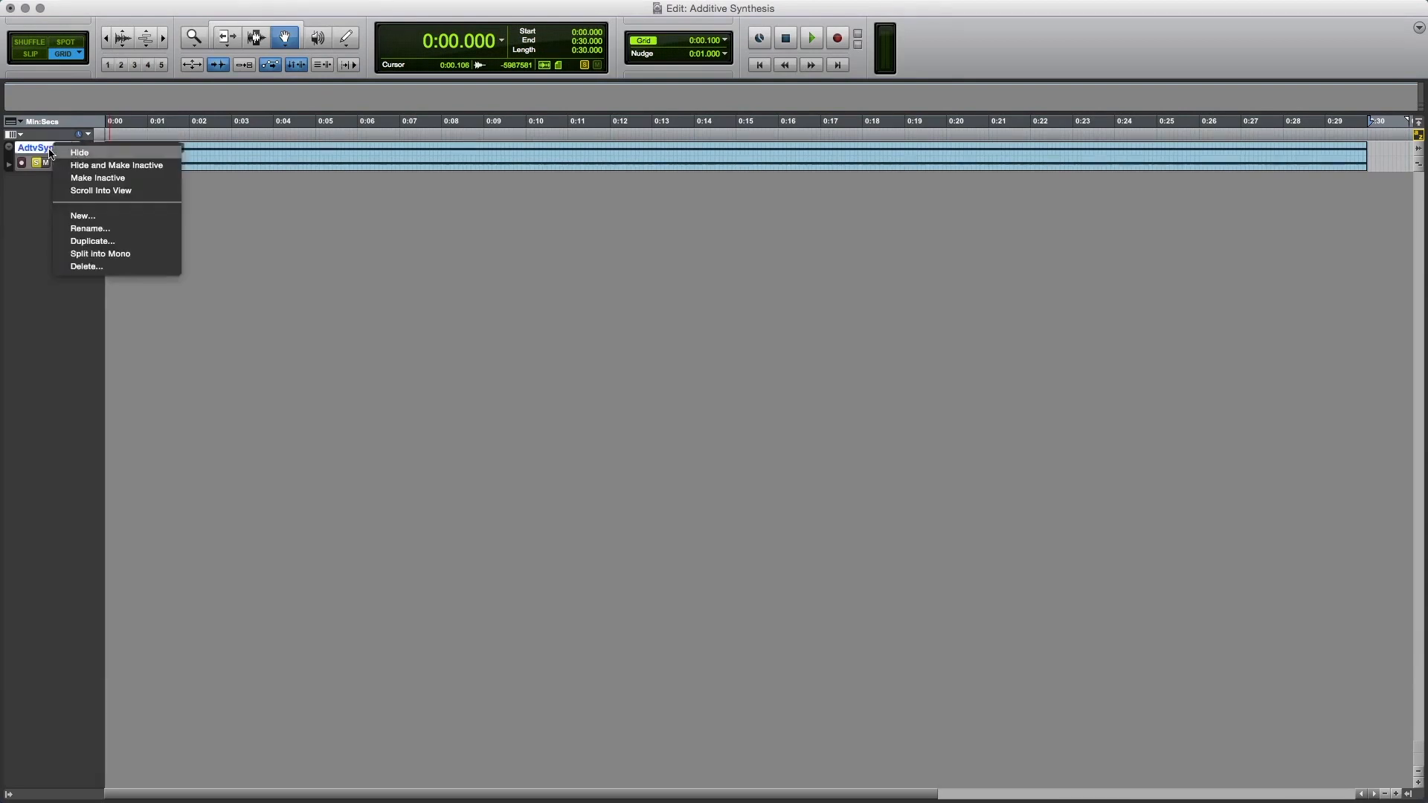
{"action": "left_click", "coordinate": [94, 254]}
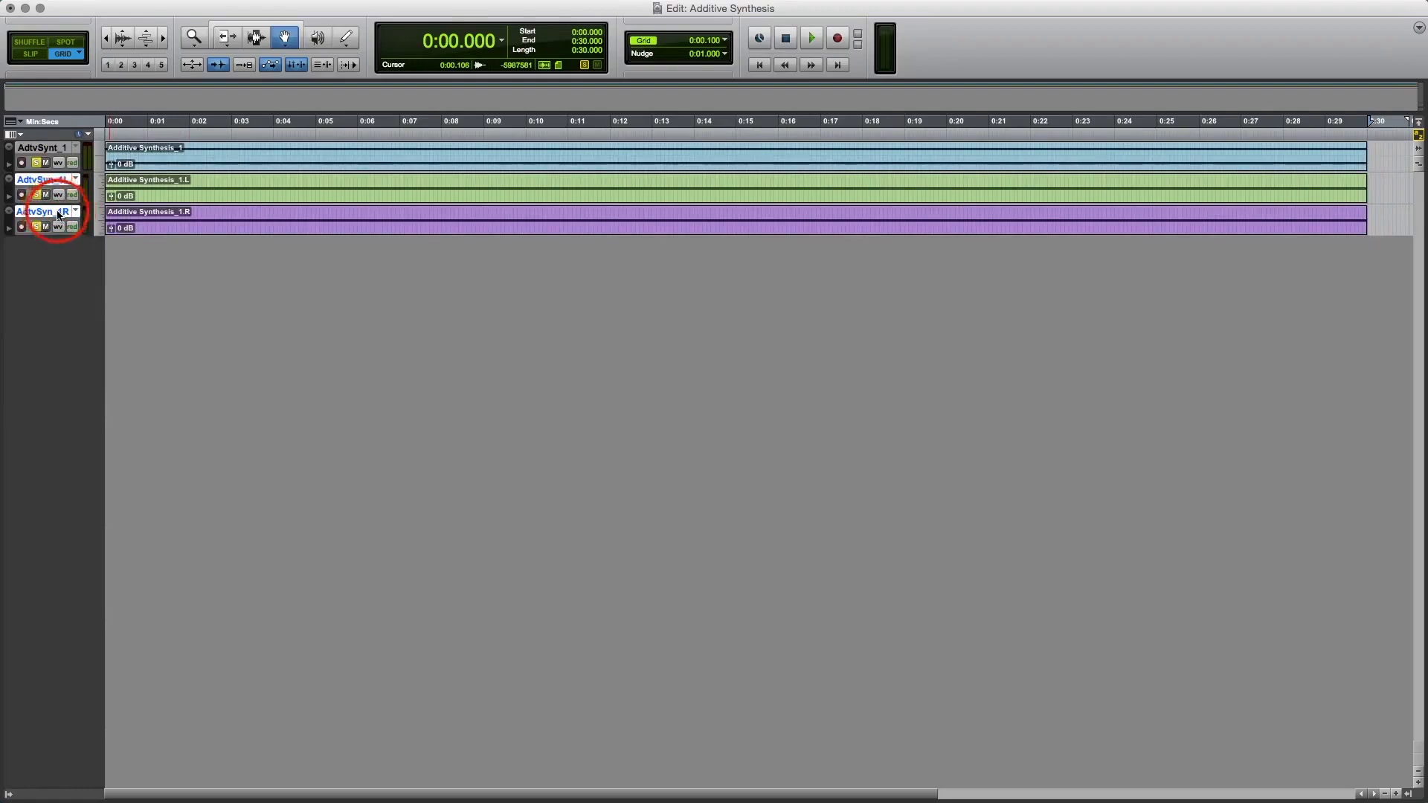
{"action": "left_click", "coordinate": [58, 214]}
{"action": "left_click", "coordinate": [58, 214]}
{"action": "right_click", "coordinate": [54, 145]}
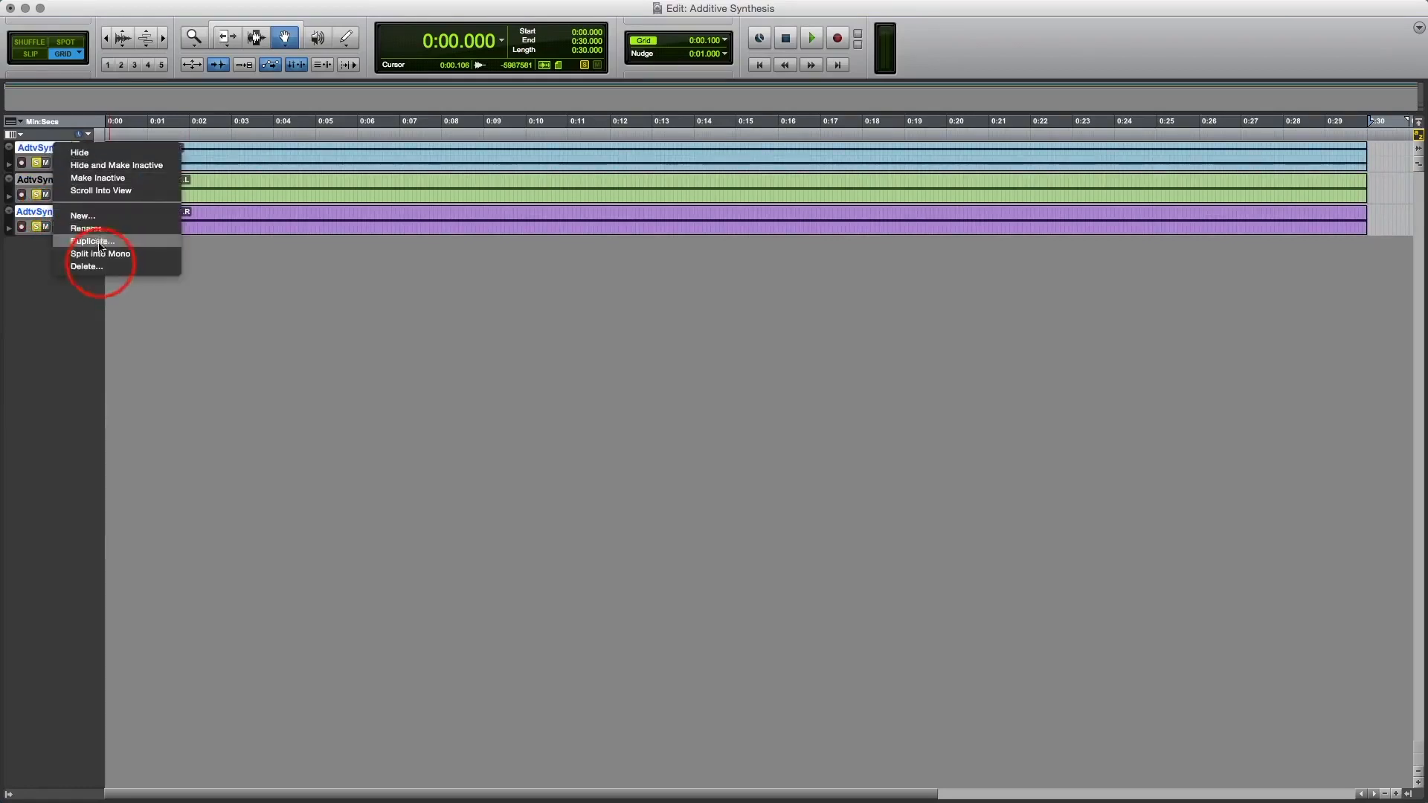
{"action": "left_click", "coordinate": [102, 266]}
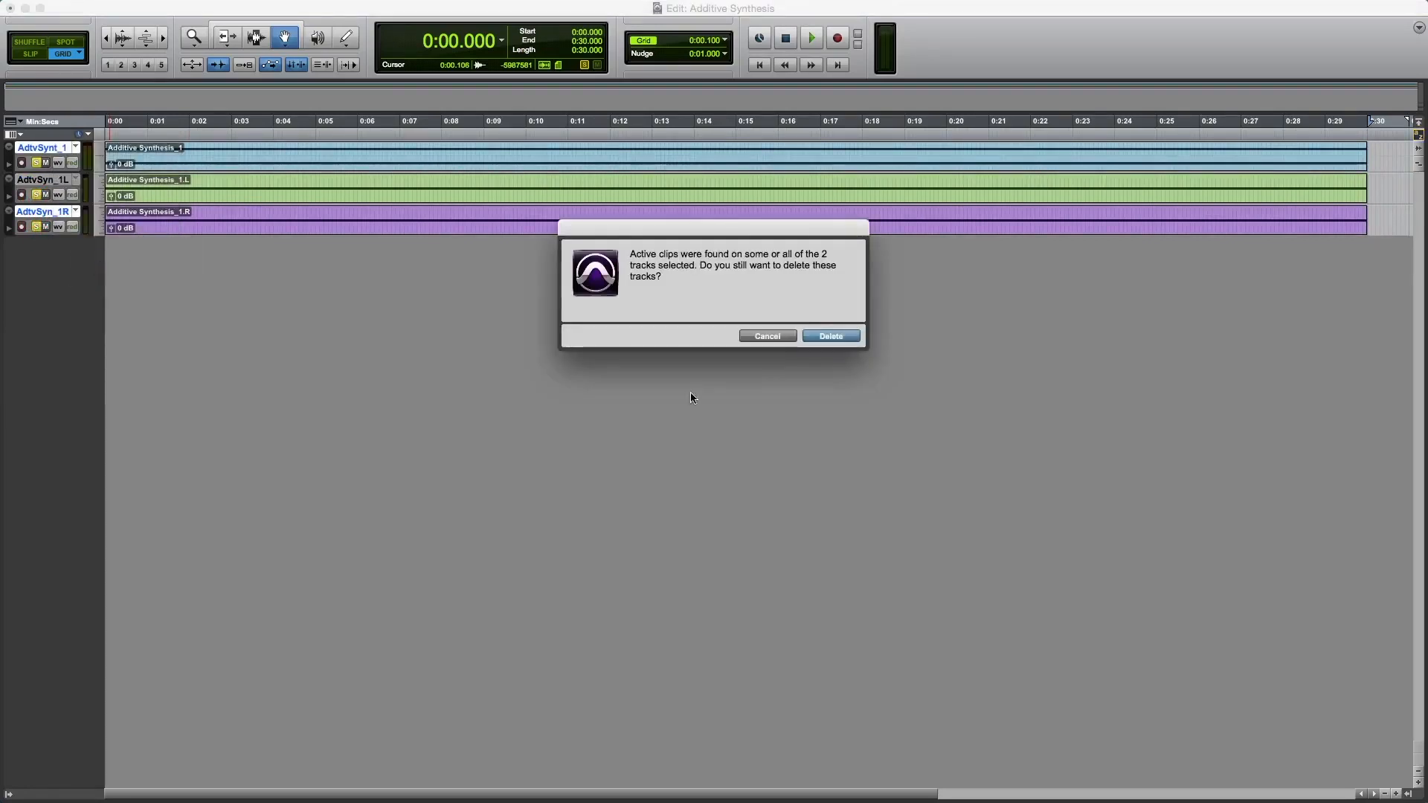
{"action": "left_click", "coordinate": [811, 336]}
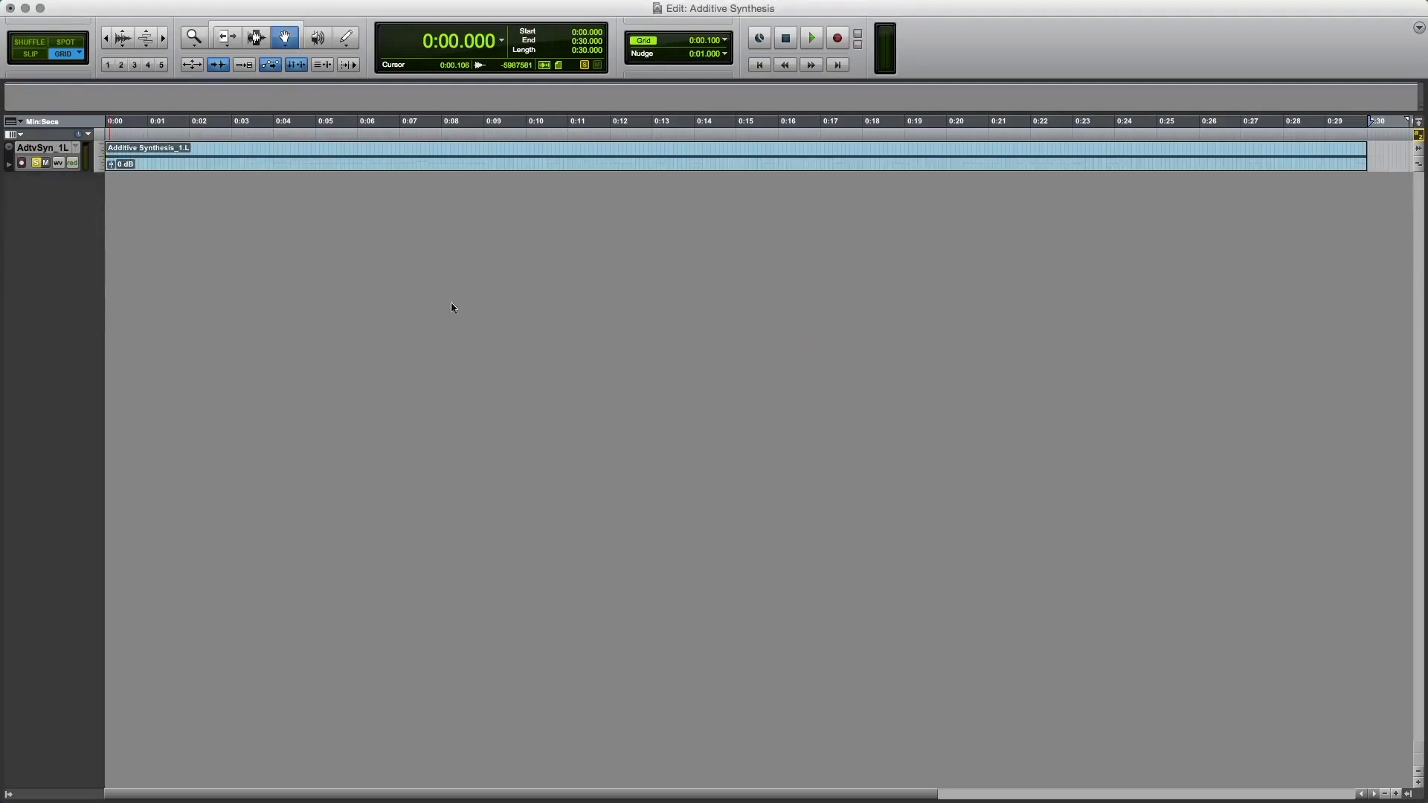
Step: Audition the AdtvSyn_1L track from the start in the edit view and set its track height to medium
{"action": "key", "text": "super+equal"}
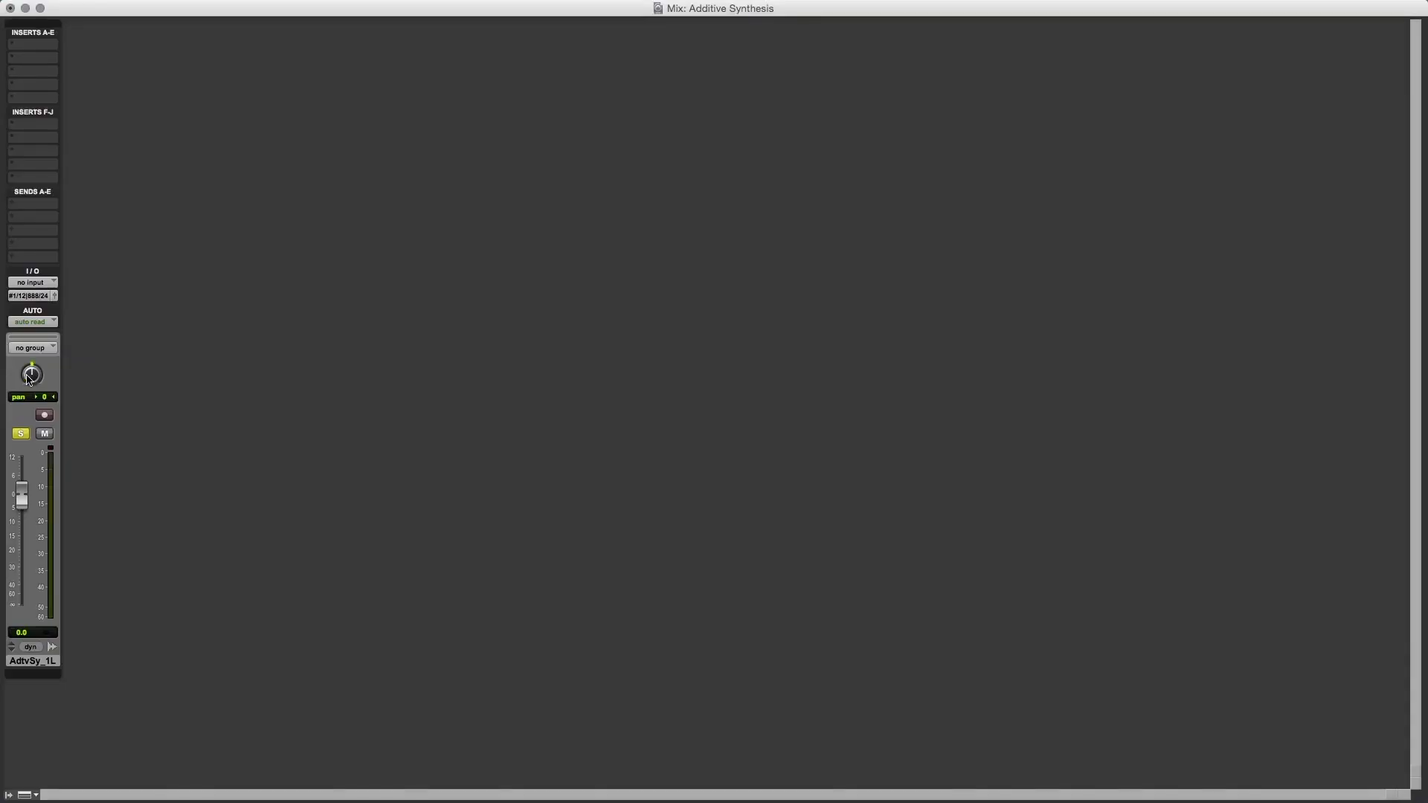
{"action": "key", "text": "super+equal"}
{"action": "key", "text": "space"}
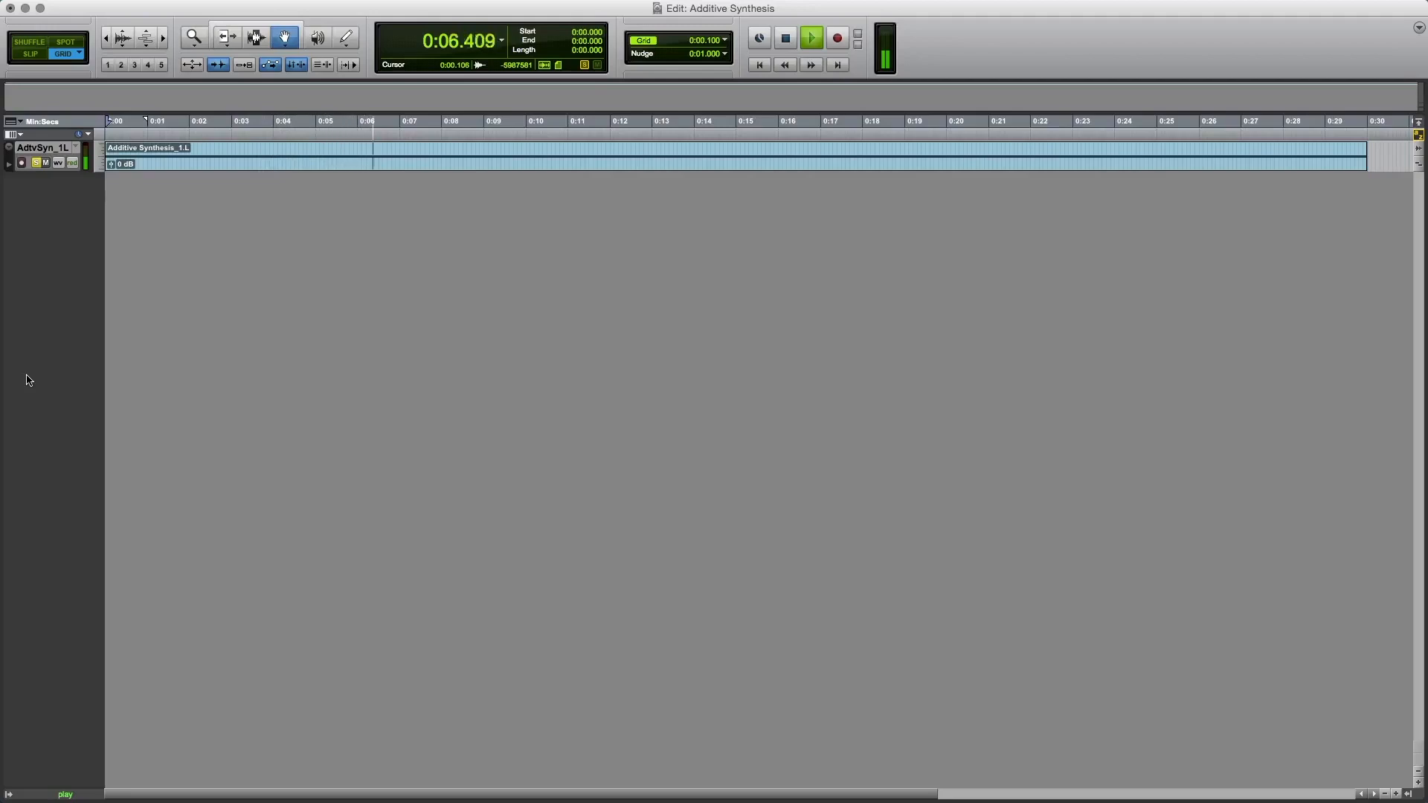
{"action": "key", "text": "space"}
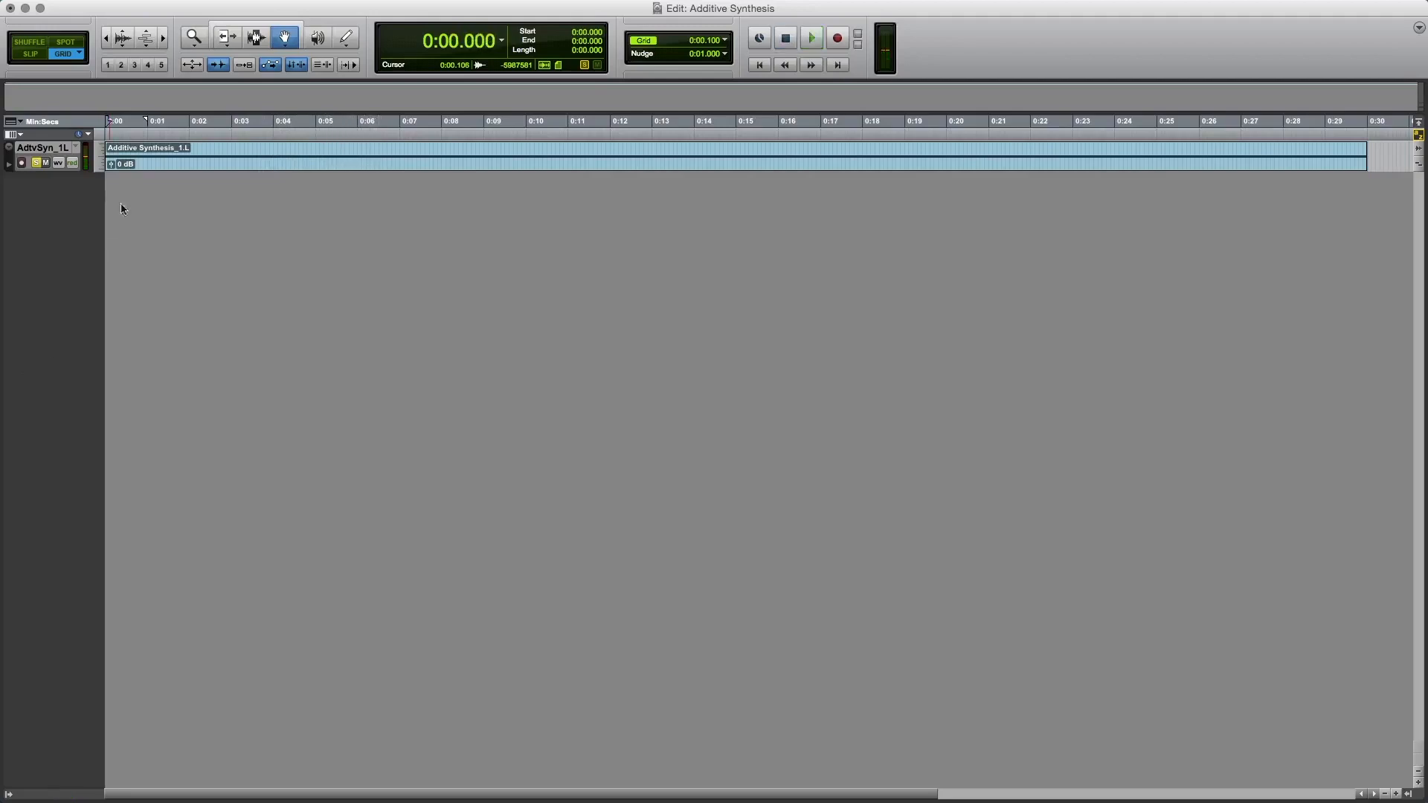
{"action": "left_click", "coordinate": [101, 153]}
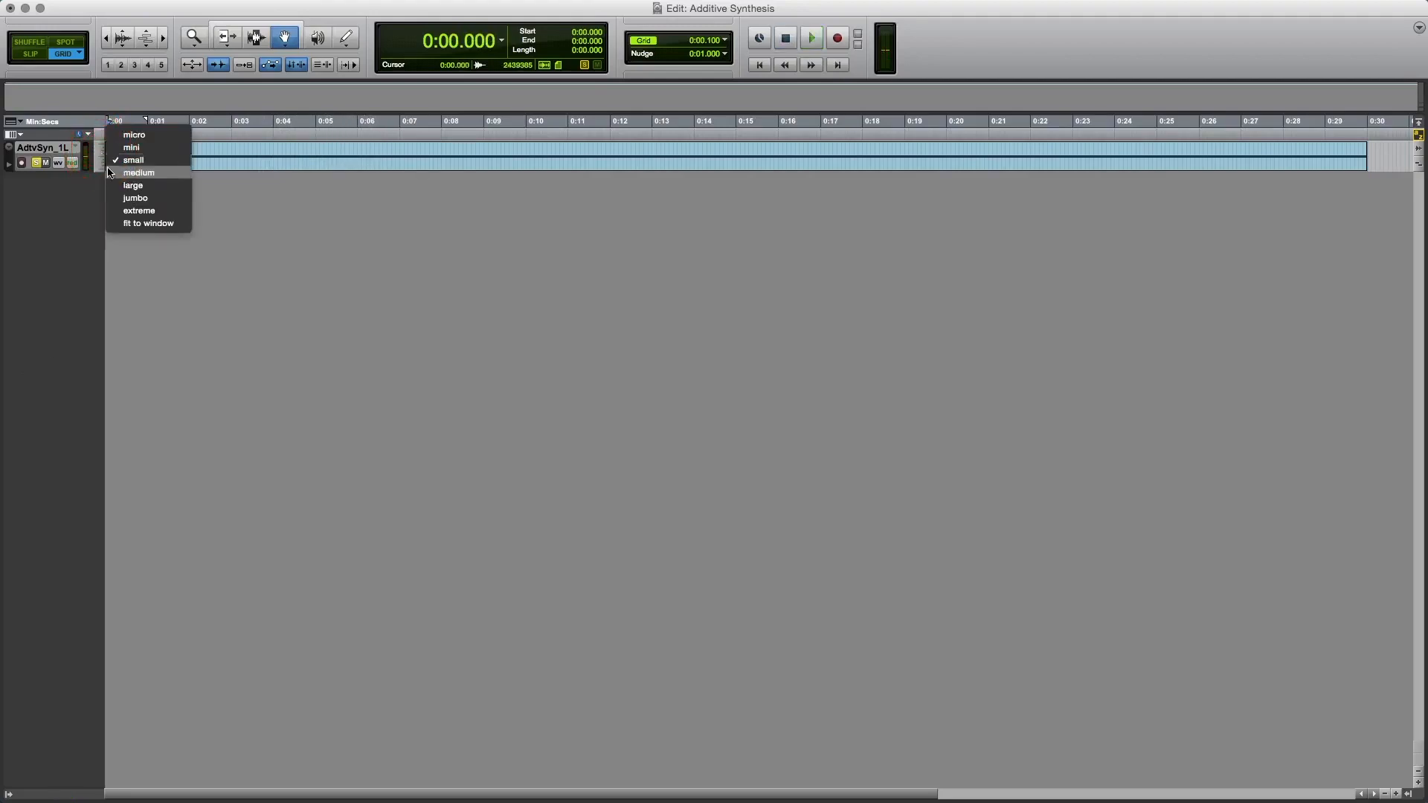
{"action": "left_click", "coordinate": [110, 172]}
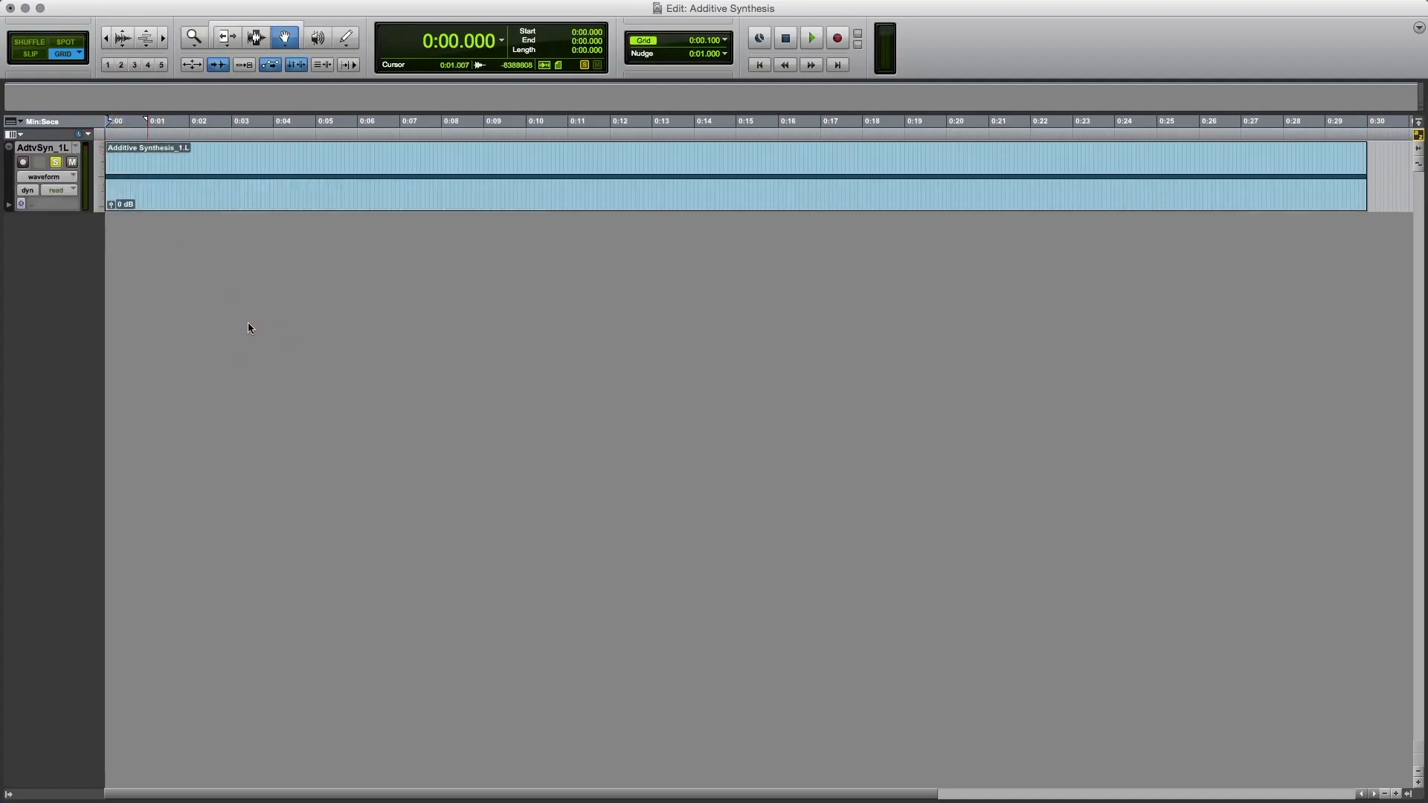
Step: Create one new stereo instrument track
{"action": "key", "text": "super+shift+n"}
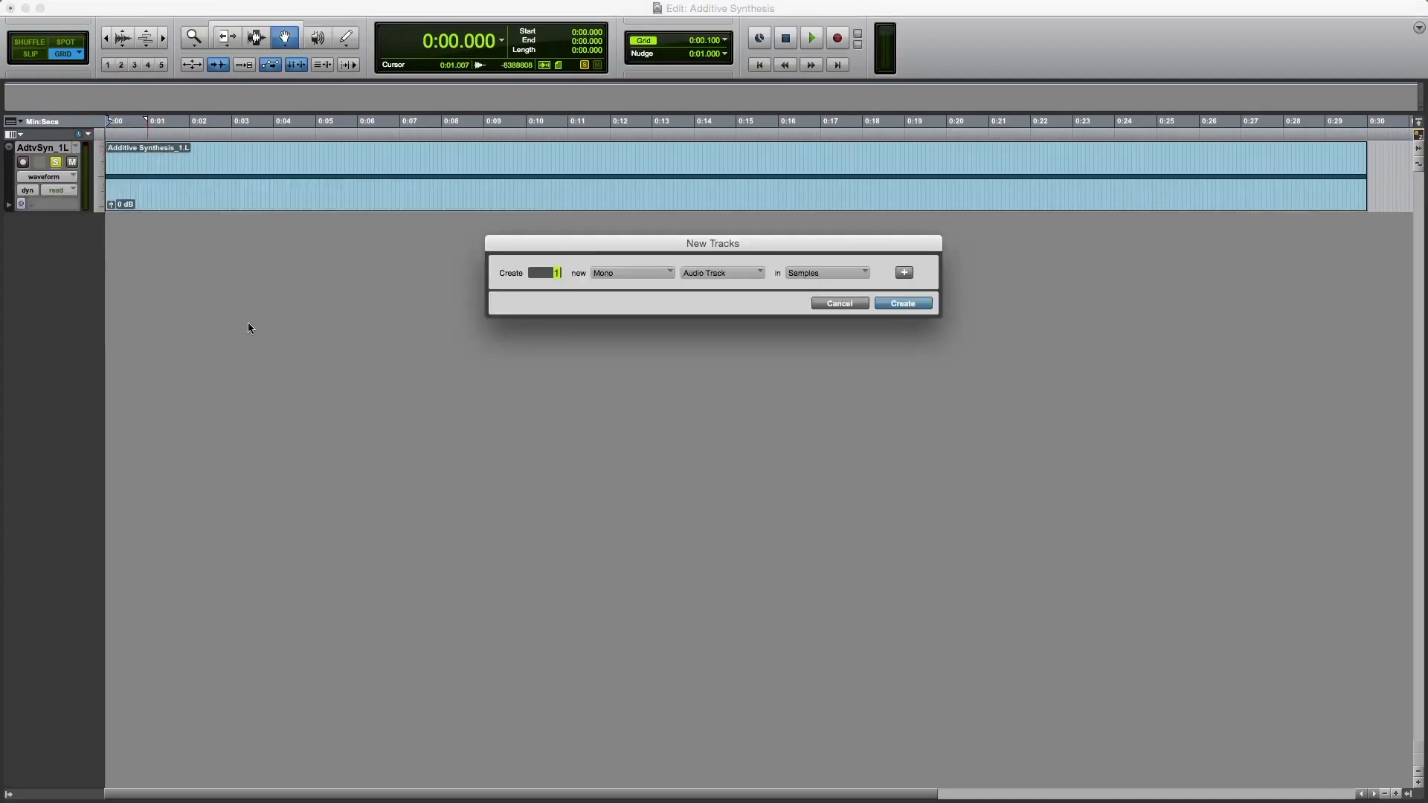
{"action": "left_click", "coordinate": [621, 274]}
{"action": "left_click", "coordinate": [632, 291]}
{"action": "left_click", "coordinate": [734, 275]}
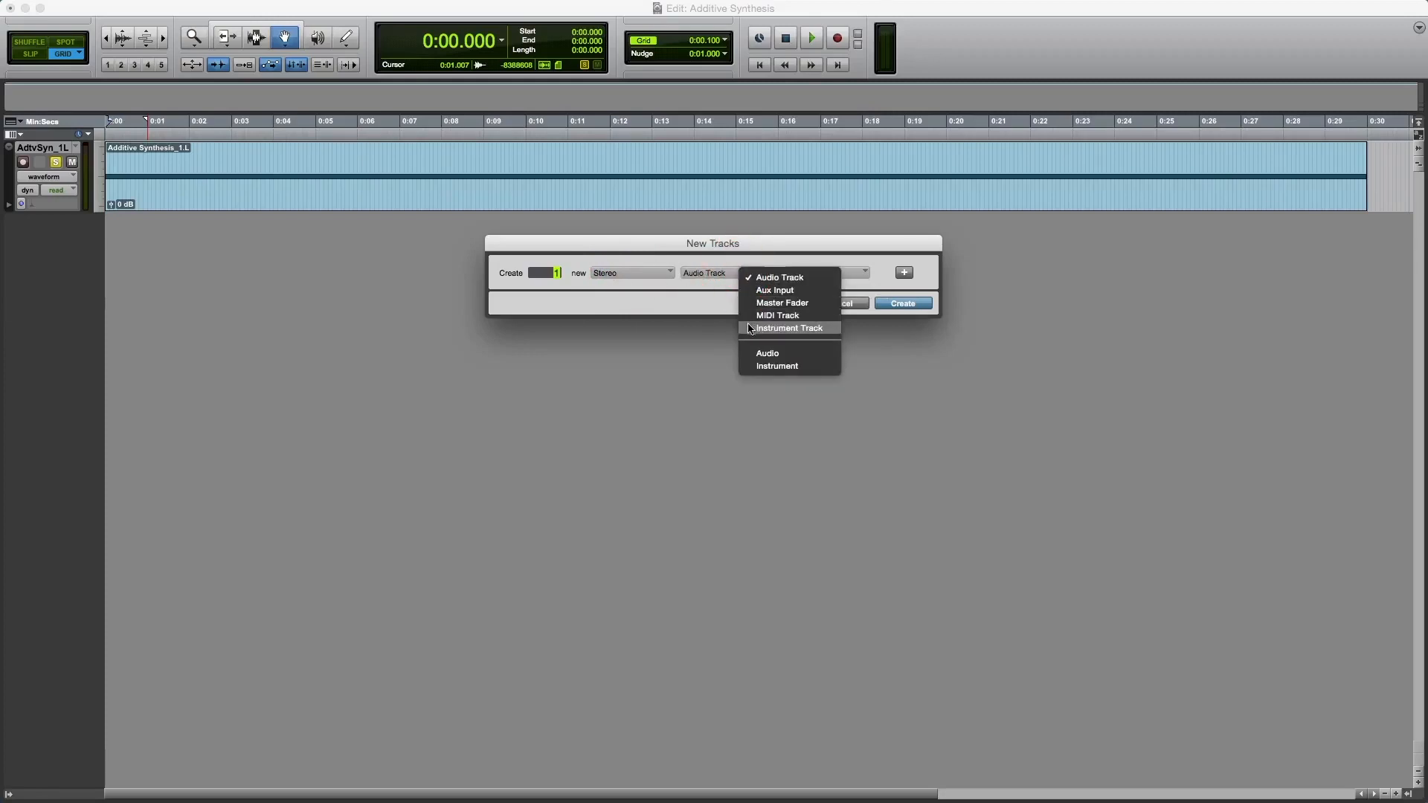
{"action": "left_click", "coordinate": [751, 329]}
{"action": "left_click", "coordinate": [896, 304]}
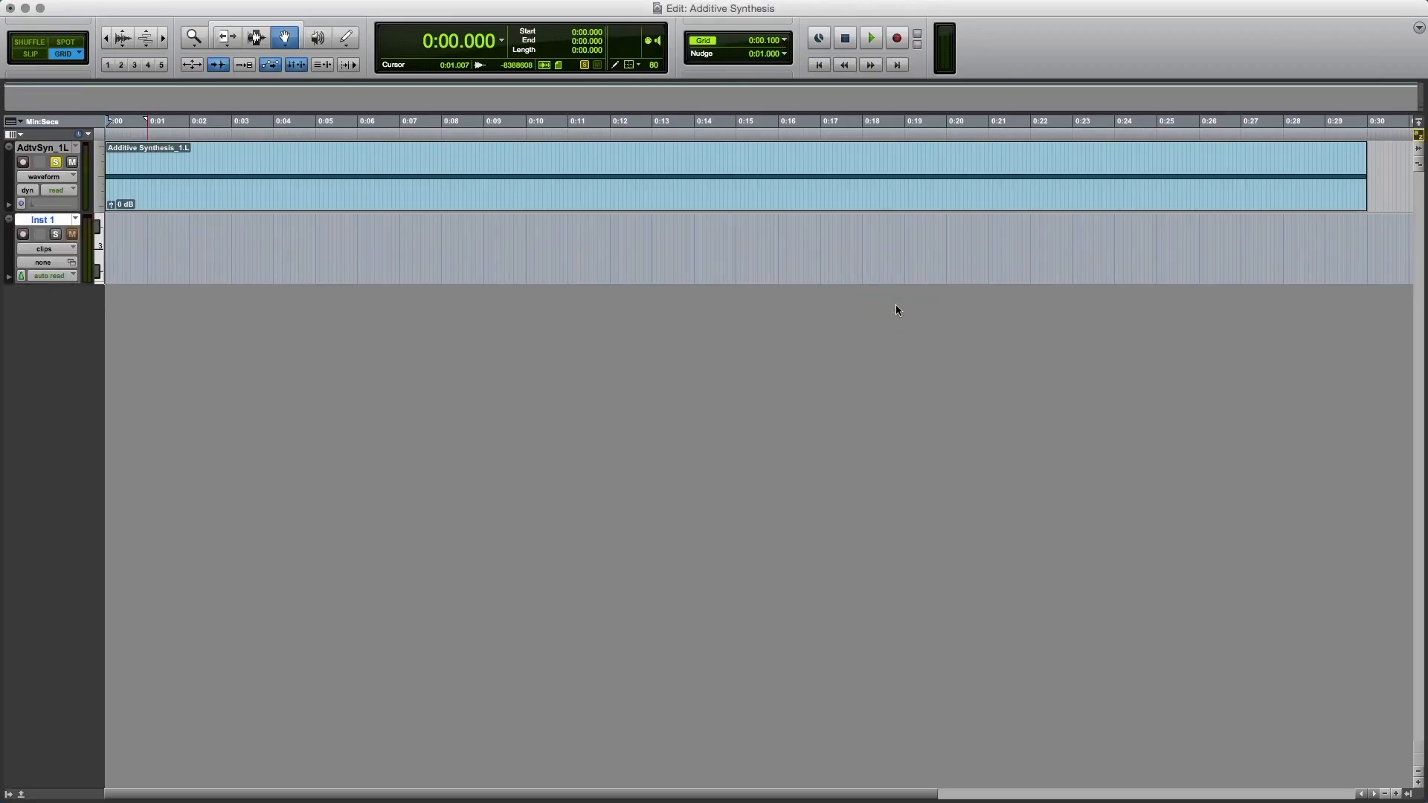
Step: Insert the multichannel Kontakt 5-AAX (stereo) instrument on the Inst 1 track in the mixer
{"action": "key", "text": "super+equal"}
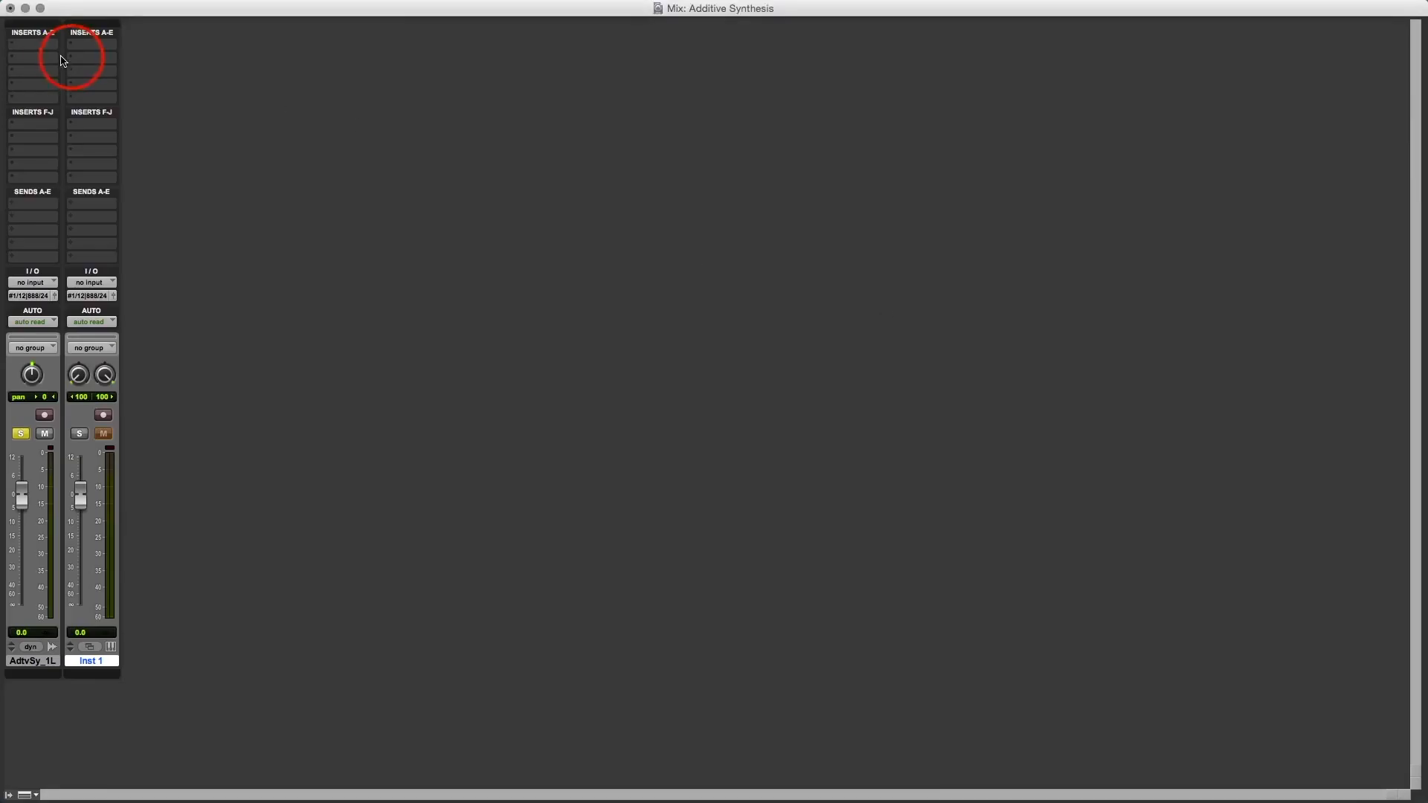
{"action": "left_click", "coordinate": [73, 57]}
{"action": "mouse_move", "coordinate": [131, 100]}
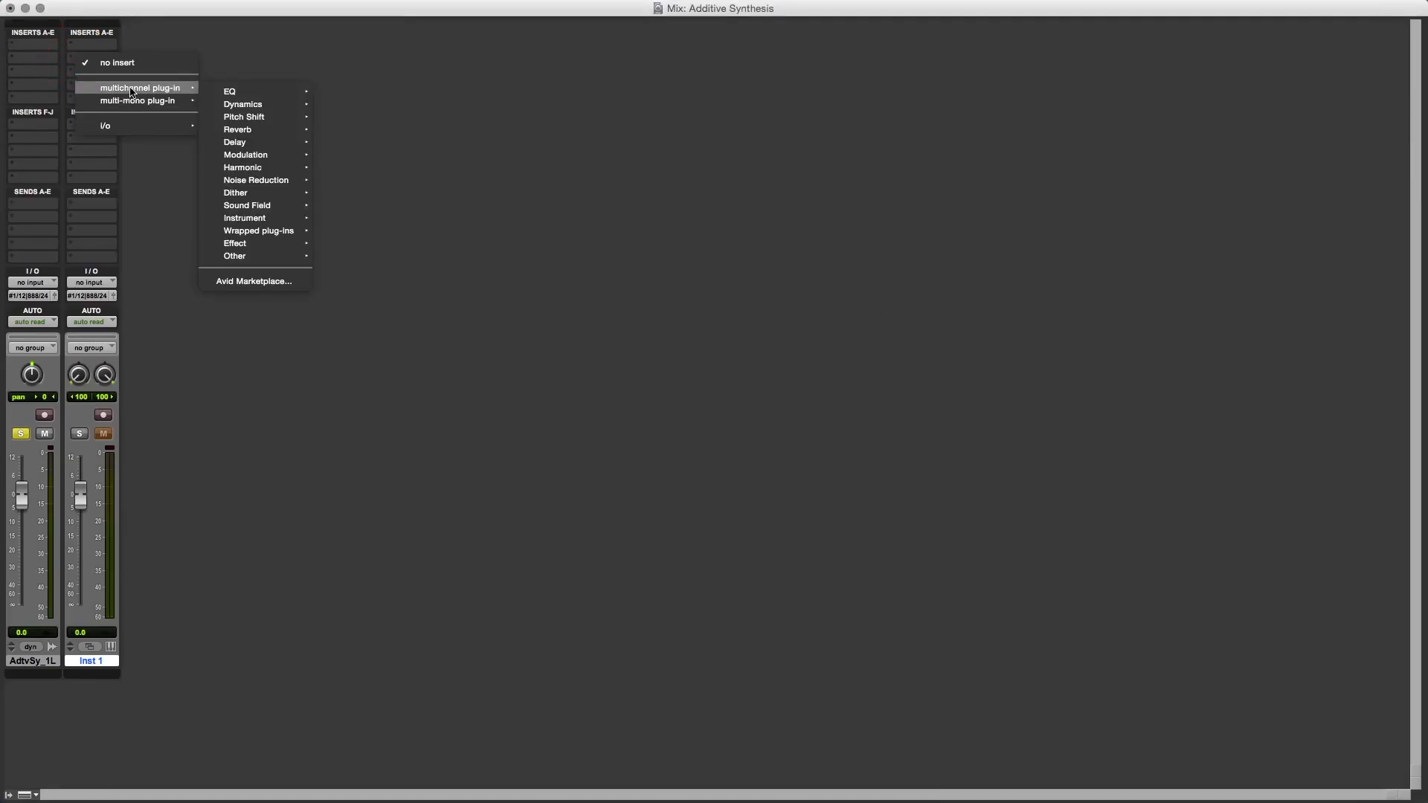
{"action": "mouse_move", "coordinate": [238, 217]}
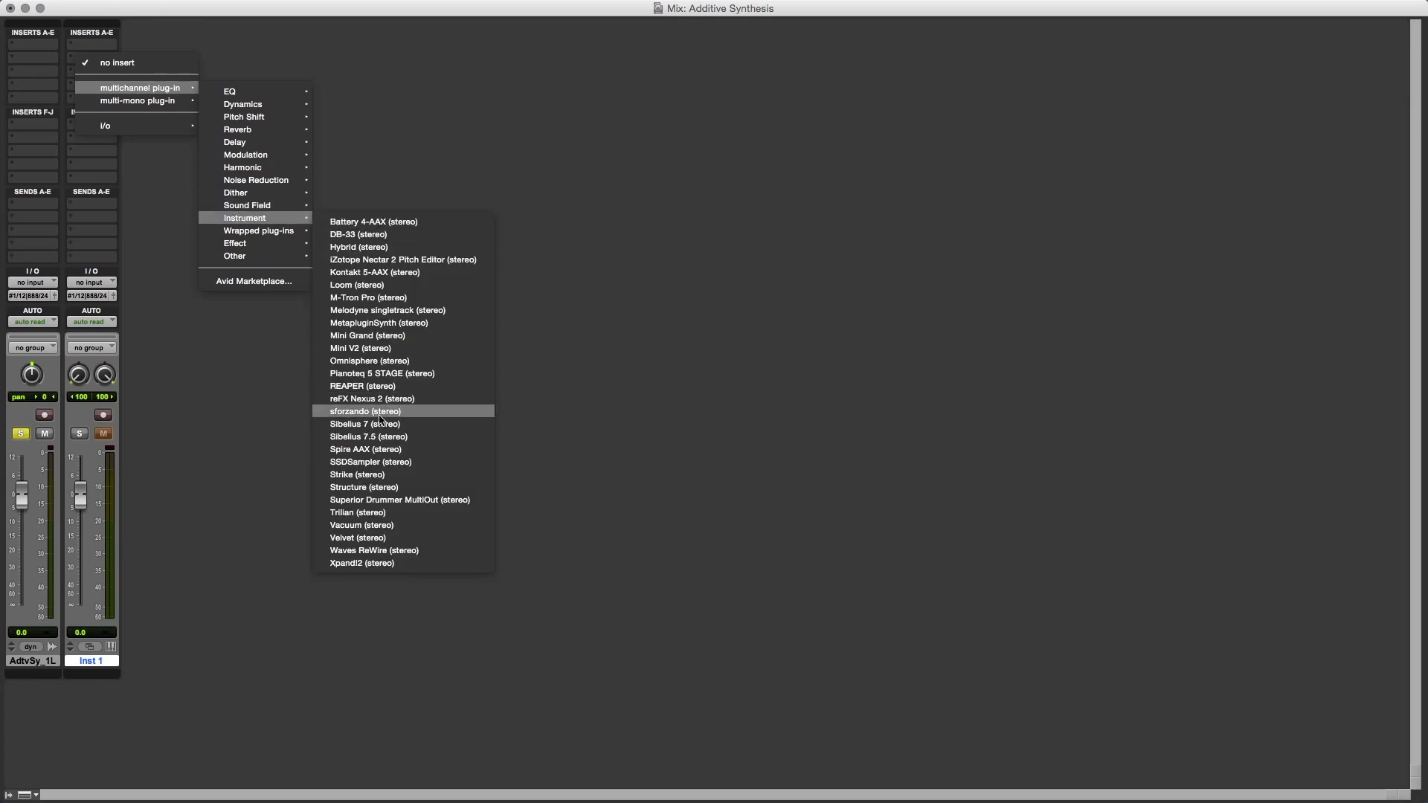
{"action": "left_click", "coordinate": [386, 279]}
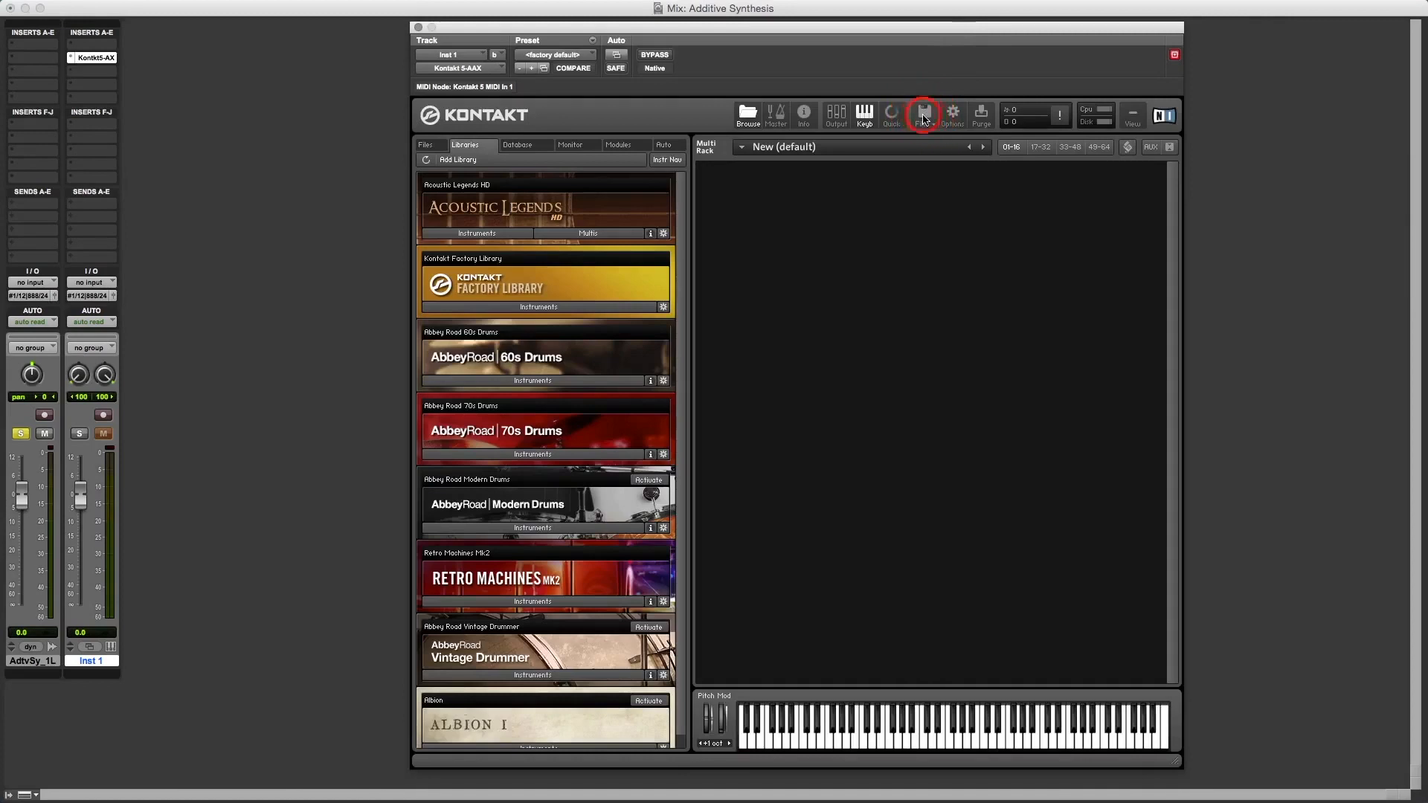
Step: Create a new instrument in Kontakt and open its Mapping Editor in instrument edit mode
{"action": "left_click", "coordinate": [924, 117]}
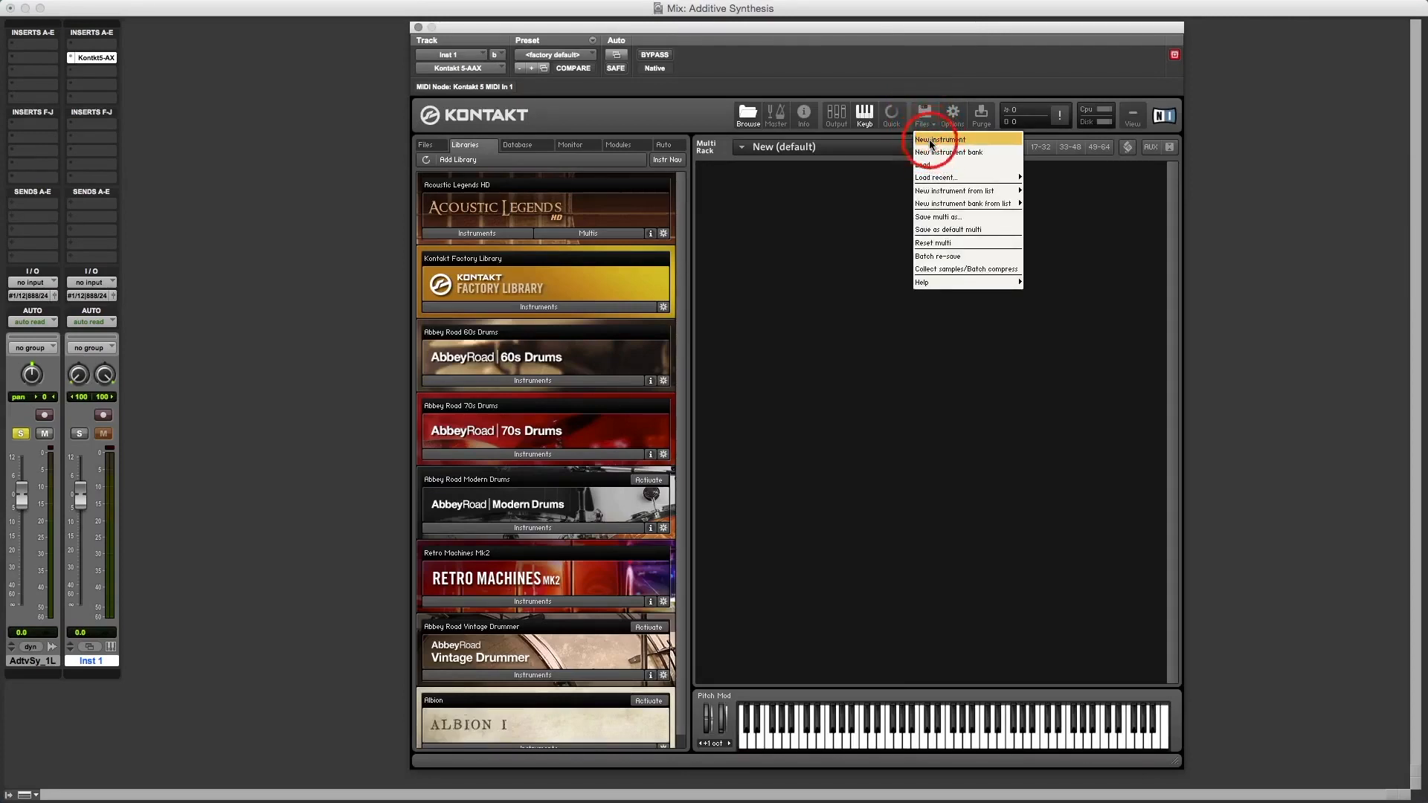
{"action": "left_click", "coordinate": [930, 140]}
{"action": "left_click", "coordinate": [715, 174]}
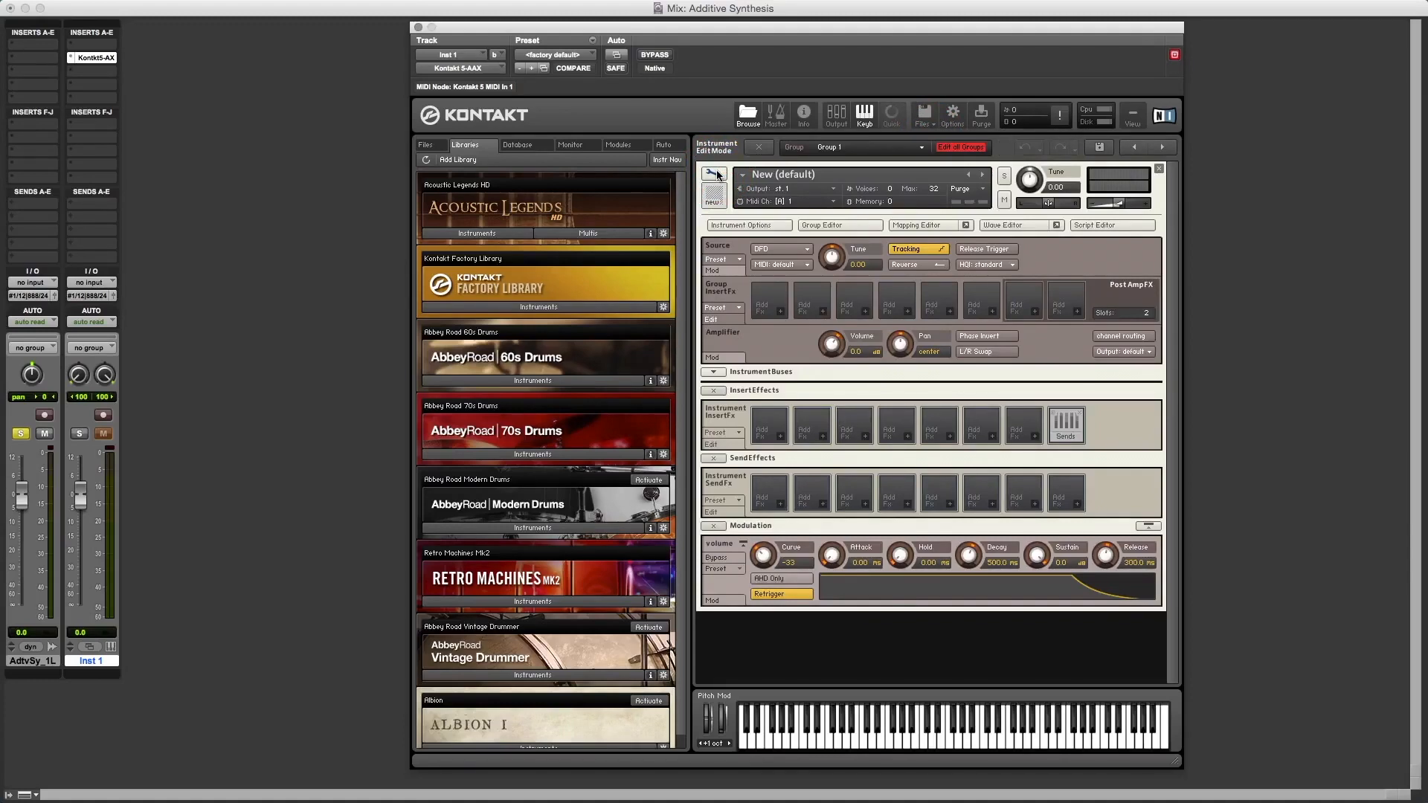
{"action": "left_click", "coordinate": [906, 227]}
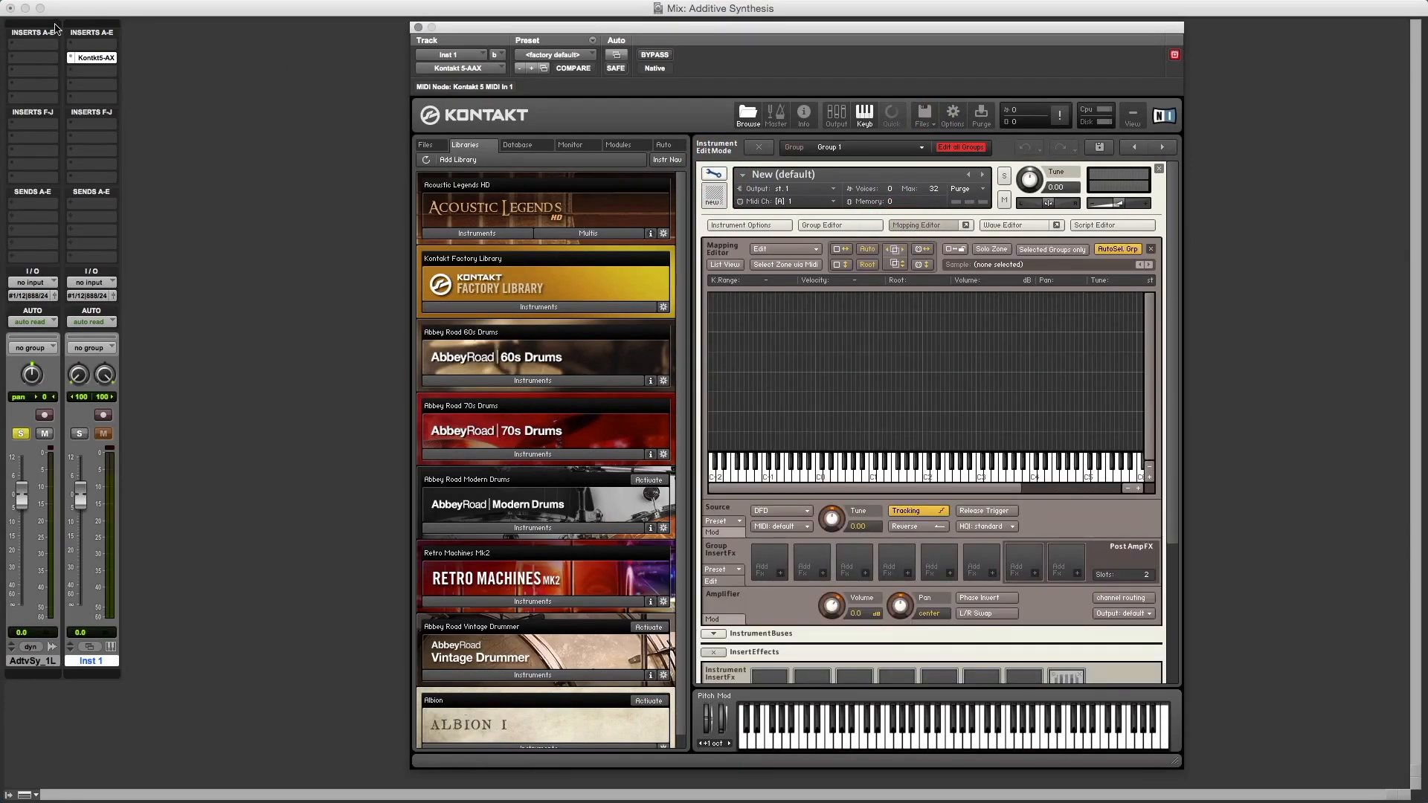
Step: Add Additive Synthesis_1.L.wav from the Bounced Files folder to the Mapping Editor and stretch its zone across the full key range, C-2 to G8
{"action": "left_click", "coordinate": [10, 8]}
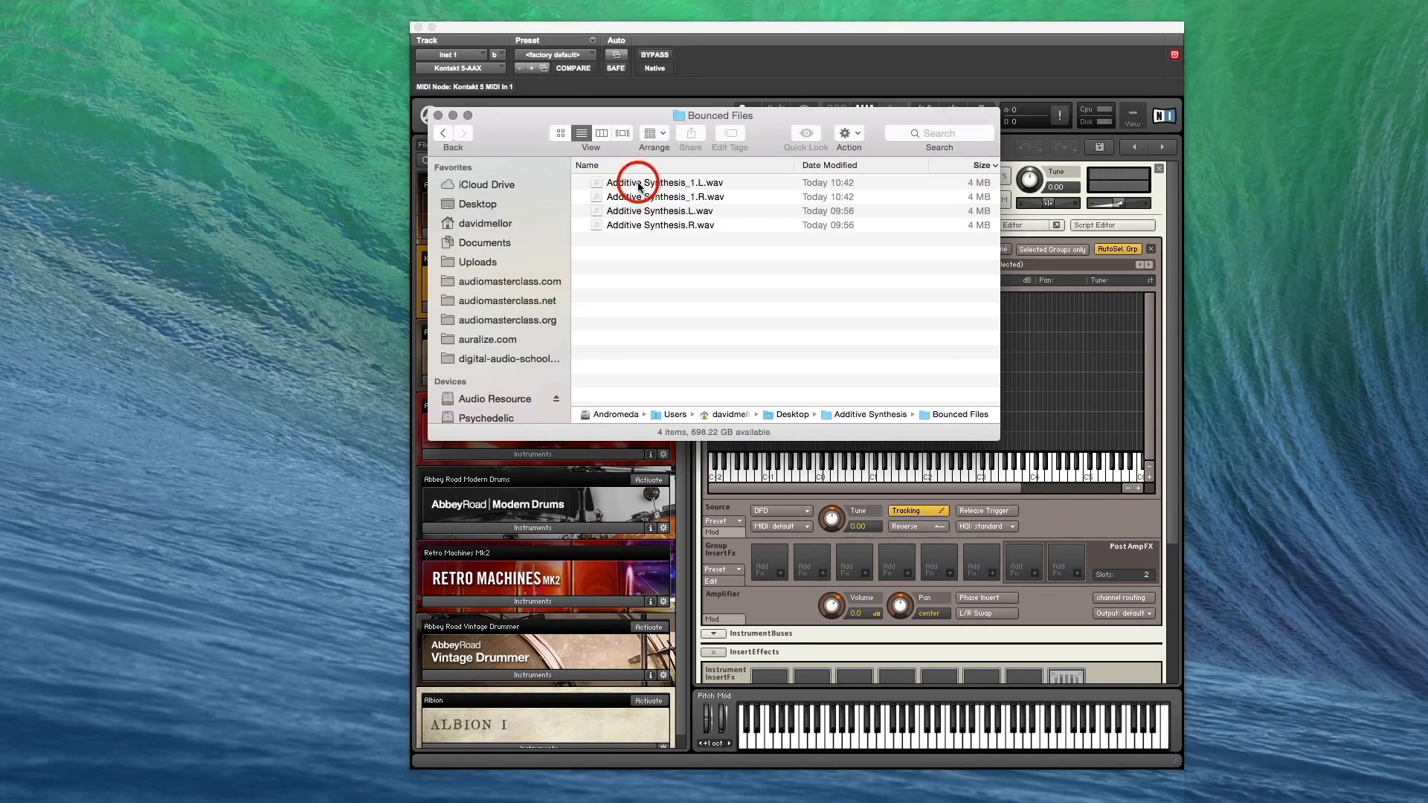
{"action": "left_click", "coordinate": [638, 183]}
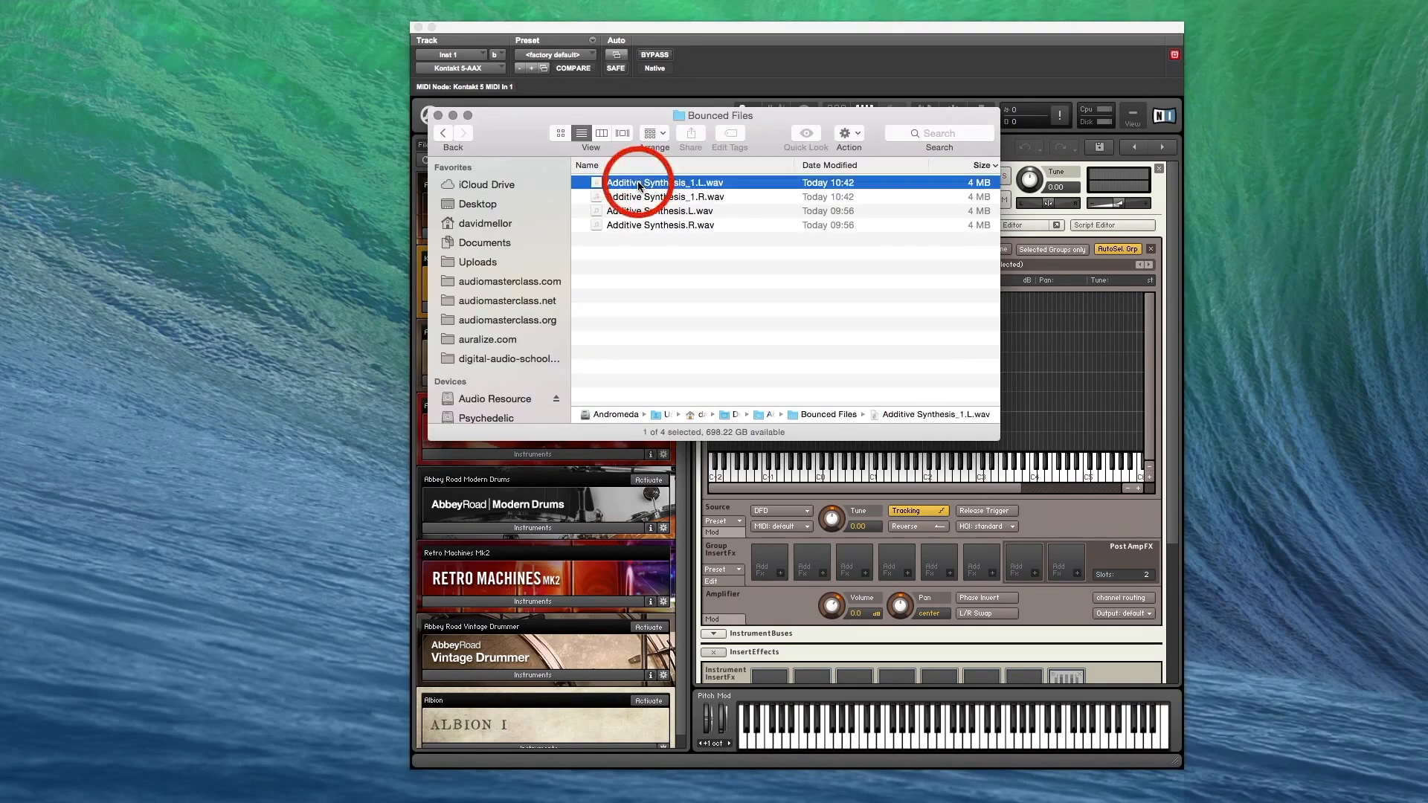
{"action": "left_click_drag", "start_coordinate": [638, 183], "coordinate": [1045, 350]}
{"action": "left_click", "coordinate": [438, 115]}
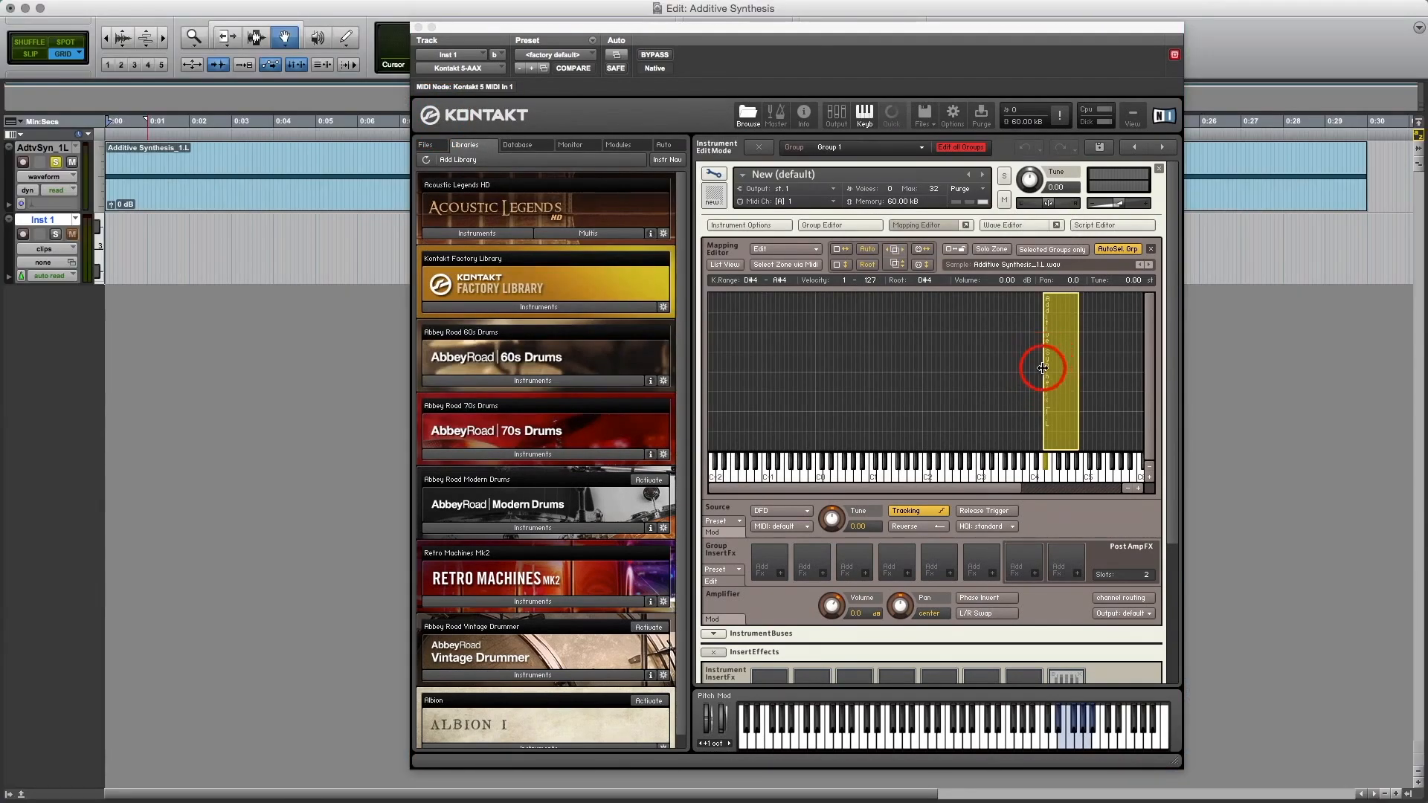
{"action": "left_click_drag", "start_coordinate": [1042, 367], "coordinate": [1165, 359]}
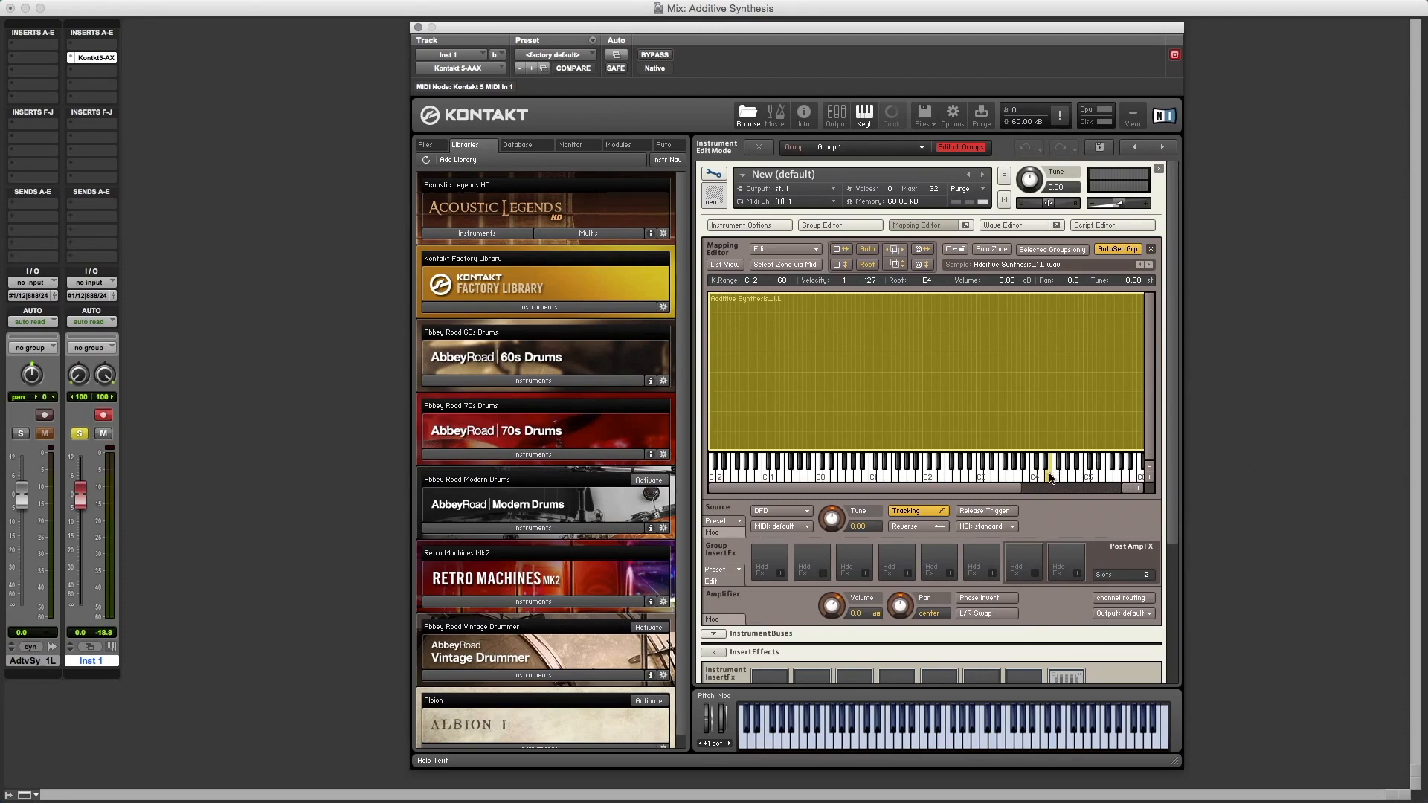
Step: Set the root key of the Additive Synthesis_1.L zone to A2, trying A3 as the root before returning to A2
{"action": "left_click", "coordinate": [964, 477]}
{"action": "left_click", "coordinate": [1047, 476]}
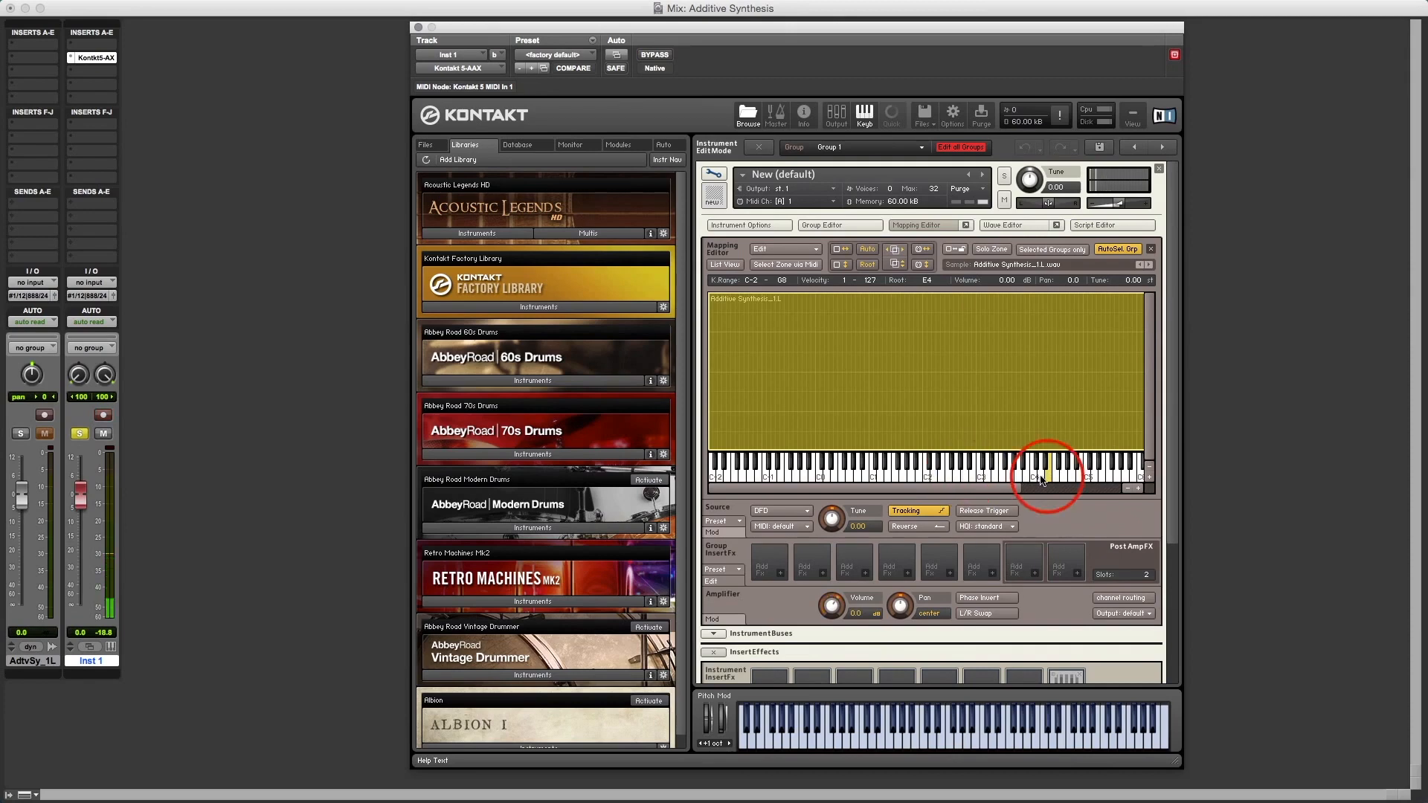
{"action": "left_click", "coordinate": [1048, 476]}
{"action": "left_click", "coordinate": [1049, 476]}
{"action": "left_click_drag", "start_coordinate": [1047, 477], "coordinate": [961, 480]}
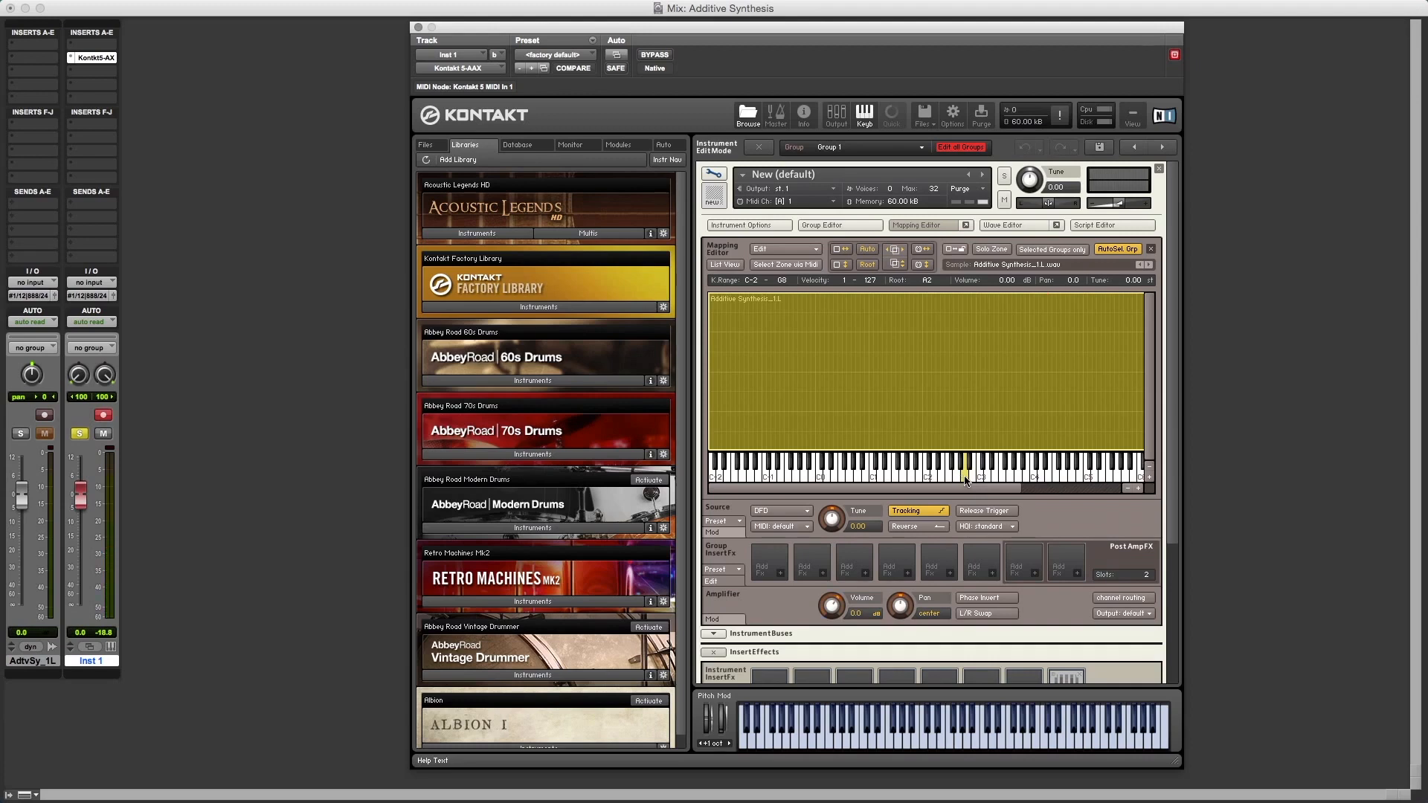
{"action": "left_click", "coordinate": [964, 480]}
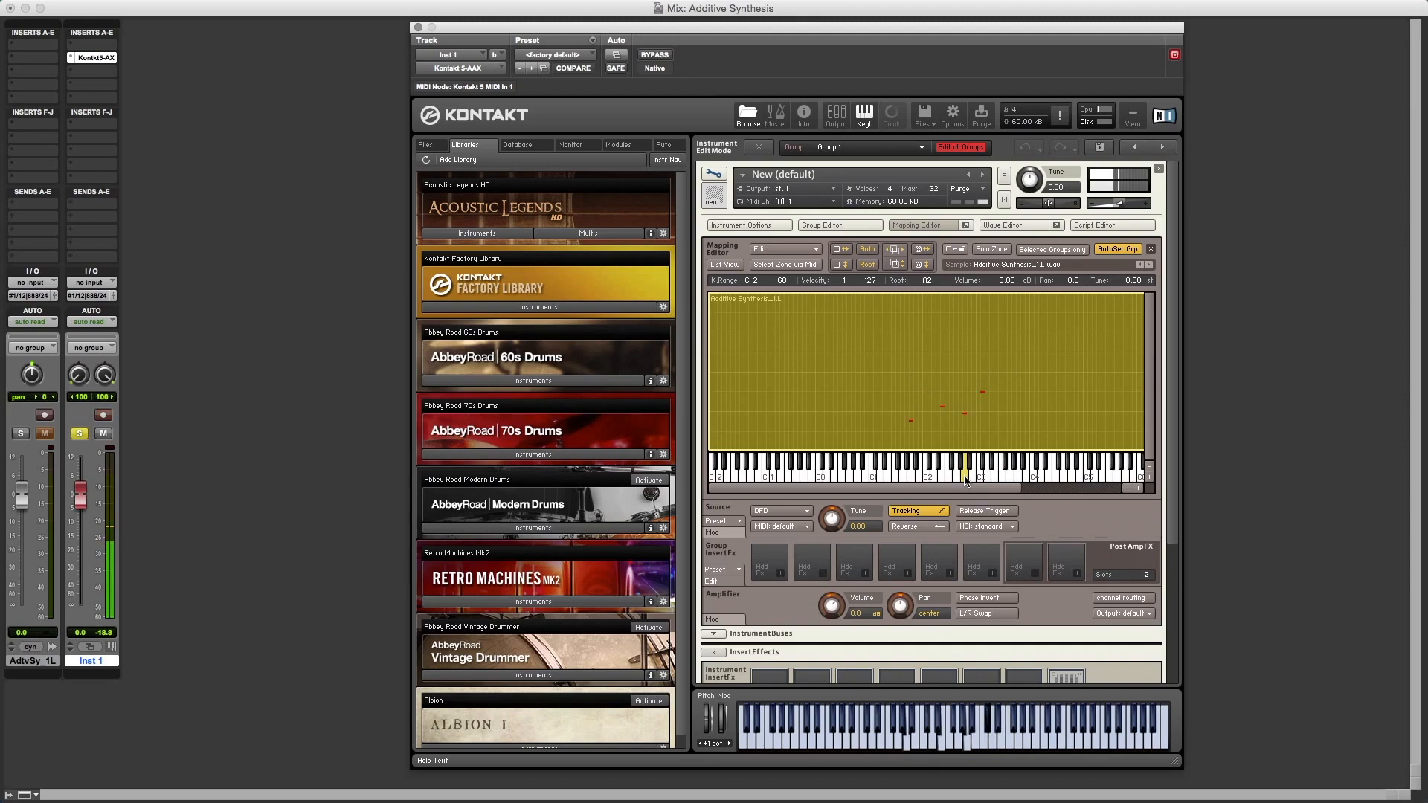
{"action": "left_click_drag", "start_coordinate": [964, 480], "coordinate": [1018, 480]}
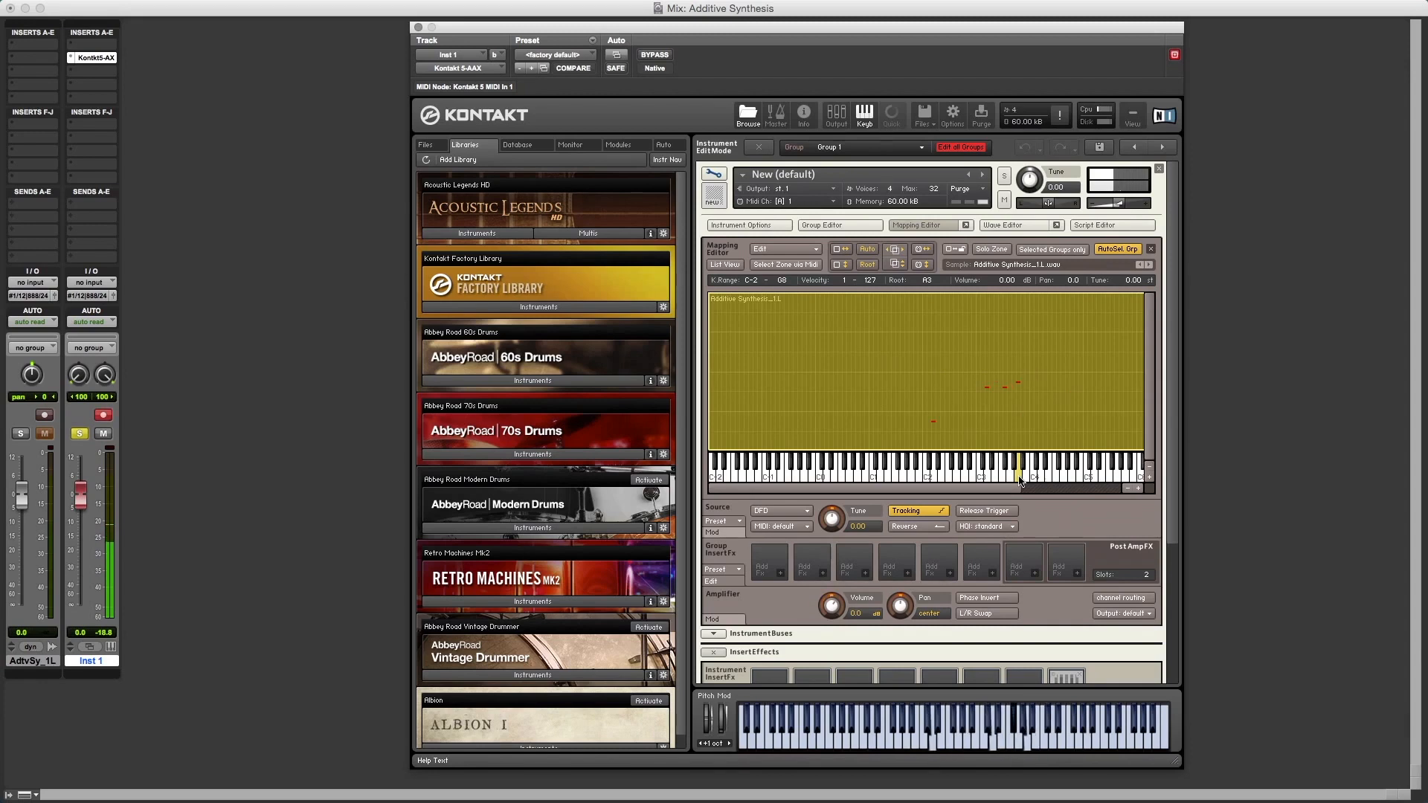
{"action": "left_click_drag", "start_coordinate": [1019, 480], "coordinate": [966, 478]}
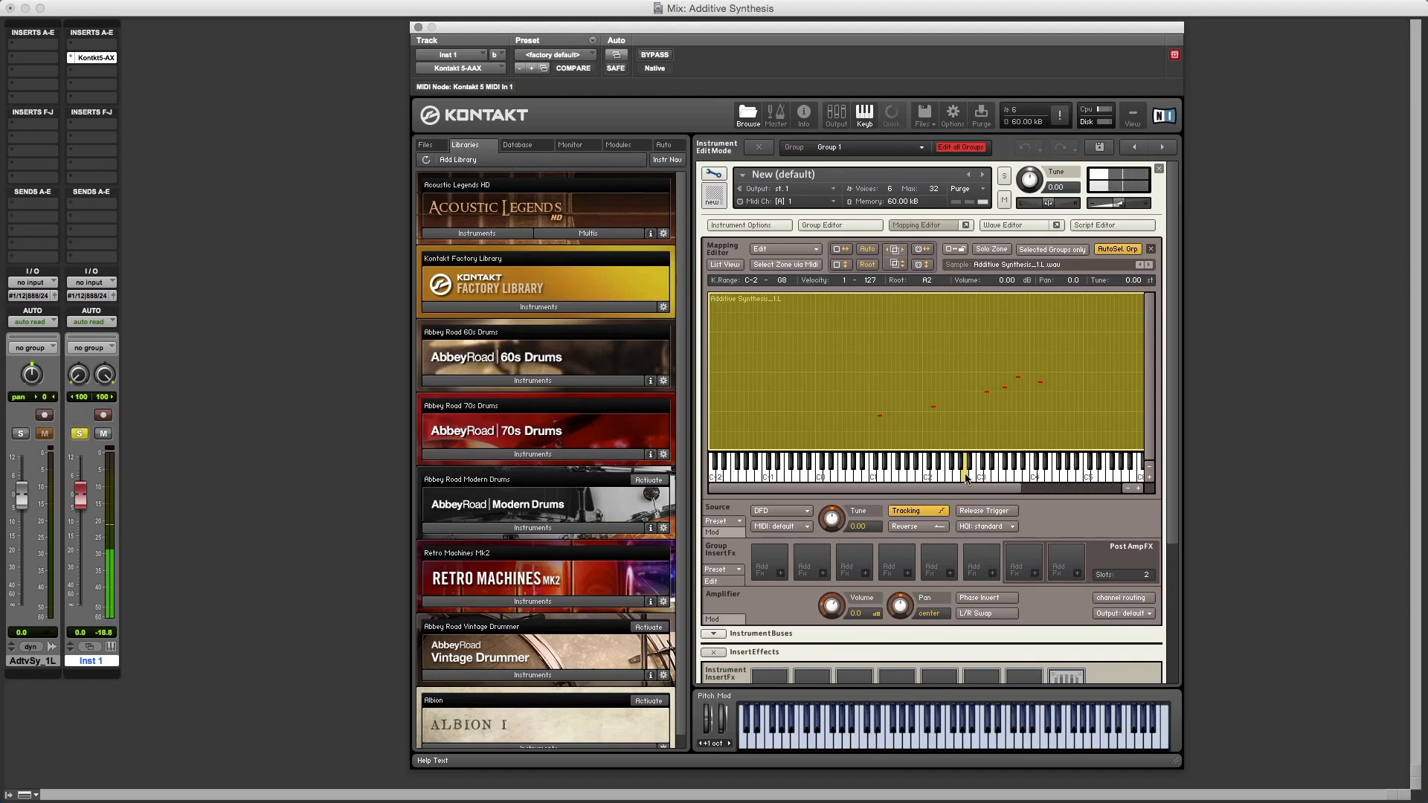
Step: Insert the multichannel Altiverb 7 (stereo) reverb on Inst 1 in the slot below Kontakt
{"action": "left_click", "coordinate": [86, 71]}
{"action": "mouse_move", "coordinate": [140, 101]}
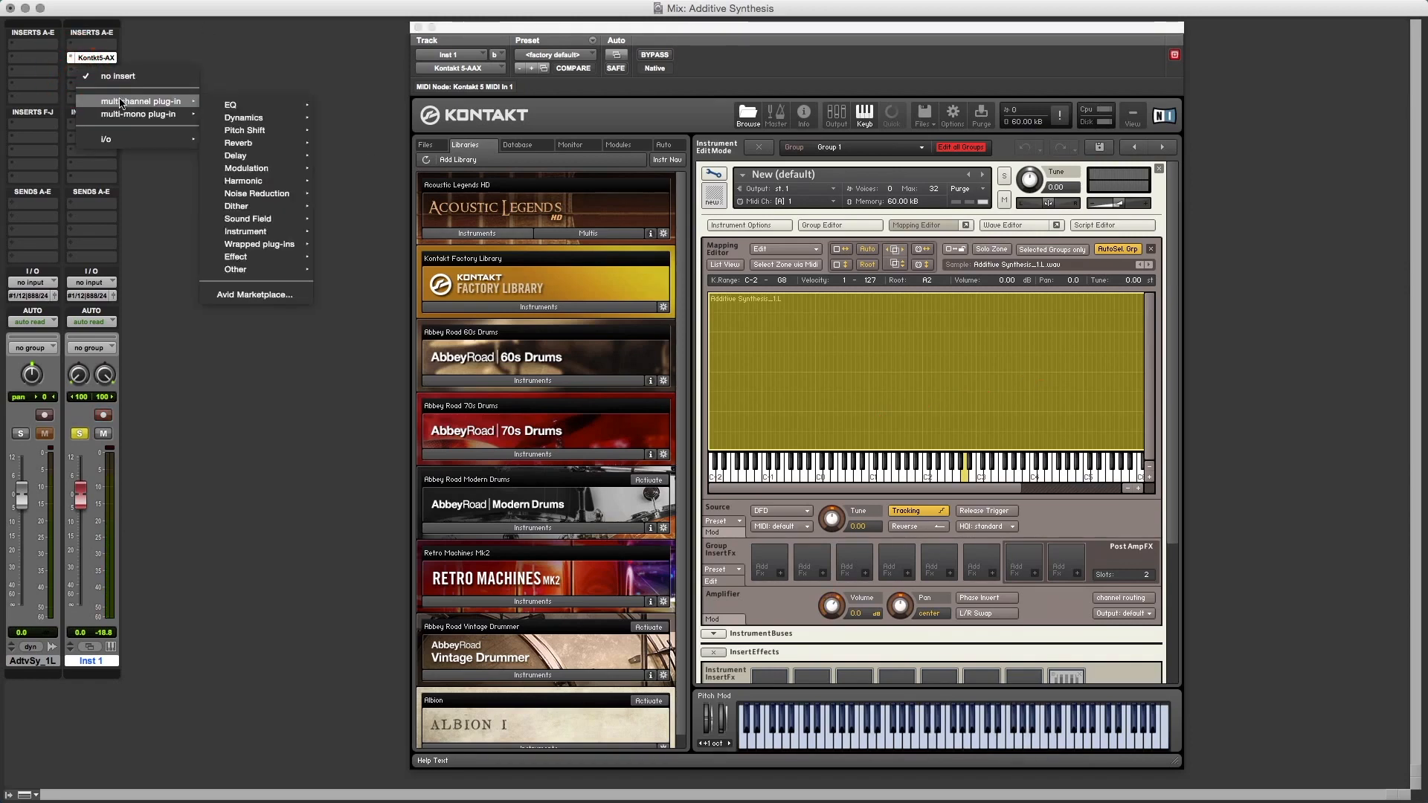
{"action": "mouse_move", "coordinate": [253, 143]}
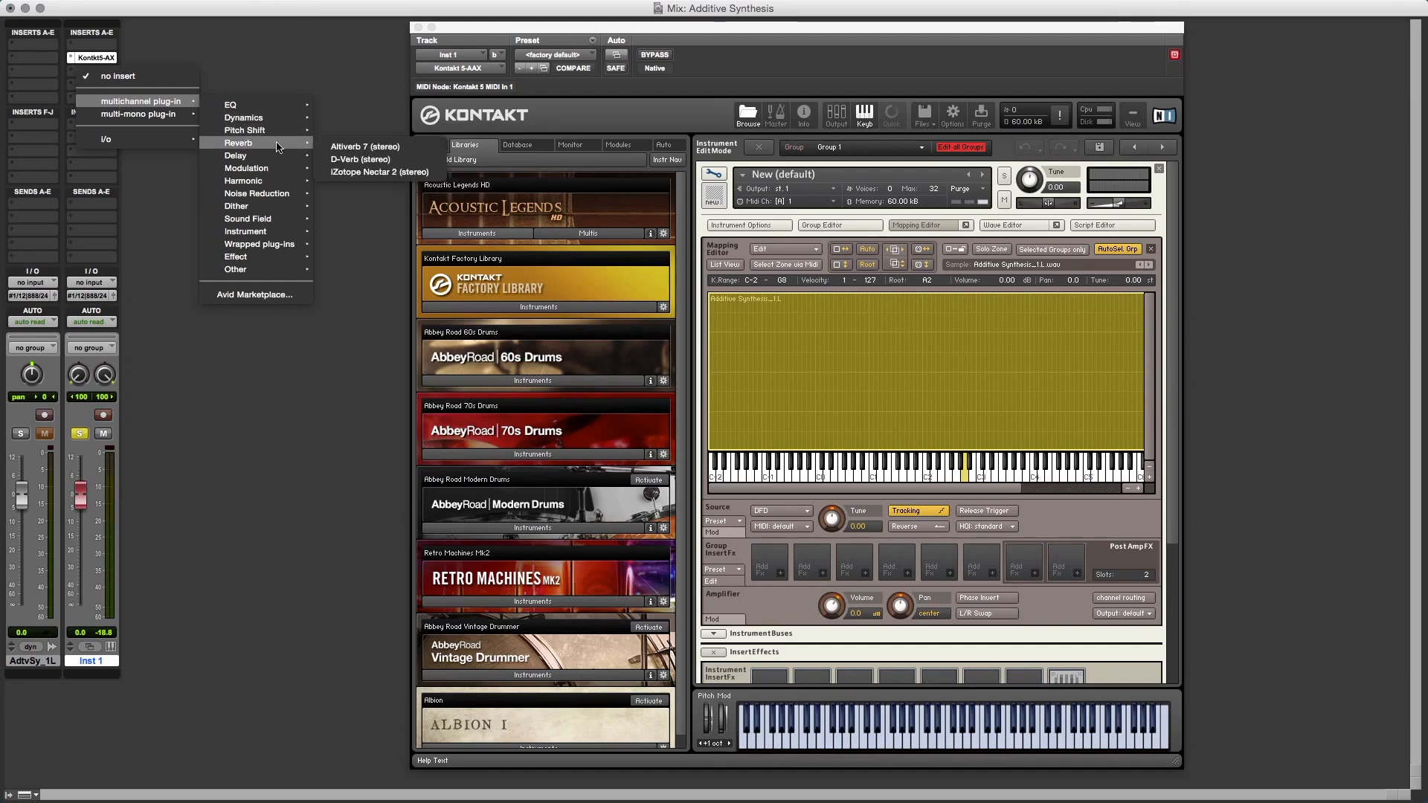
{"action": "left_click", "coordinate": [342, 148]}
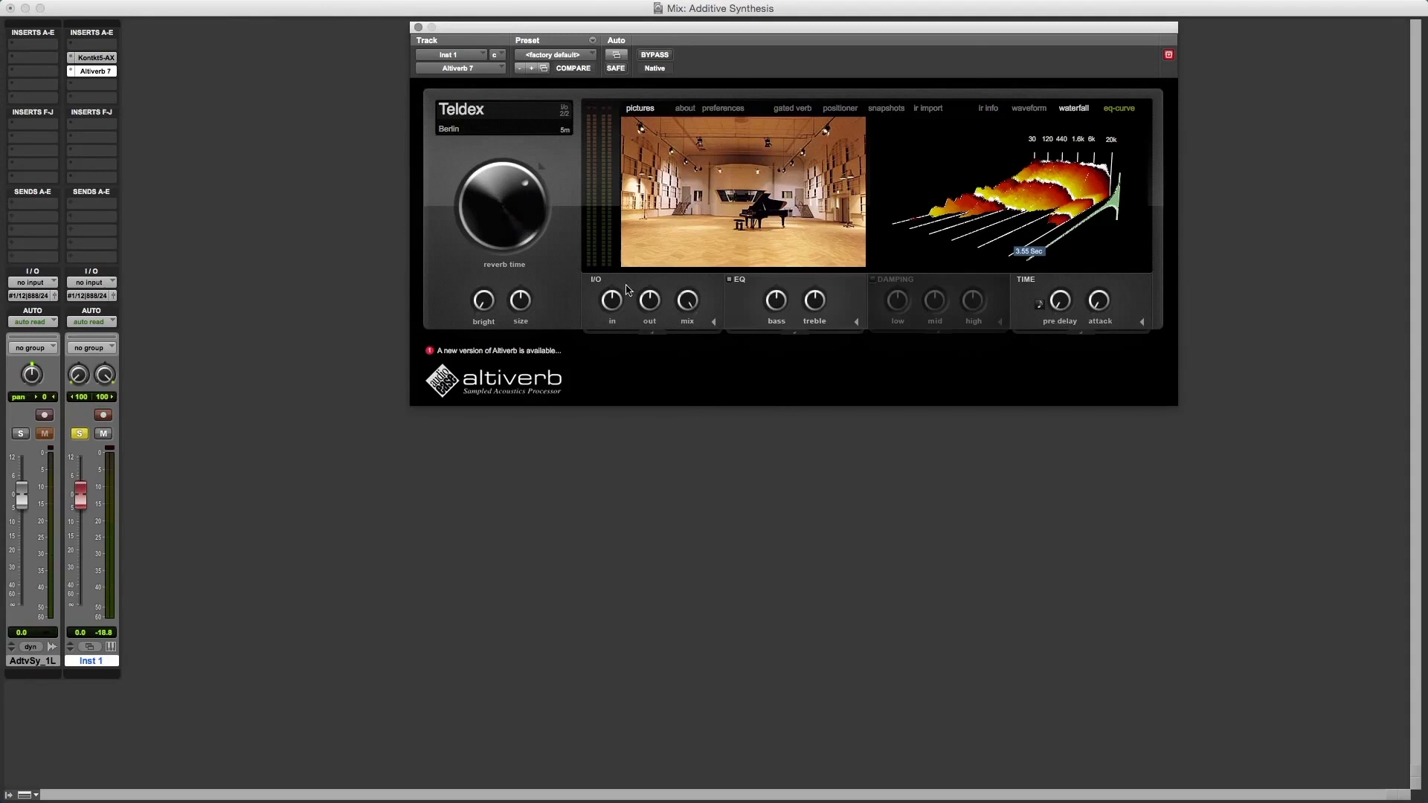
Step: Lower Altiverb's dry/wet mix to about halfway and increase the reverb time
{"action": "left_click", "coordinate": [686, 302]}
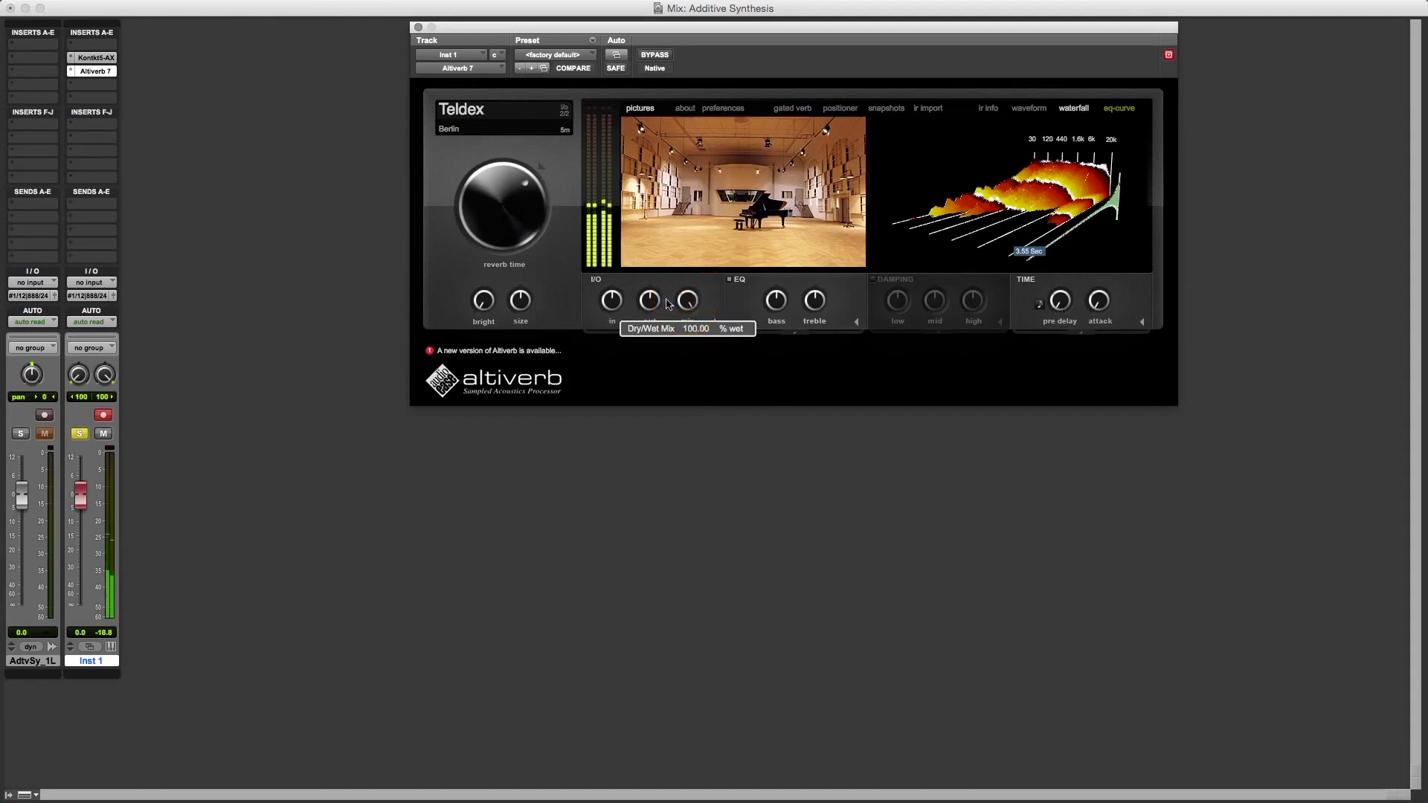
{"action": "left_click_drag", "start_coordinate": [643, 328], "coordinate": [626, 389]}
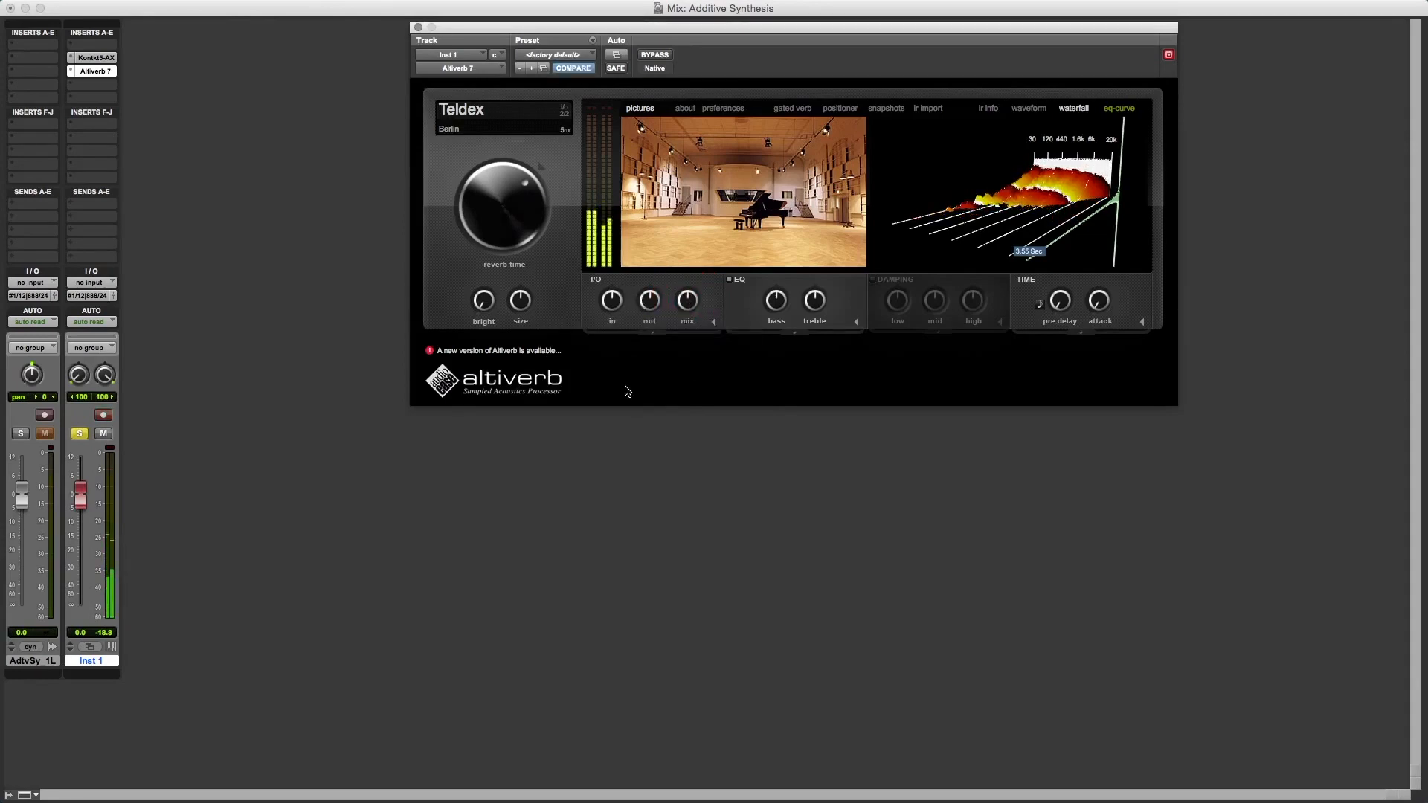
{"action": "left_click_drag", "start_coordinate": [539, 215], "coordinate": [563, 203]}
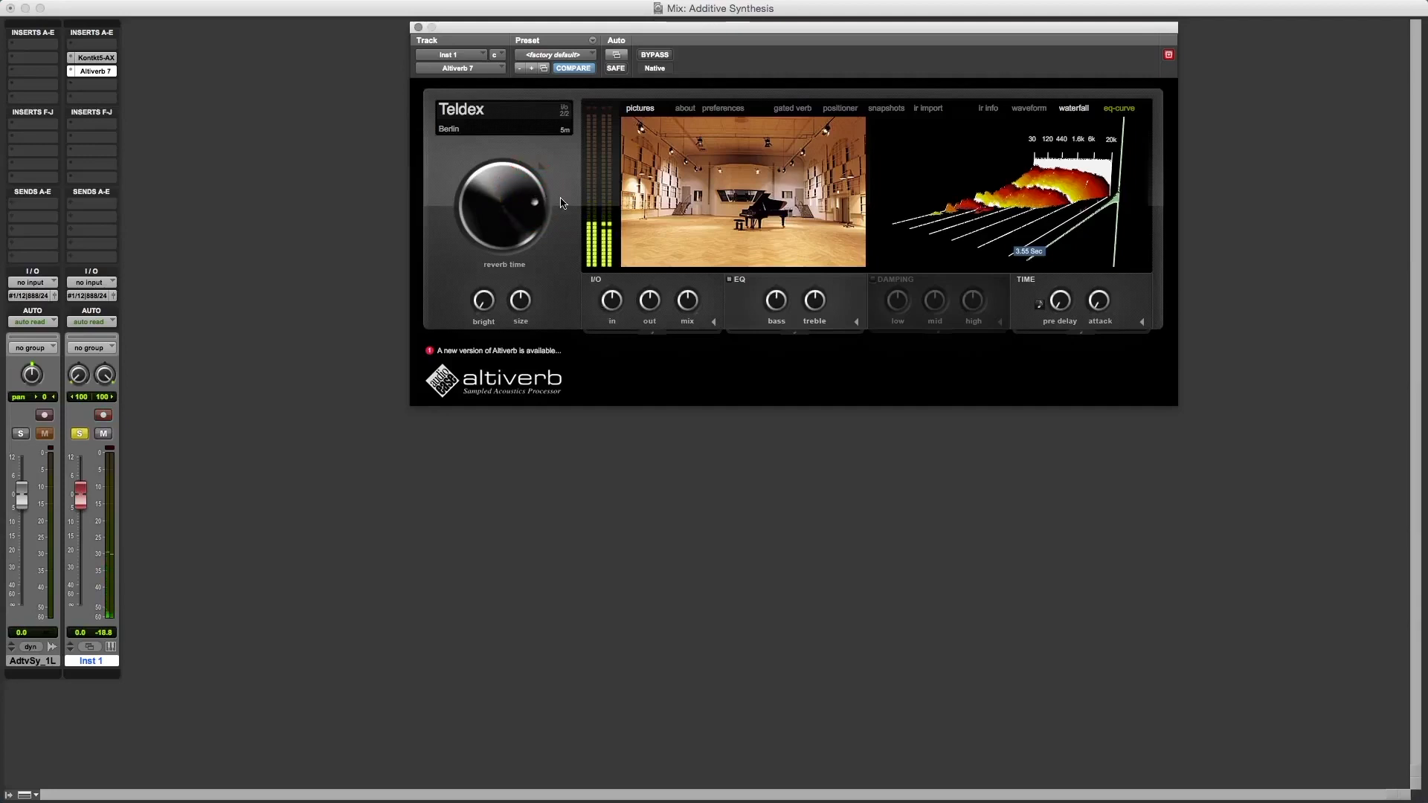